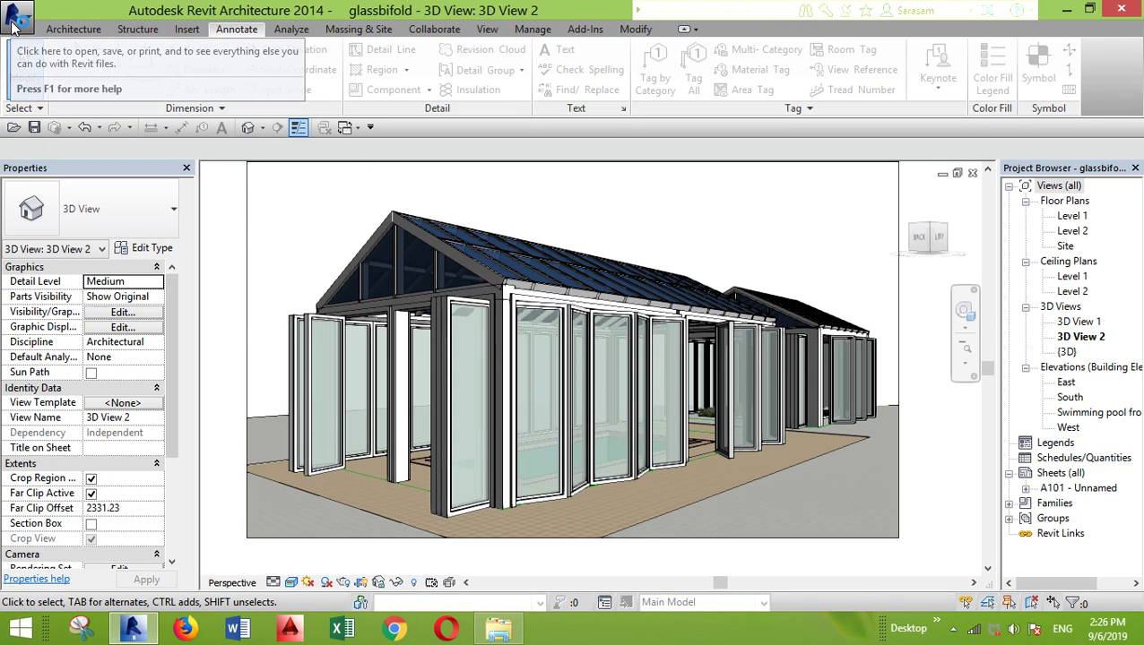
Create a new family from the Metric Door template
left_click(14, 23)
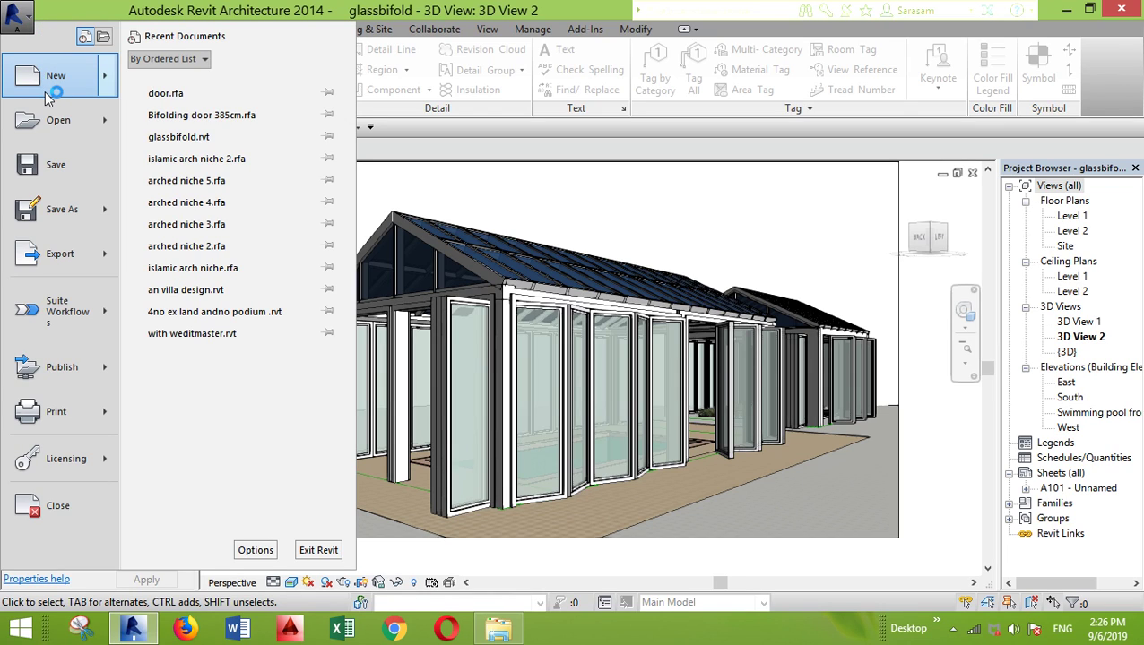
mouse_move(46, 90)
left_click(263, 132)
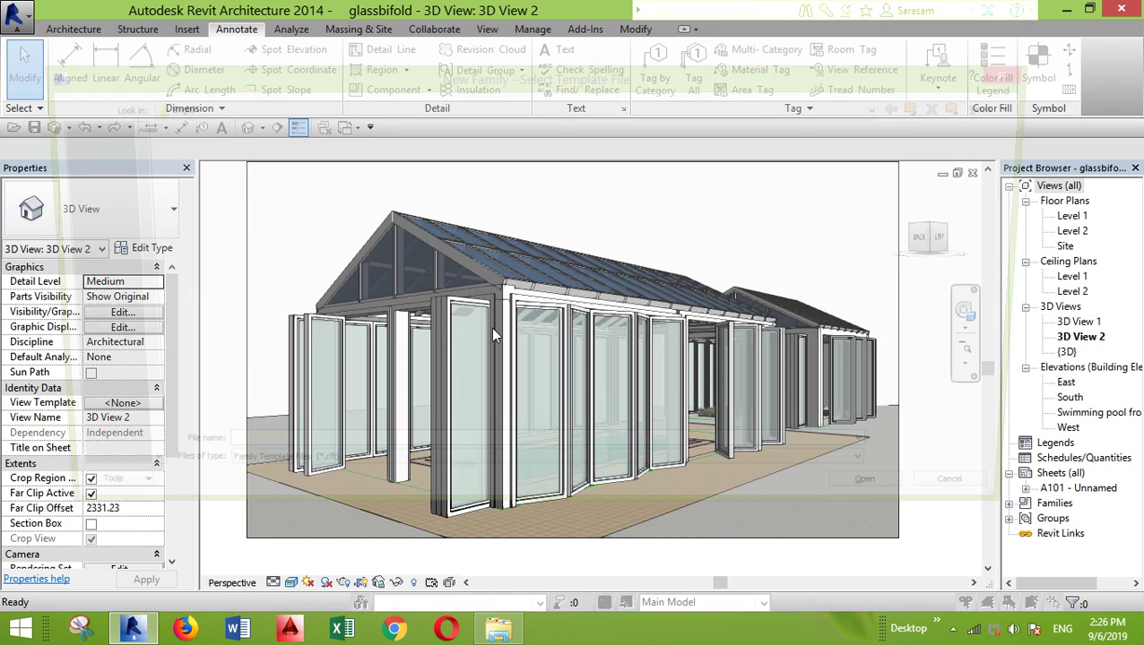
left_click(182, 364)
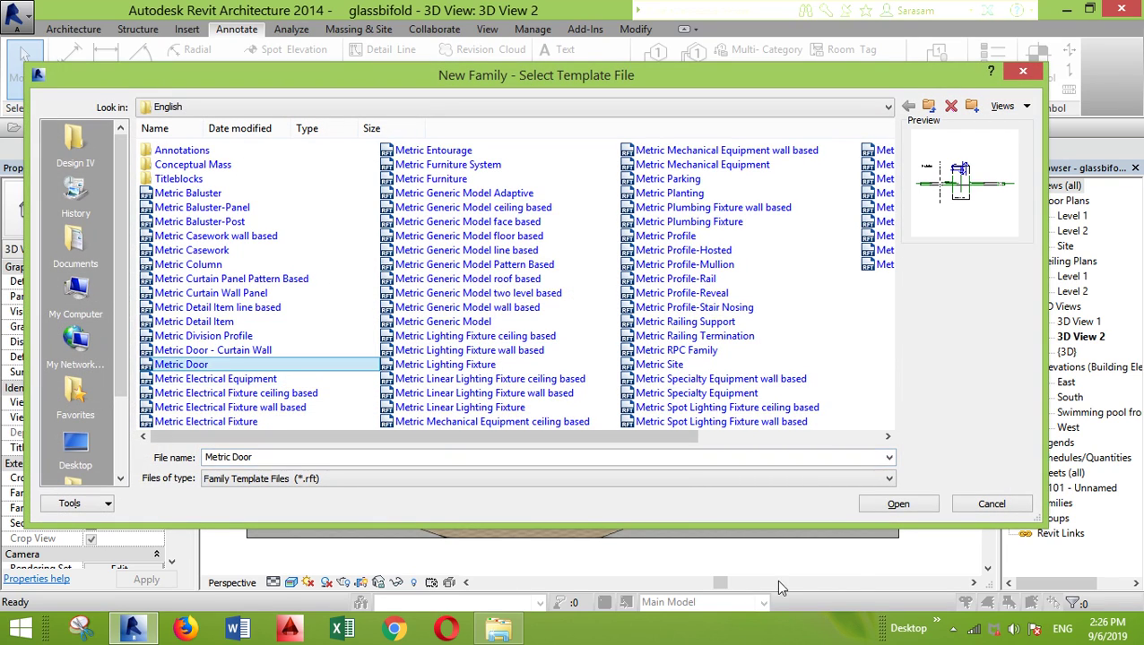
left_click(898, 505)
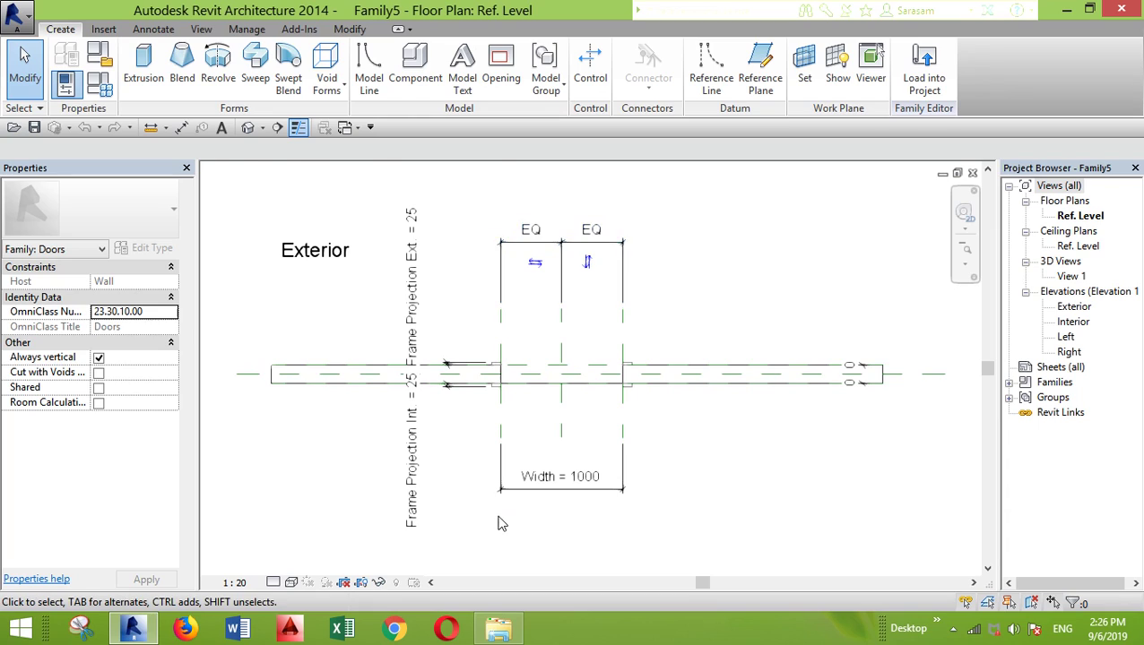
Set the door opening's Width dimension to 2100 in the Ref. Level plan
scroll(570, 479, "up", 1)
left_click(614, 473)
left_click(603, 466)
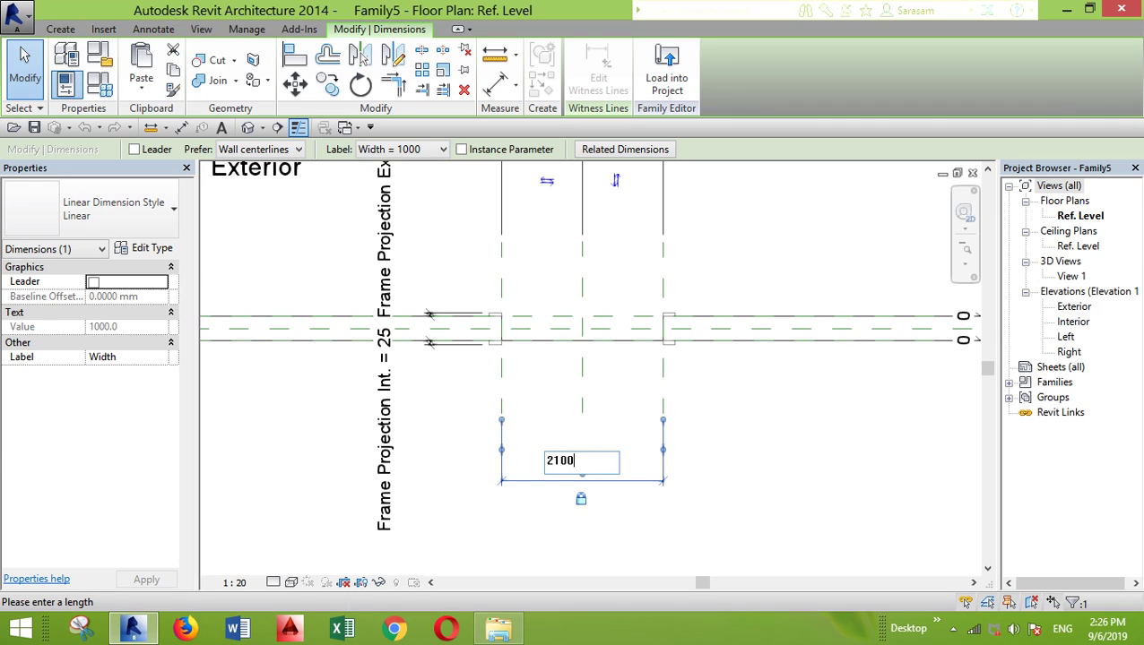
type("2100")
key("Return")
left_click(830, 443)
middle_click_drag(831, 447, 836, 452)
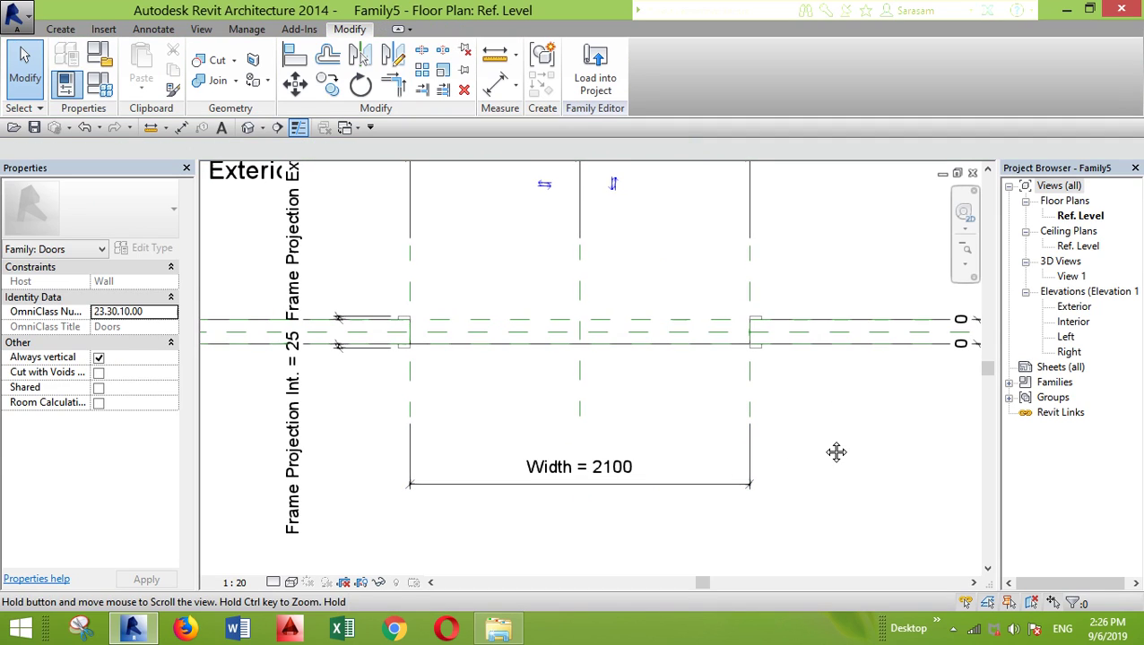
scroll(836, 452, "down", 1)
middle_click_drag(753, 503, 725, 361)
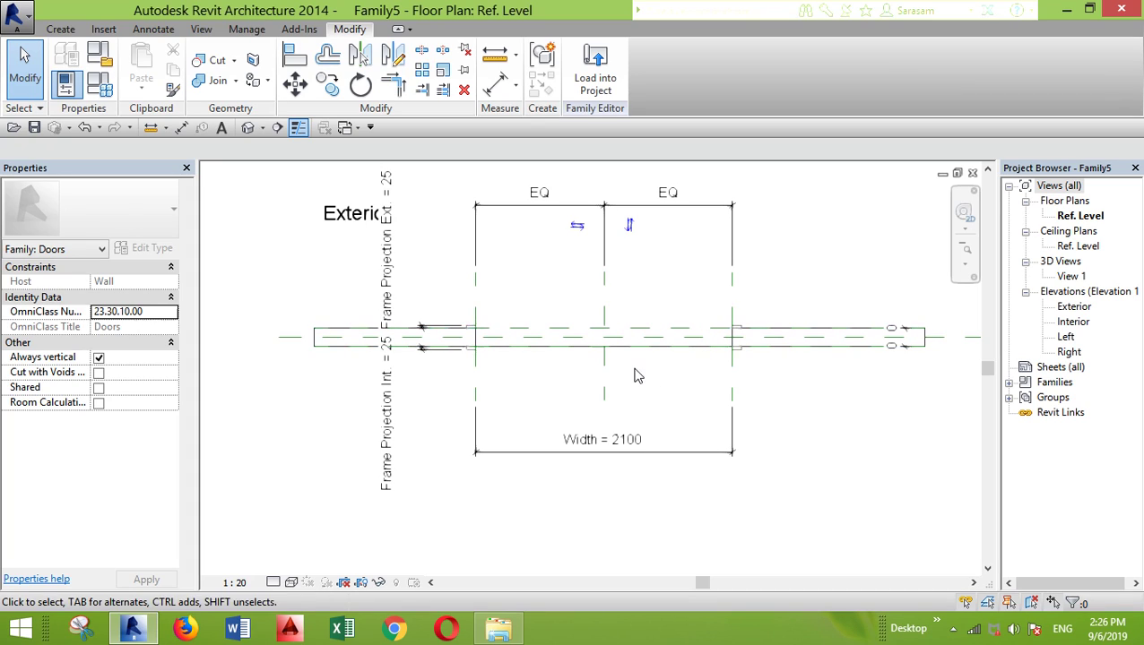
Draw two vertical reference planes inside the opening, one on each side of the centre plane, with their upper ends level
left_click(61, 29)
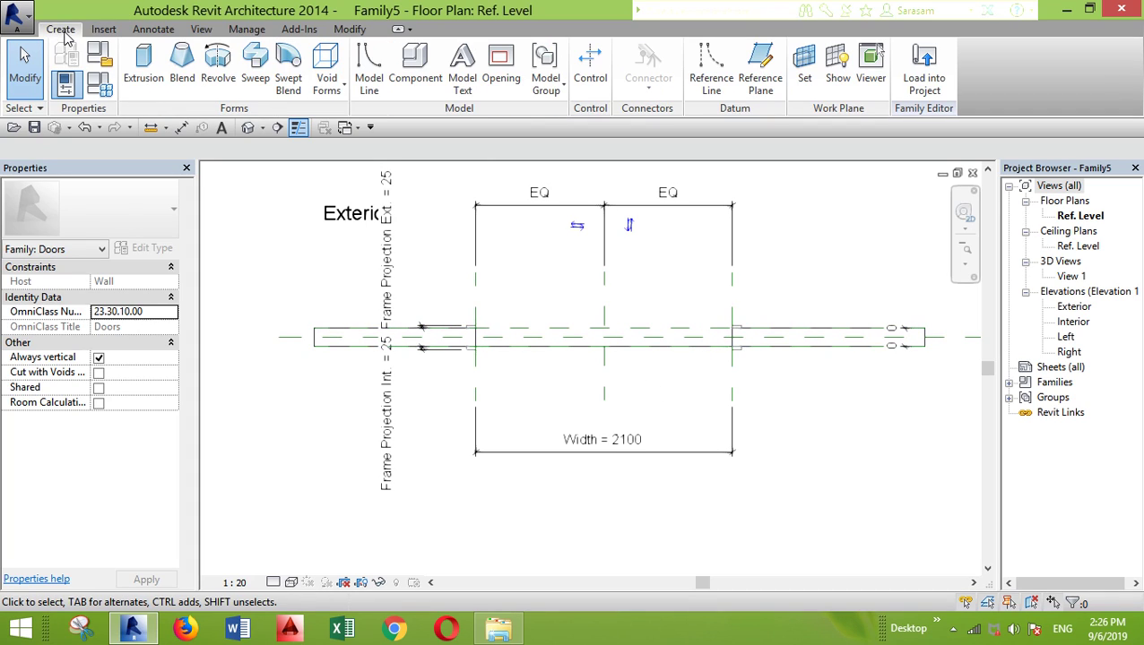
left_click(757, 74)
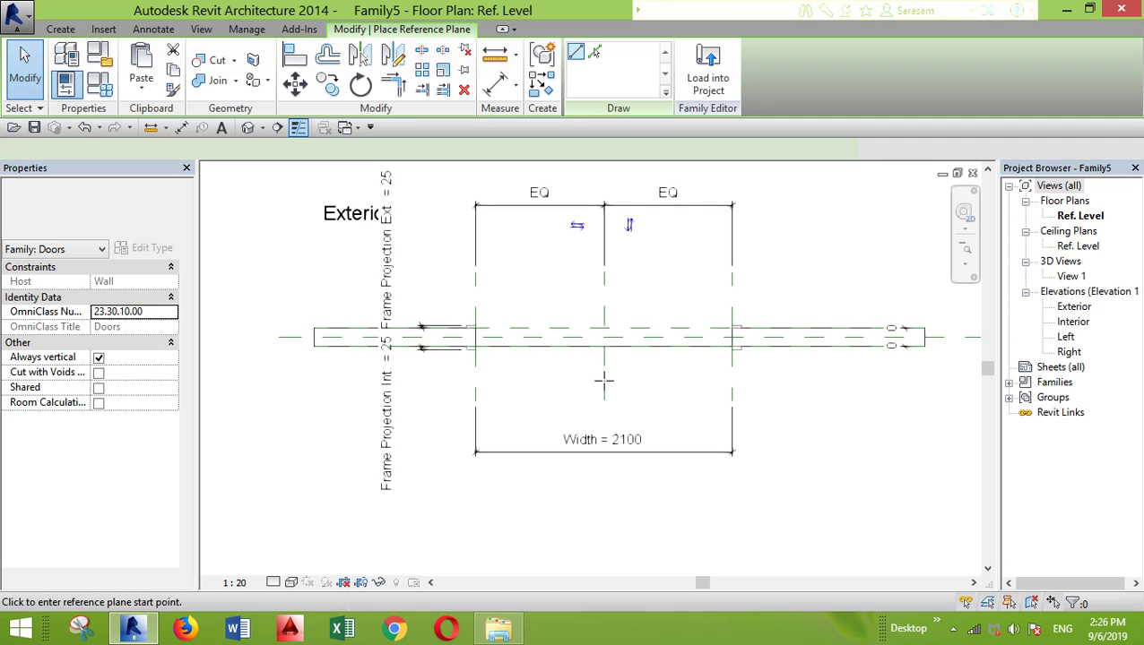
left_click(544, 247)
left_click(543, 418)
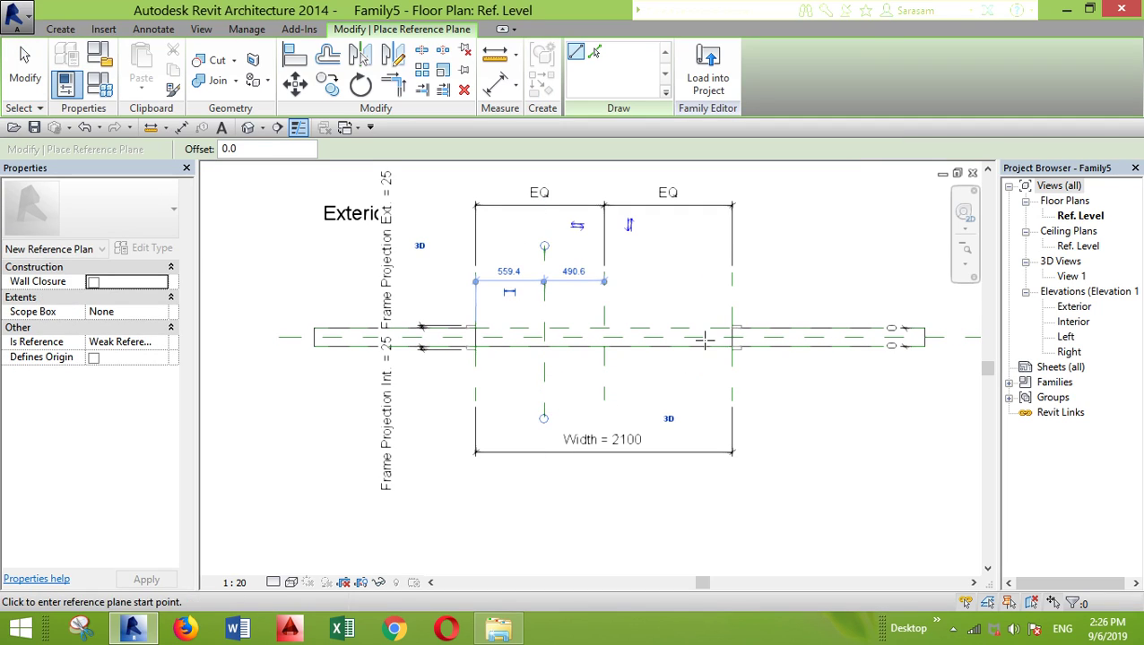
left_click(662, 258)
left_click(663, 411)
key("Escape")
key("Escape")
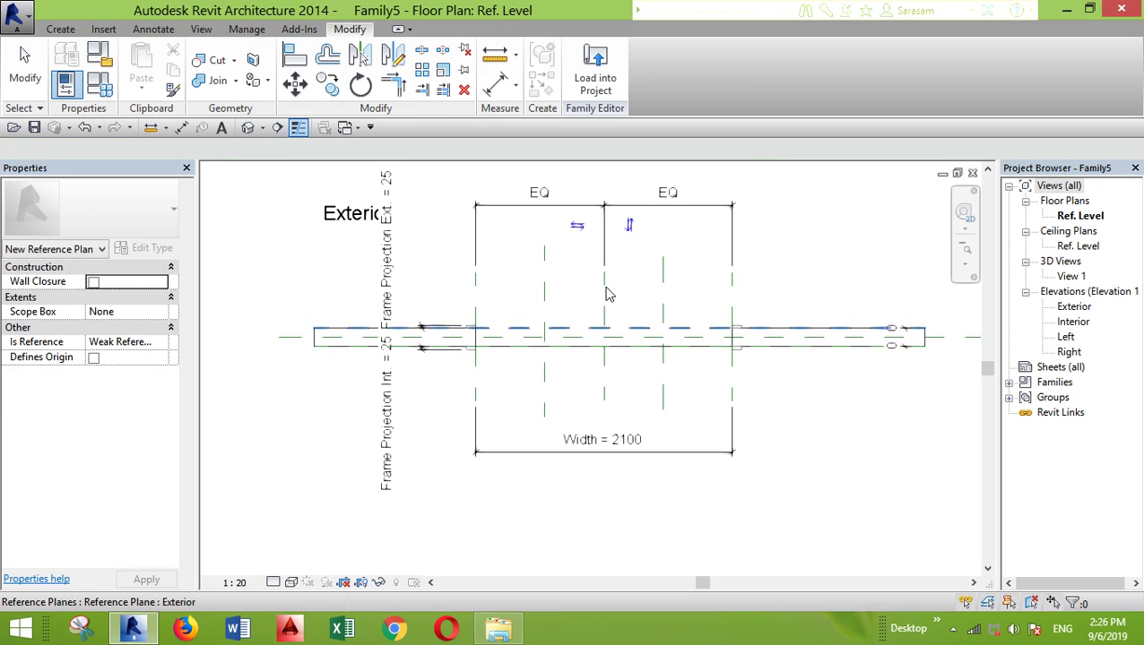
left_click(663, 267)
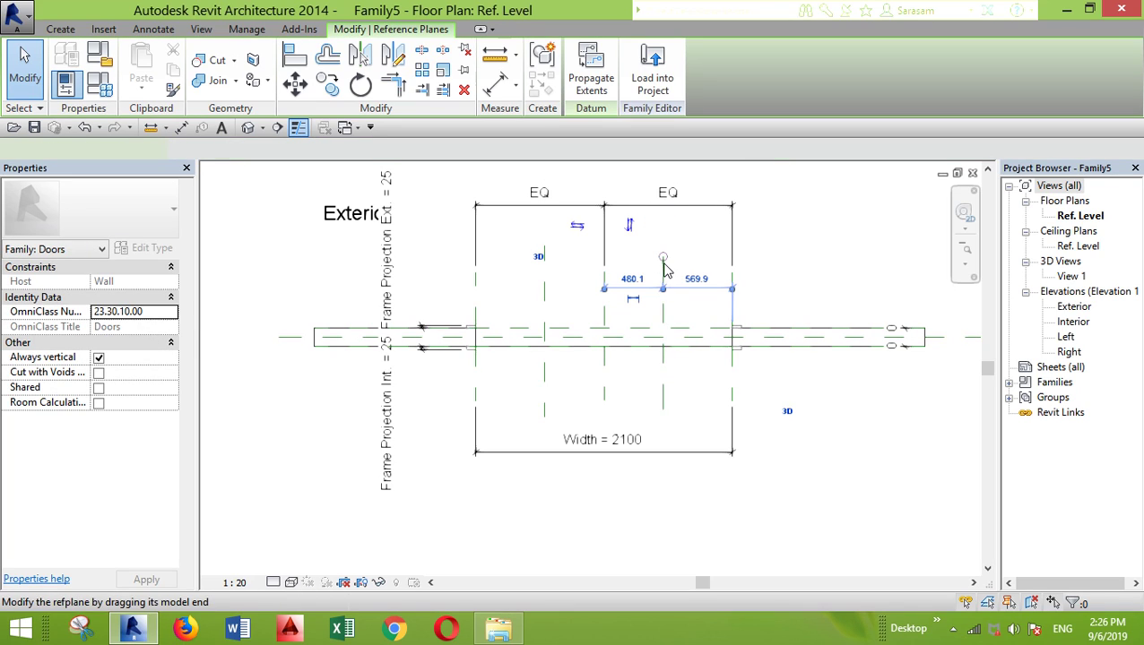
left_click(665, 323)
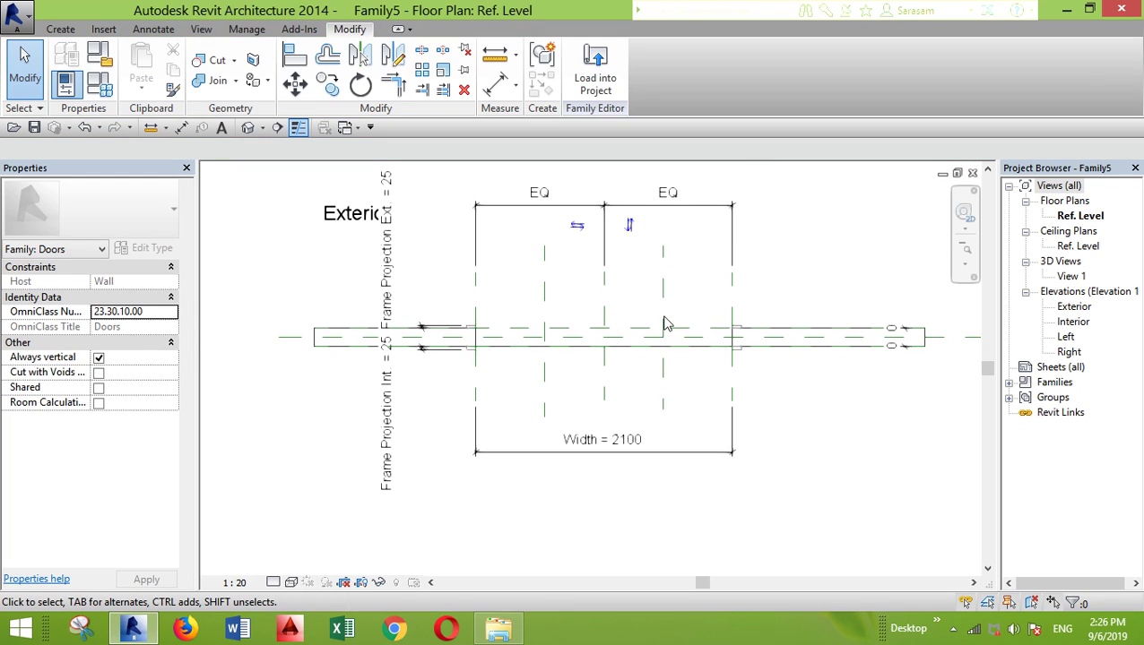
Add an aligned dimension across both opening edges and the two new reference planes, and make its segments equal
left_click(181, 128)
left_click(547, 307)
left_click(665, 303)
left_click(730, 305)
middle_click_drag(736, 252, 771, 411)
left_click(771, 273)
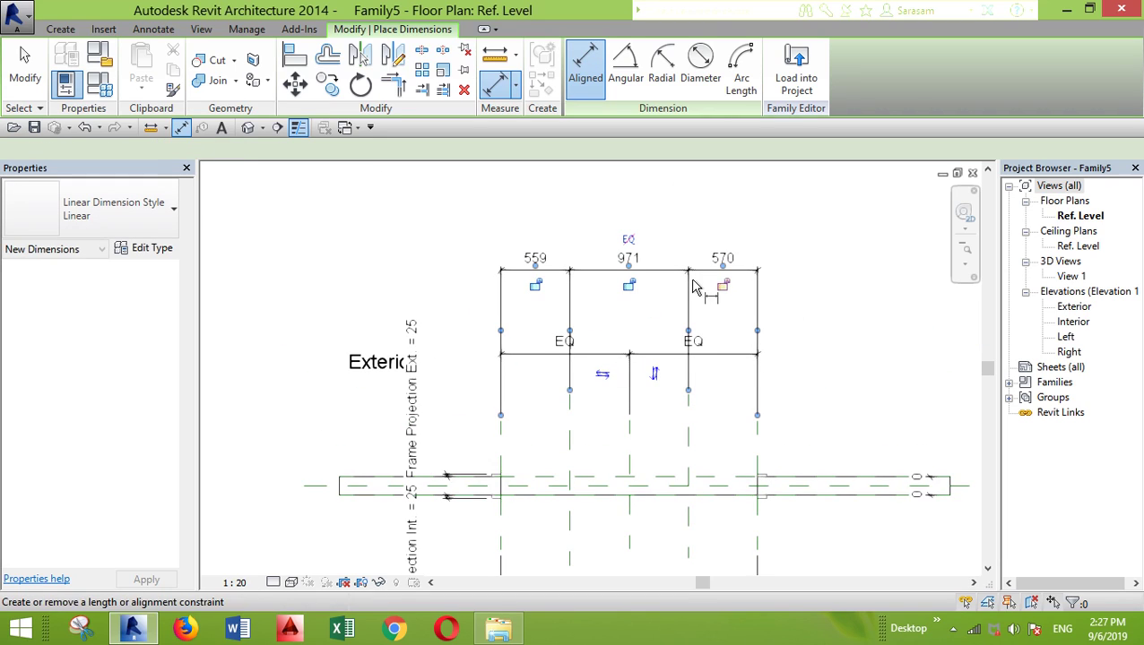
left_click(628, 239)
mouse_move(676, 385)
middle_mouse_down()
mouse_move(672, 395)
mouse_move(656, 380)
middle_mouse_up()
key("Escape")
key("Escape")
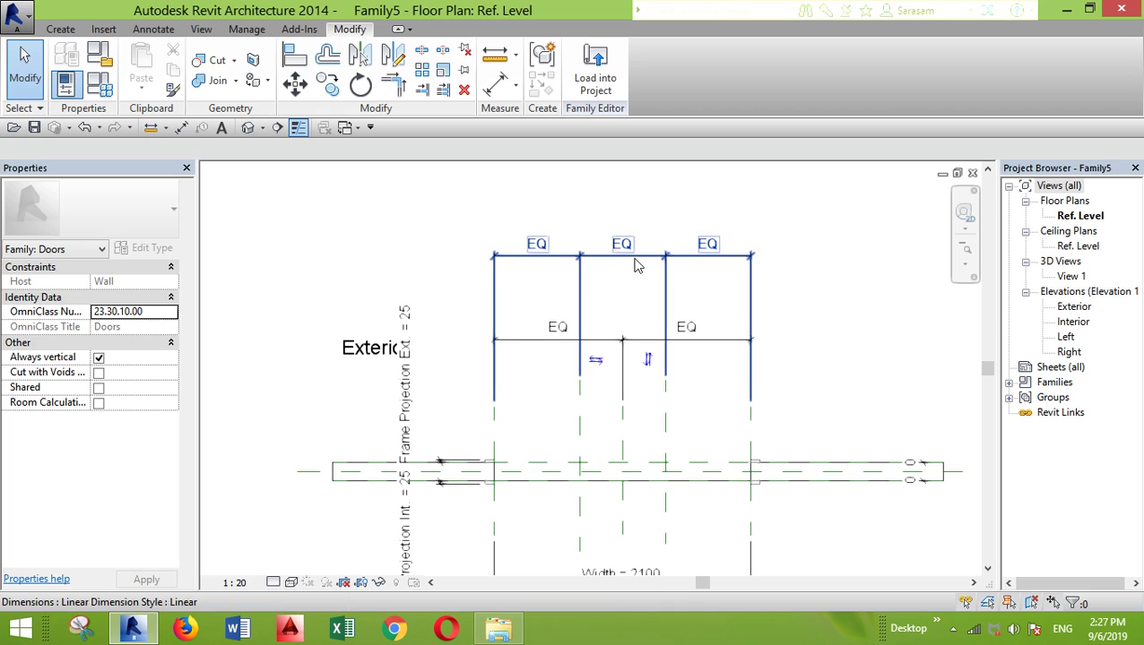
Open the Exterior elevation and set the work plane by picking the wall (Basic Wall : Wall 1)
middle_click_drag(738, 424, 692, 332)
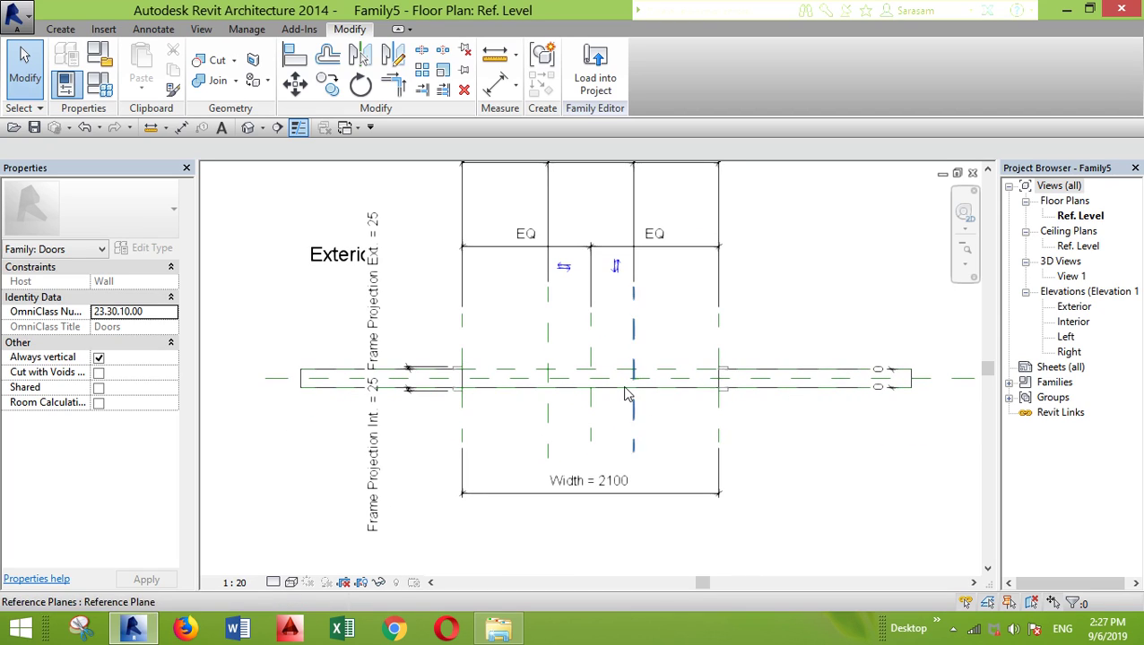
scroll(625, 395, "up", 1)
double_click(1074, 308)
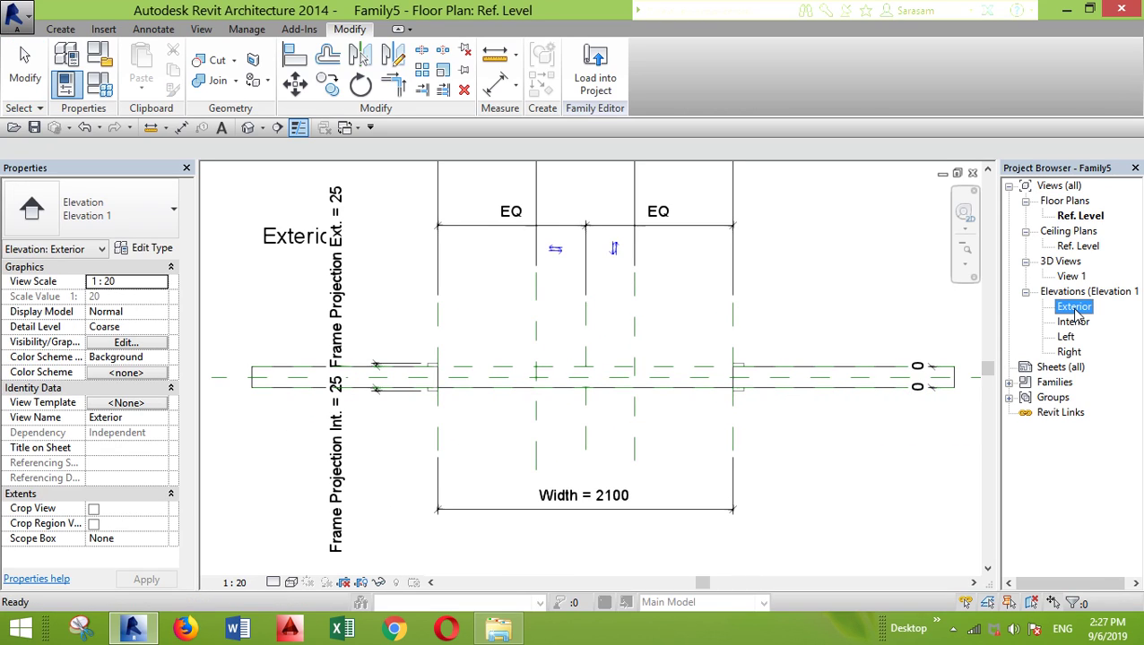
scroll(599, 333, "up", 1)
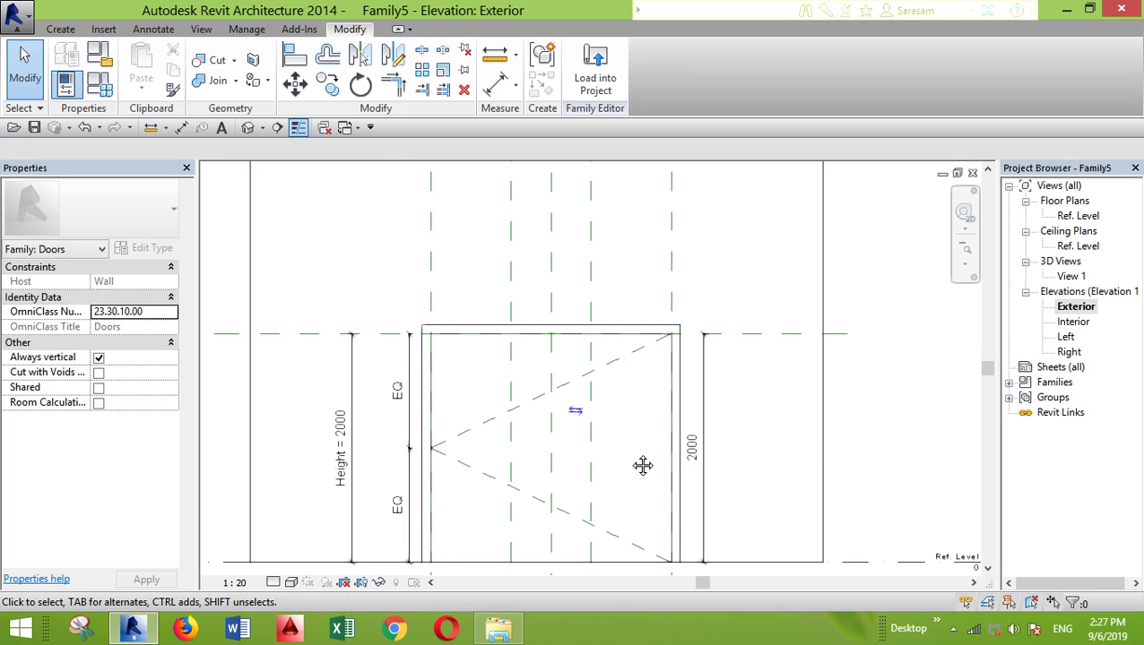
middle_click_drag(641, 465, 629, 376)
left_click(60, 29)
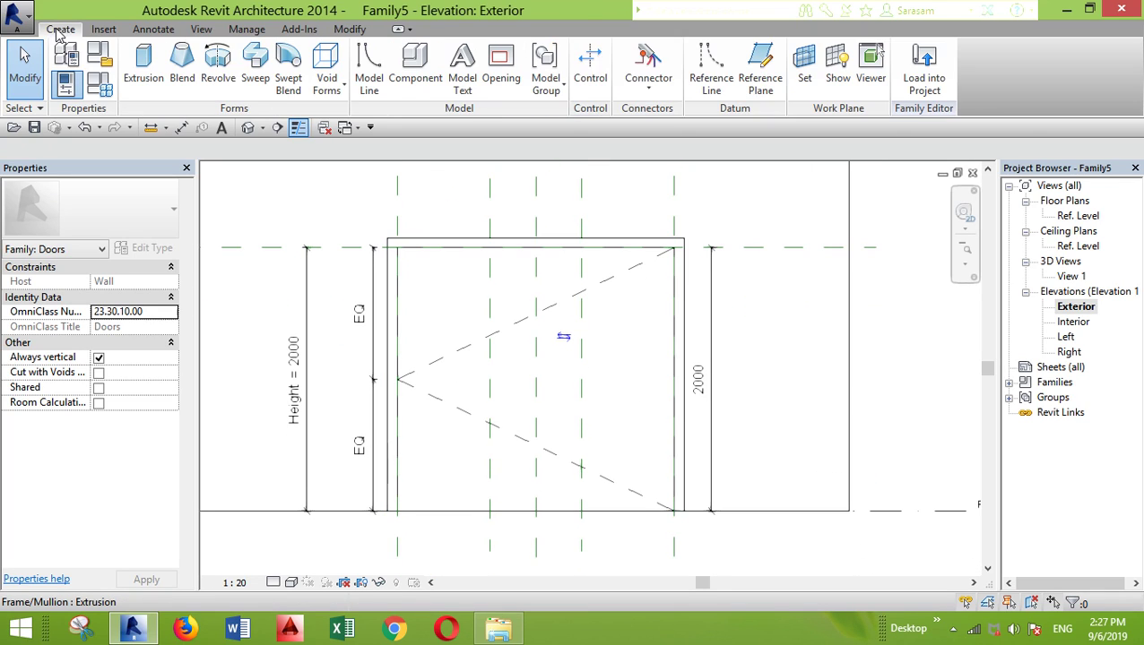
left_click(804, 67)
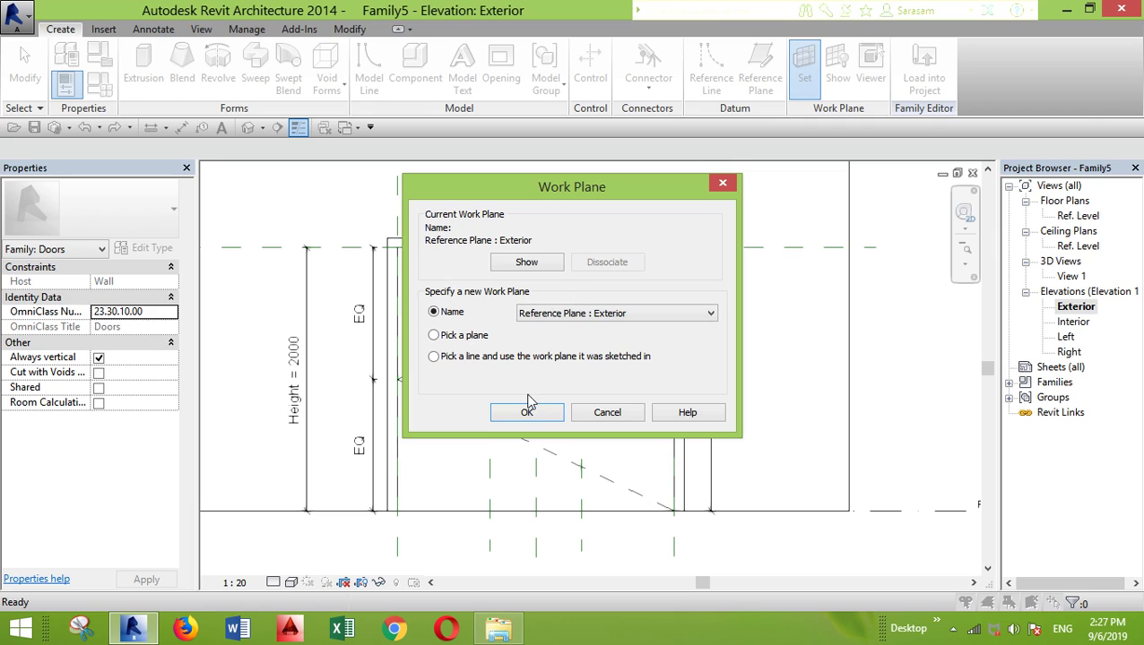
left_click(508, 422)
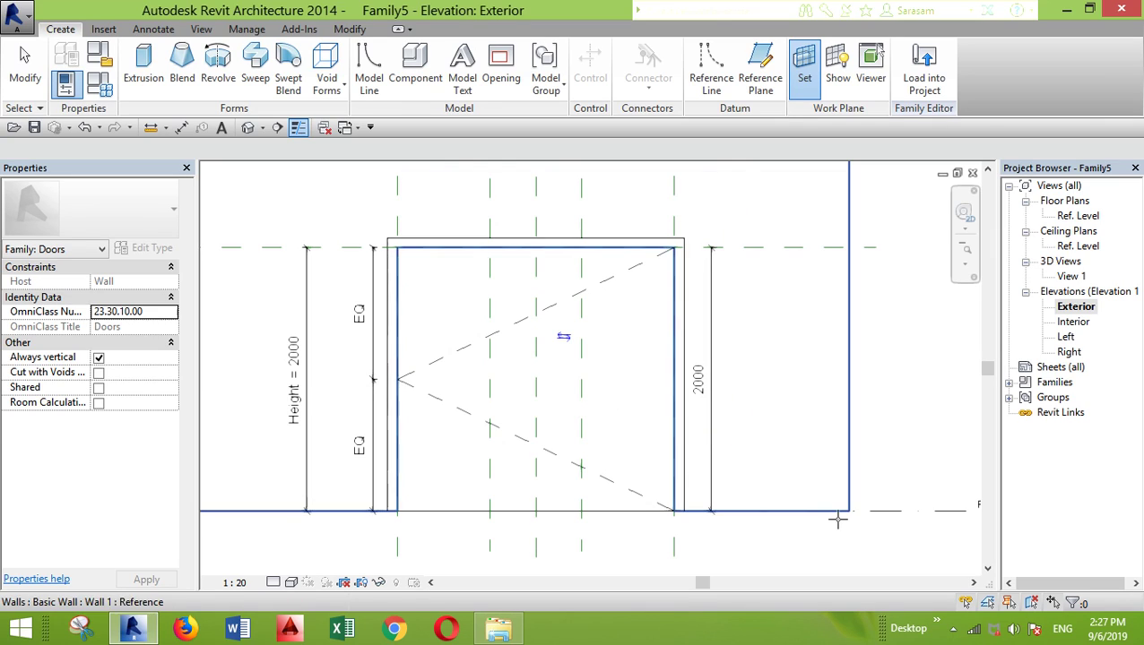
left_click(836, 415)
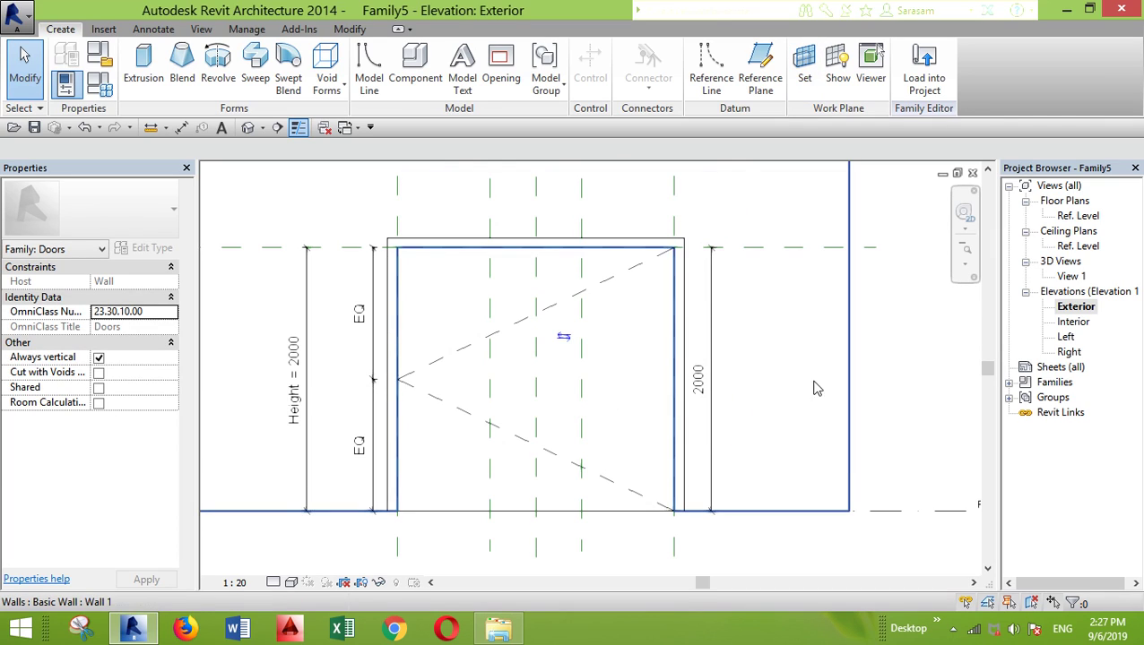
left_click(804, 72)
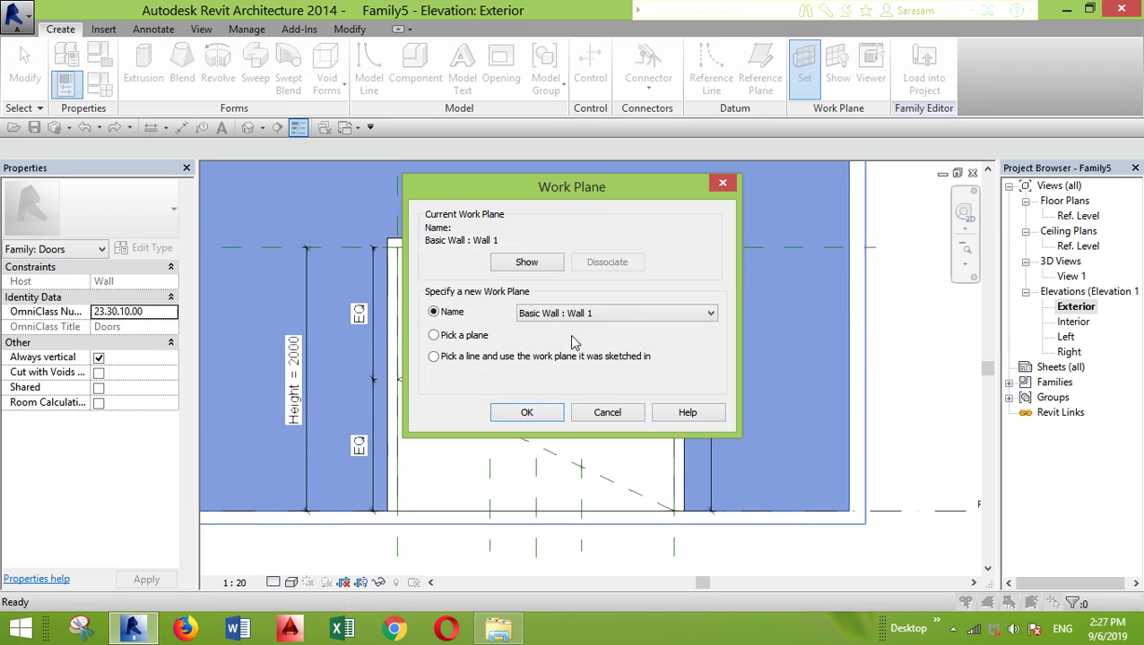
left_click(548, 412)
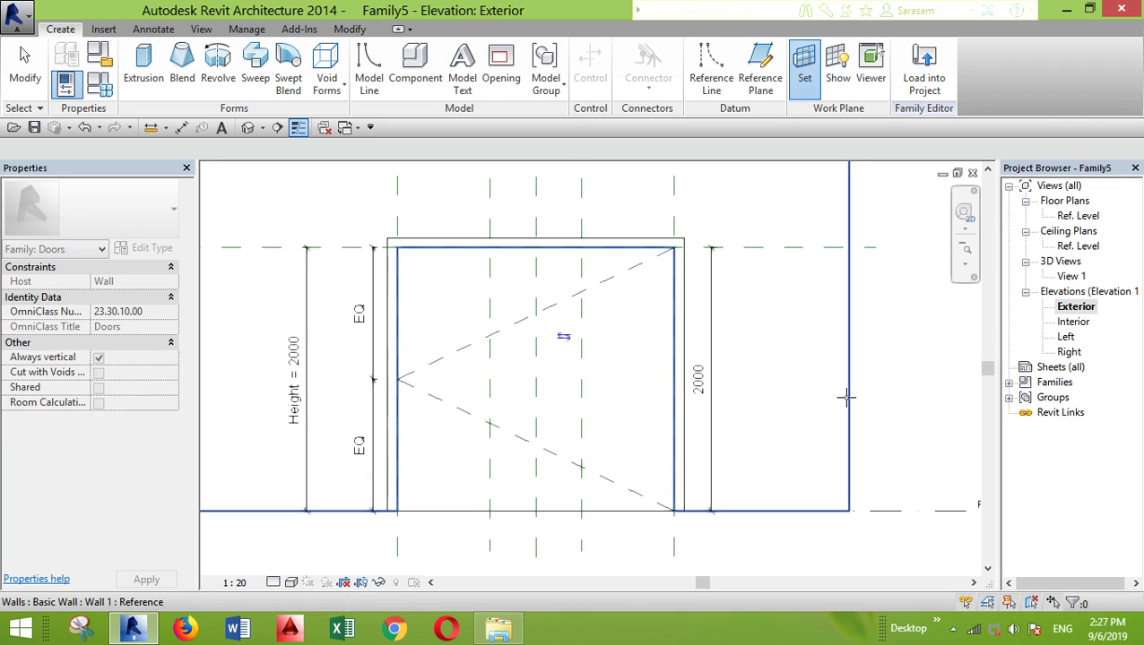
left_click(845, 404)
scroll(627, 170, "down", 1)
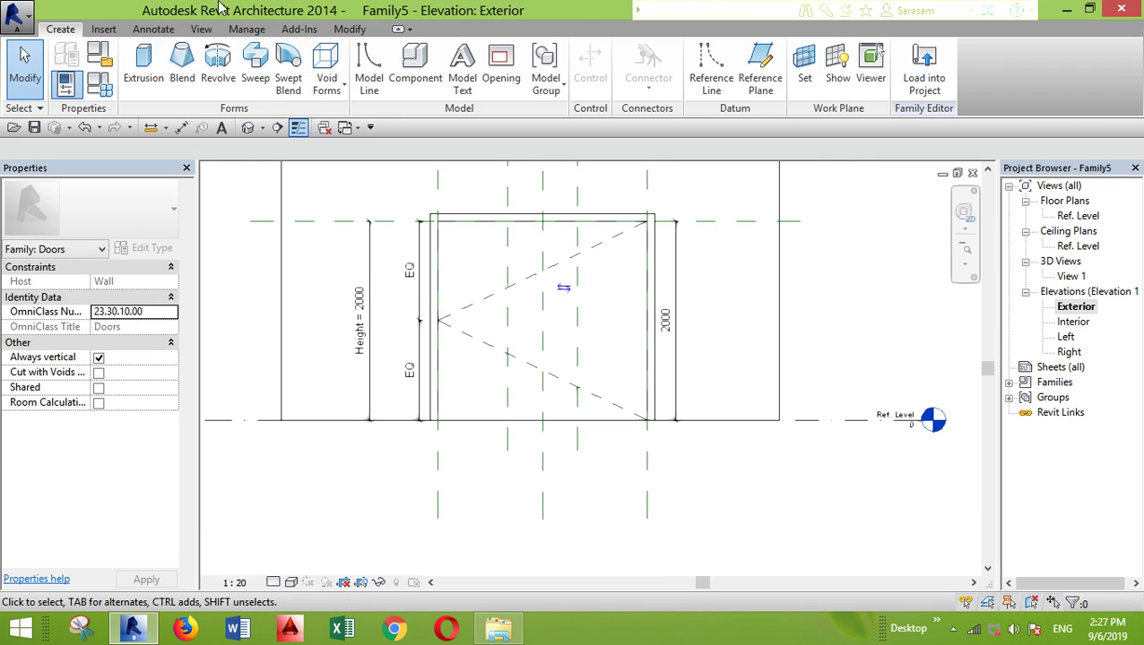
Start an extrusion and sketch a 700 by 2000 rectangle over the right third of the door opening
left_click(141, 78)
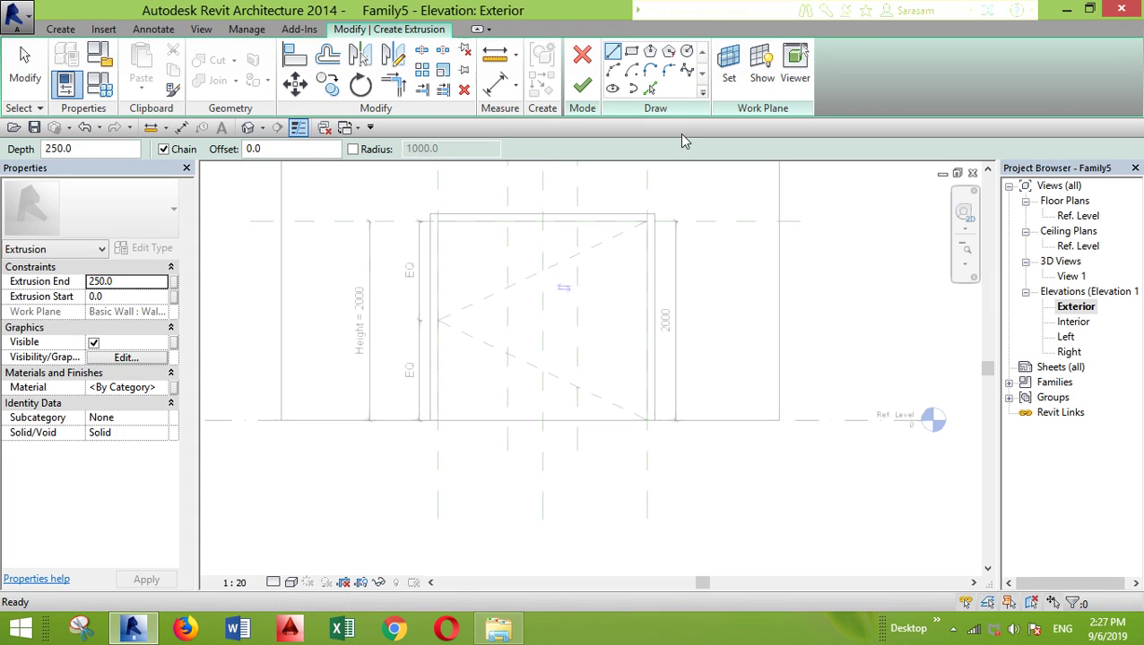
left_click(632, 52)
left_click(648, 223)
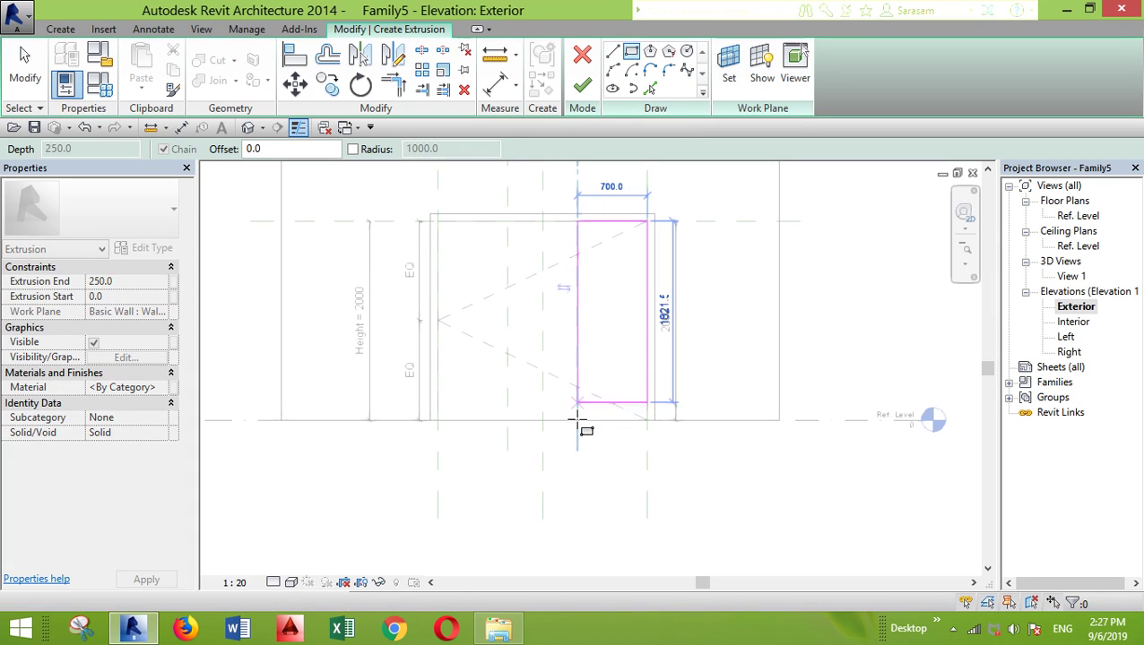
left_click(577, 421)
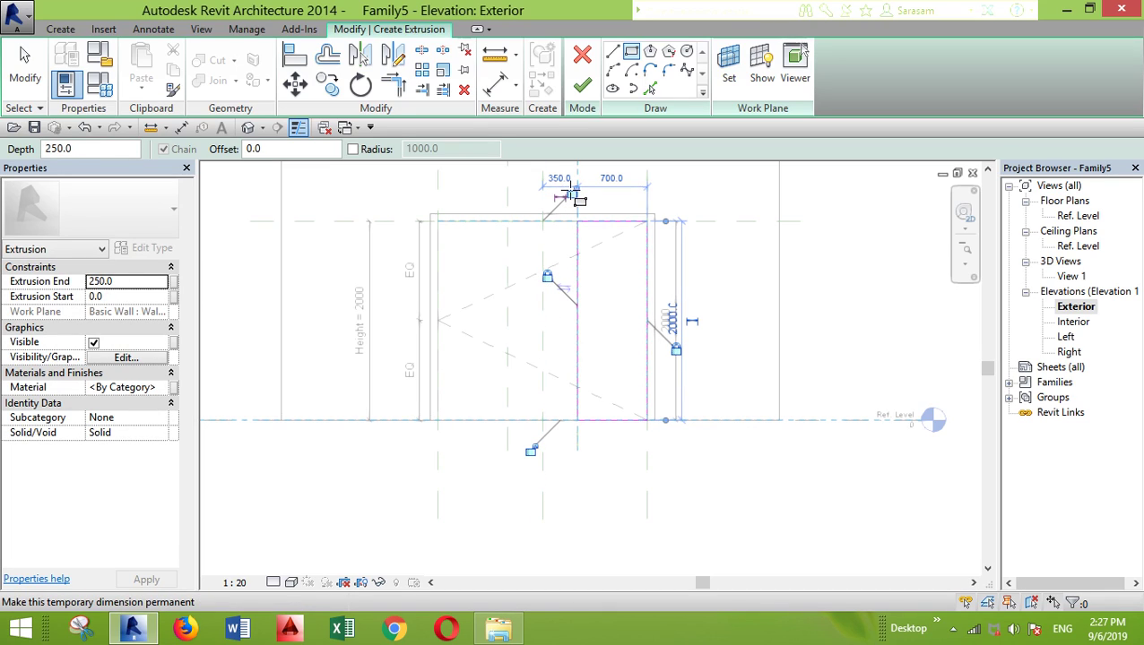
mouse_move(648, 352)
middle_mouse_down()
mouse_move(635, 388)
mouse_move(666, 426)
middle_mouse_up()
key("Escape")
key("Escape")
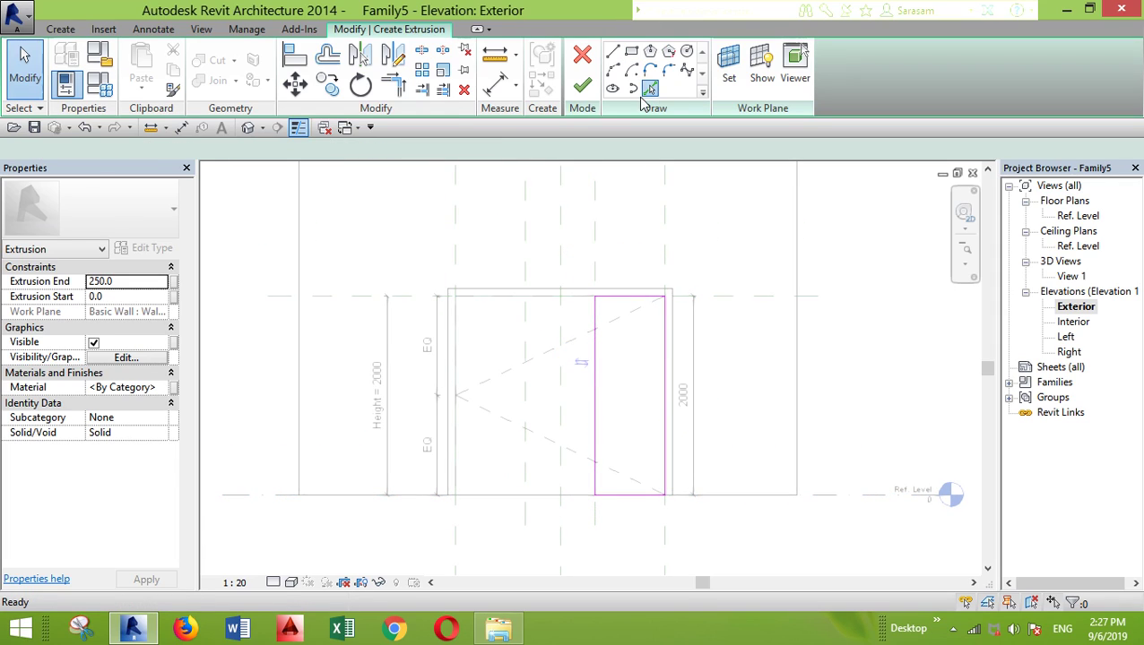
Add an inner outline offset 50 inside the panel rectangle and finish the extrusion as a frame
left_click(650, 88)
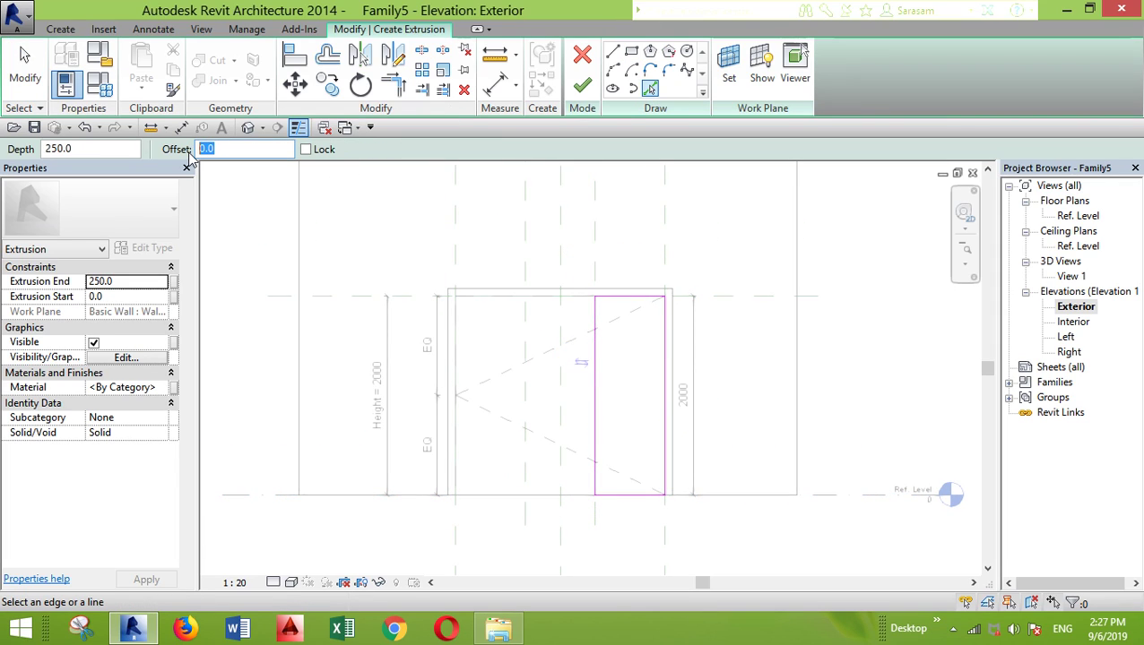
key("Return")
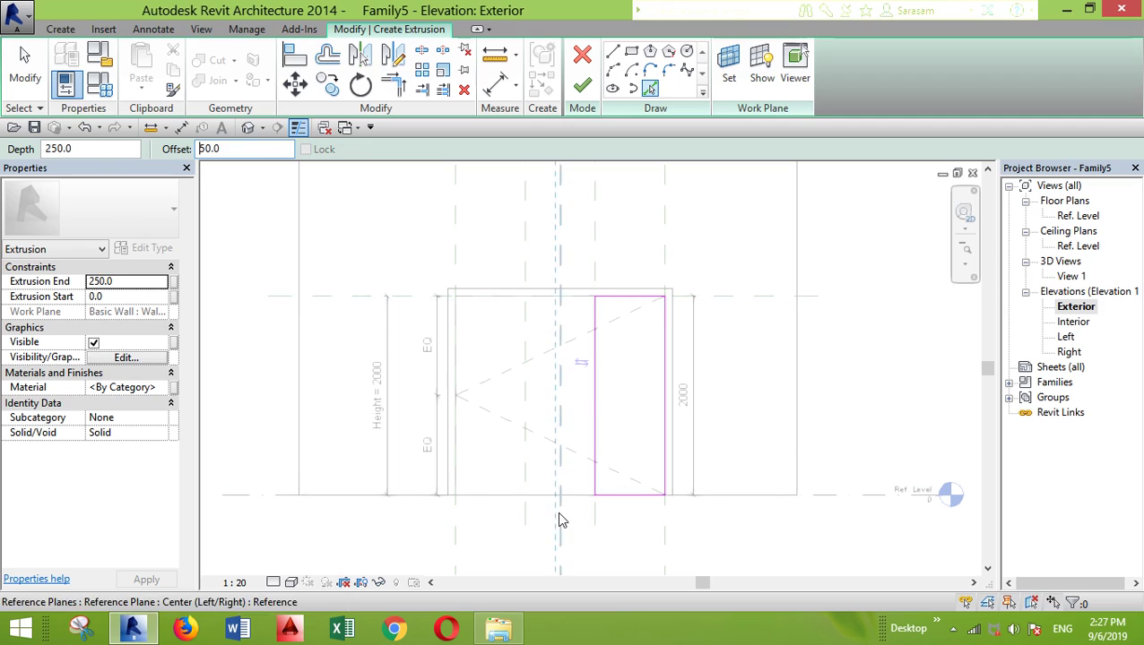
key("Tab")
left_click(628, 500)
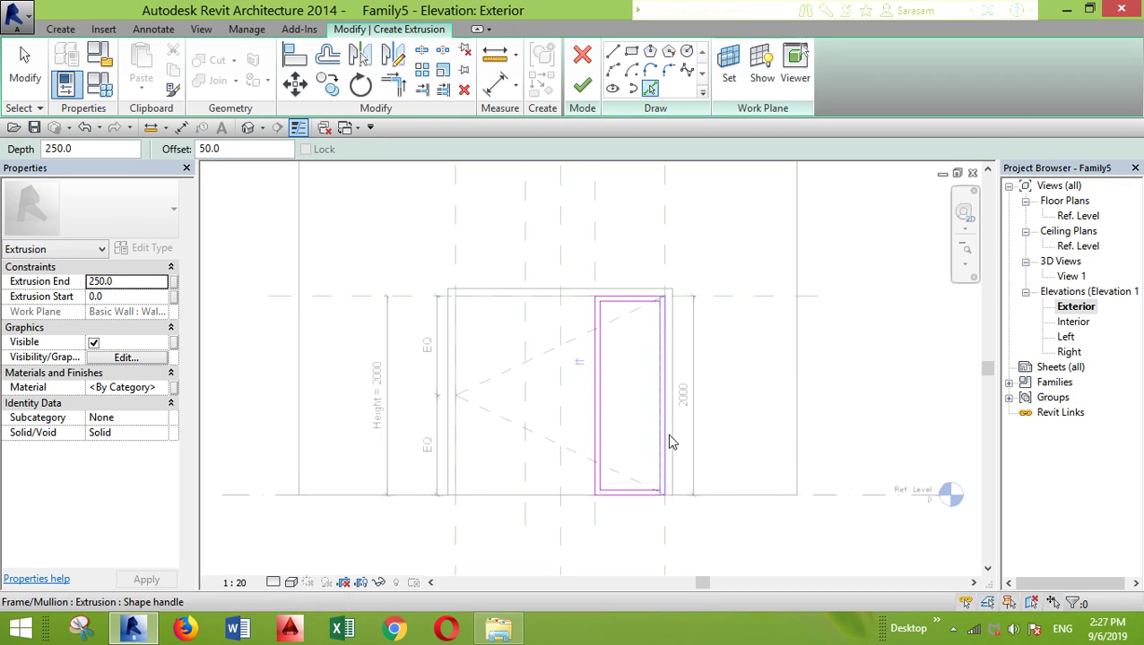
key("Escape")
scroll(639, 358, "up", 2)
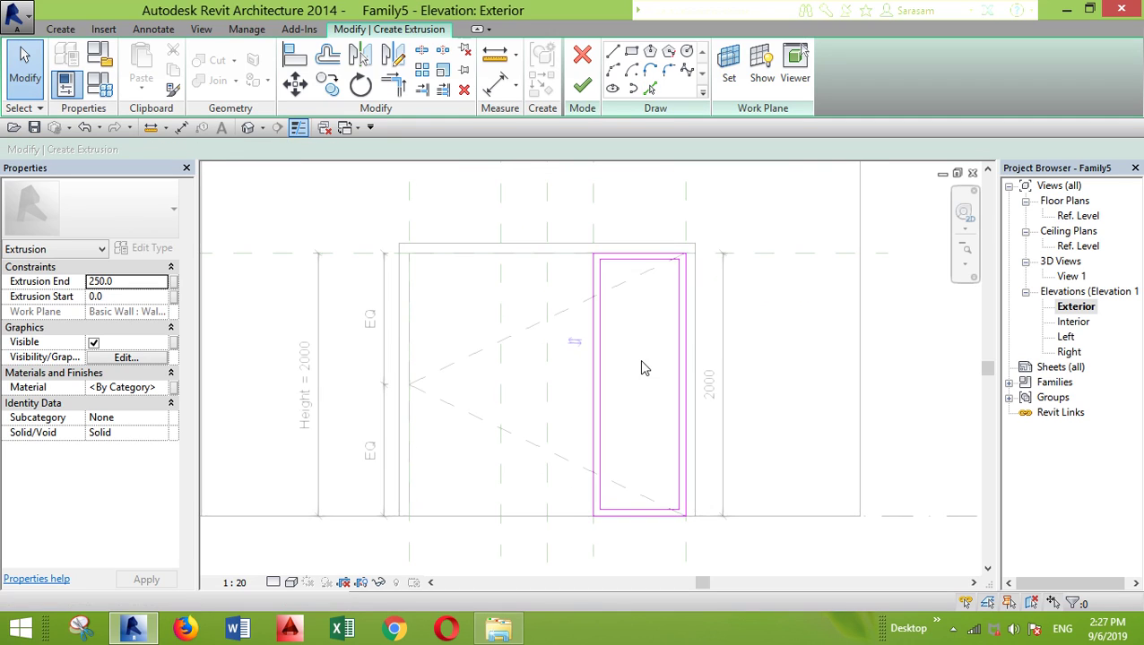
left_click(584, 85)
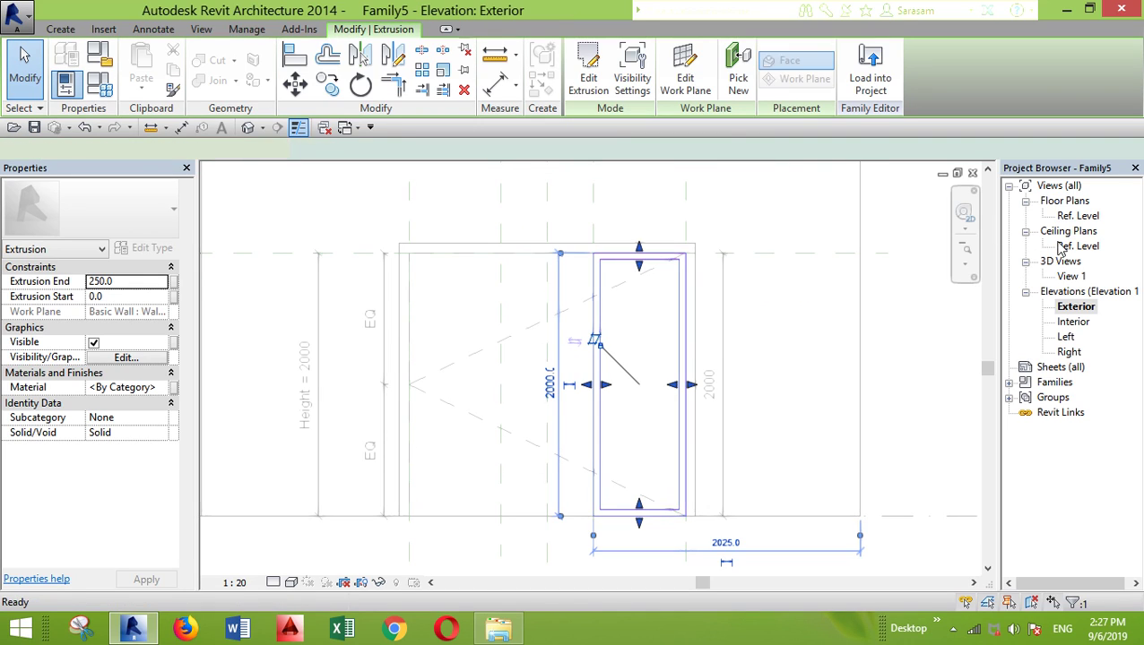
Set the panel frame's extrusion end to 100 and open the Ref. Level floor plan
left_click(141, 281)
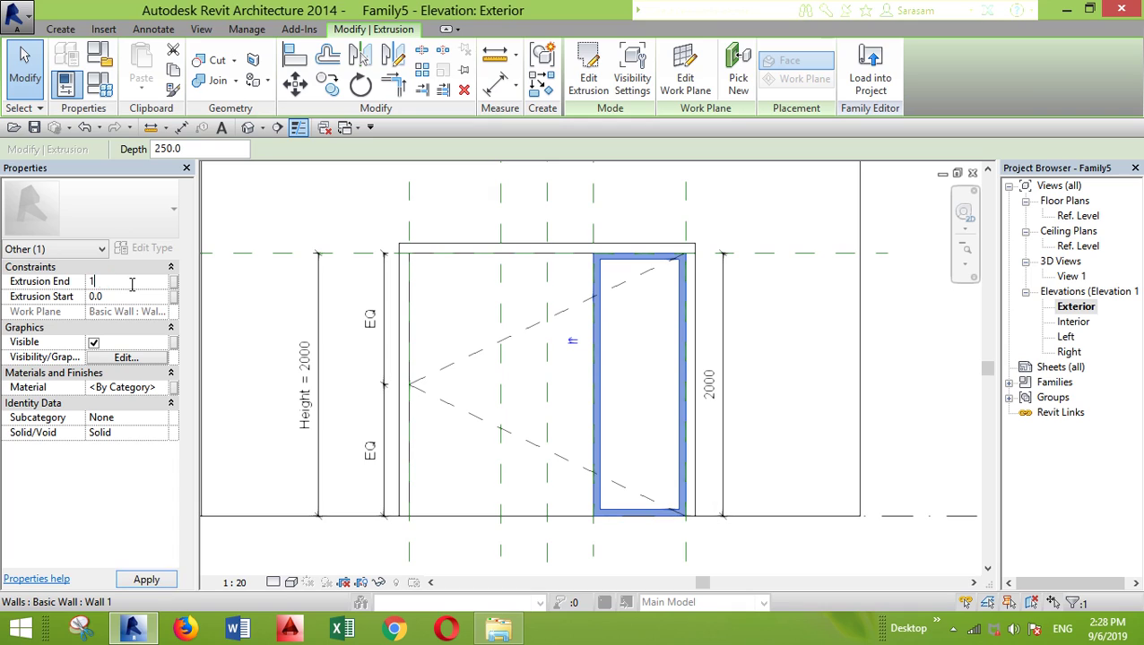
left_click(446, 223)
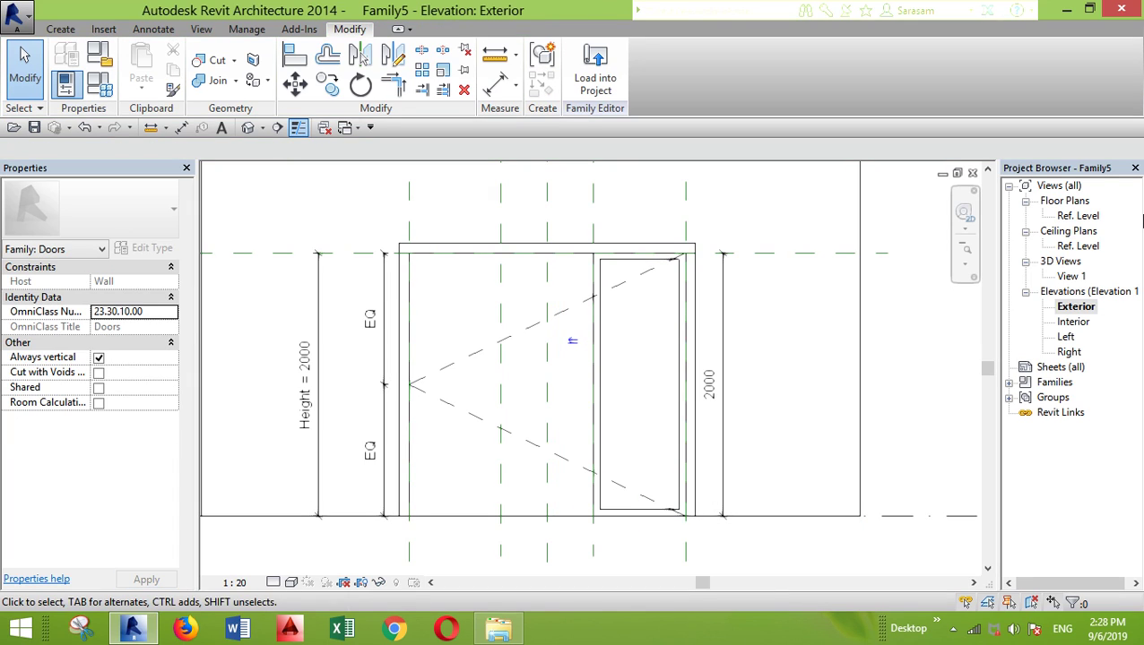
double_click(1087, 220)
scroll(502, 336, "up", 1)
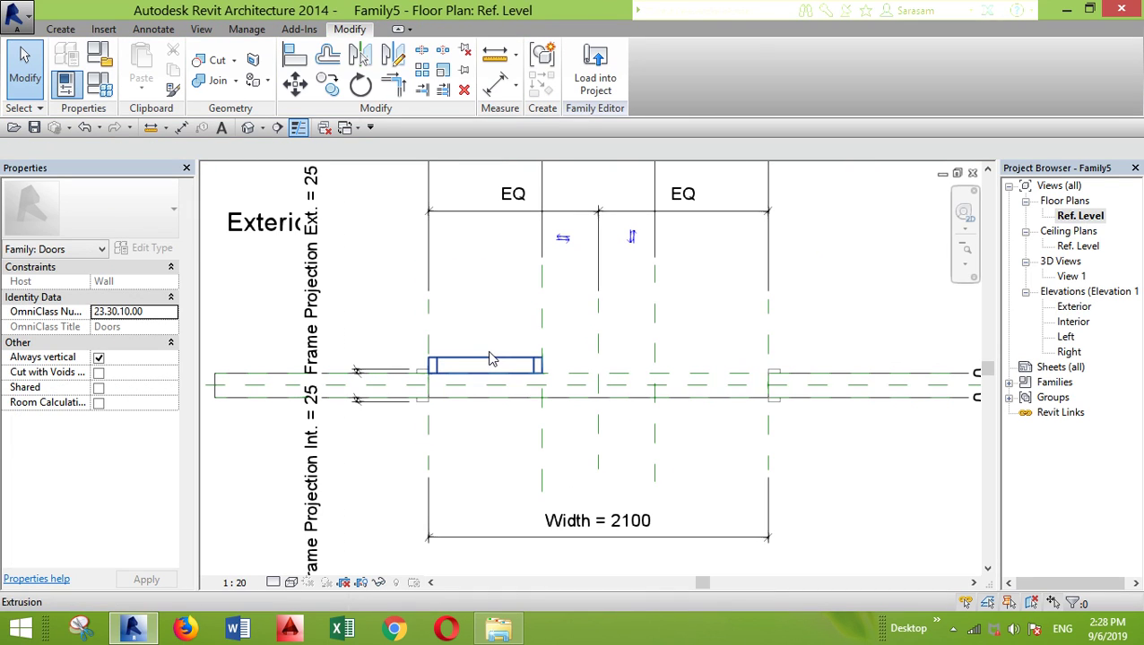
Move the panel frame with Constrain off from the midpoint of its end to the wall's centre line
left_click(489, 360)
left_click(298, 84)
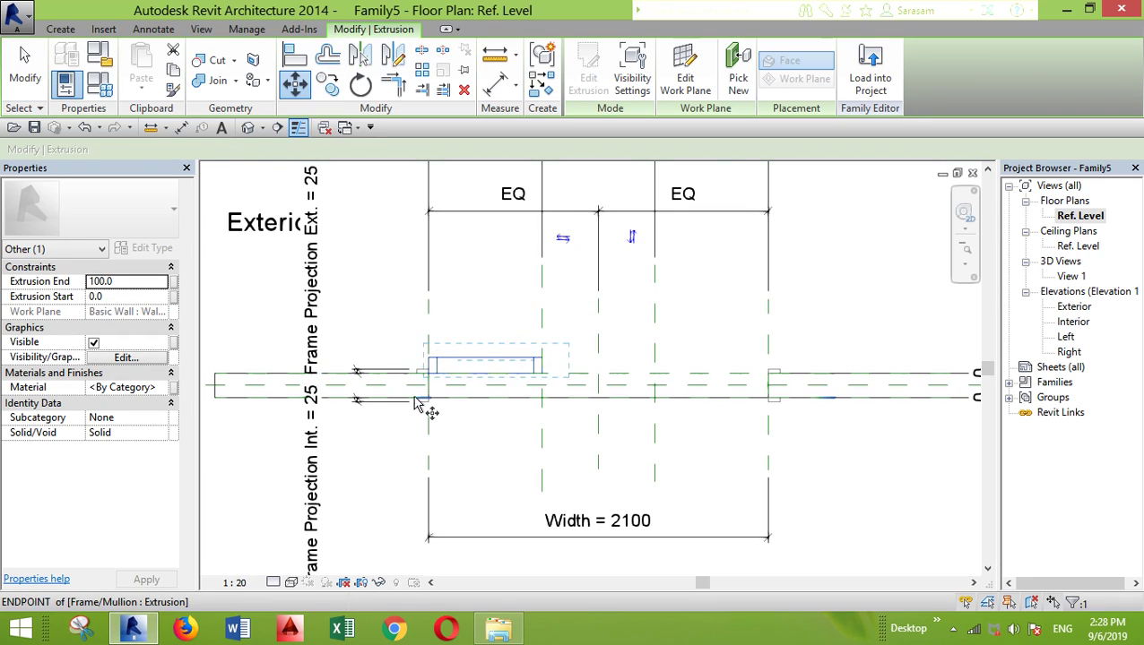
scroll(426, 390, "up", 2)
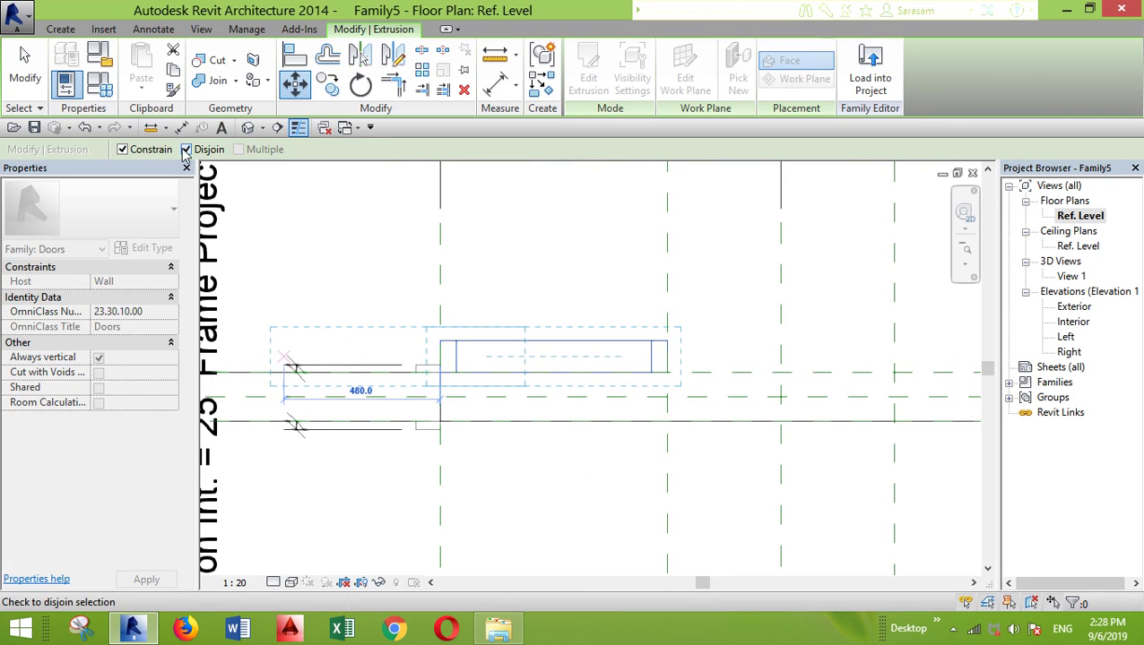
left_click(186, 150)
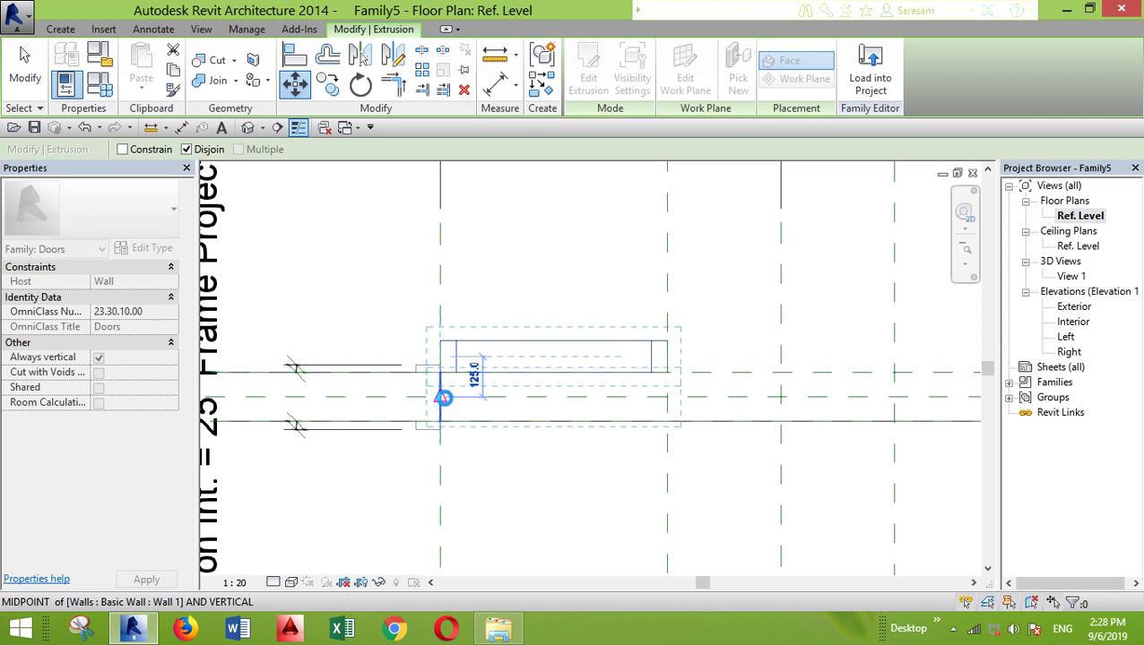
left_click(443, 397)
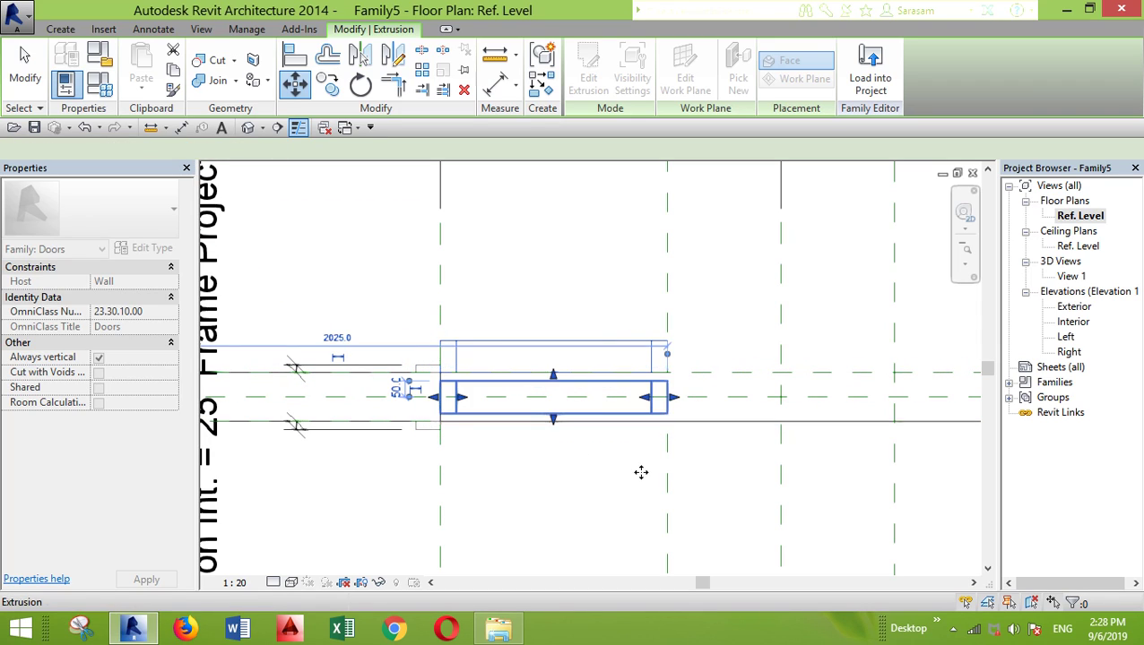
left_click(569, 287)
Edit the panel frame's sketch in the Exterior elevation and lock its top line to the reference plane at the opening's head
left_click(595, 391)
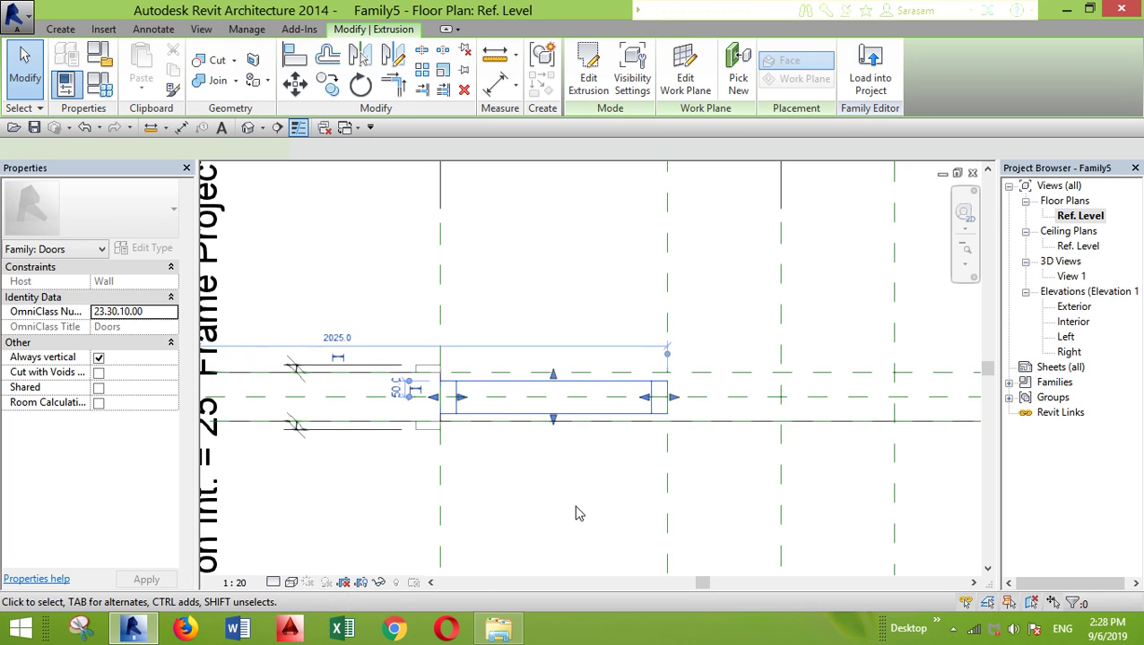
double_click(1072, 309)
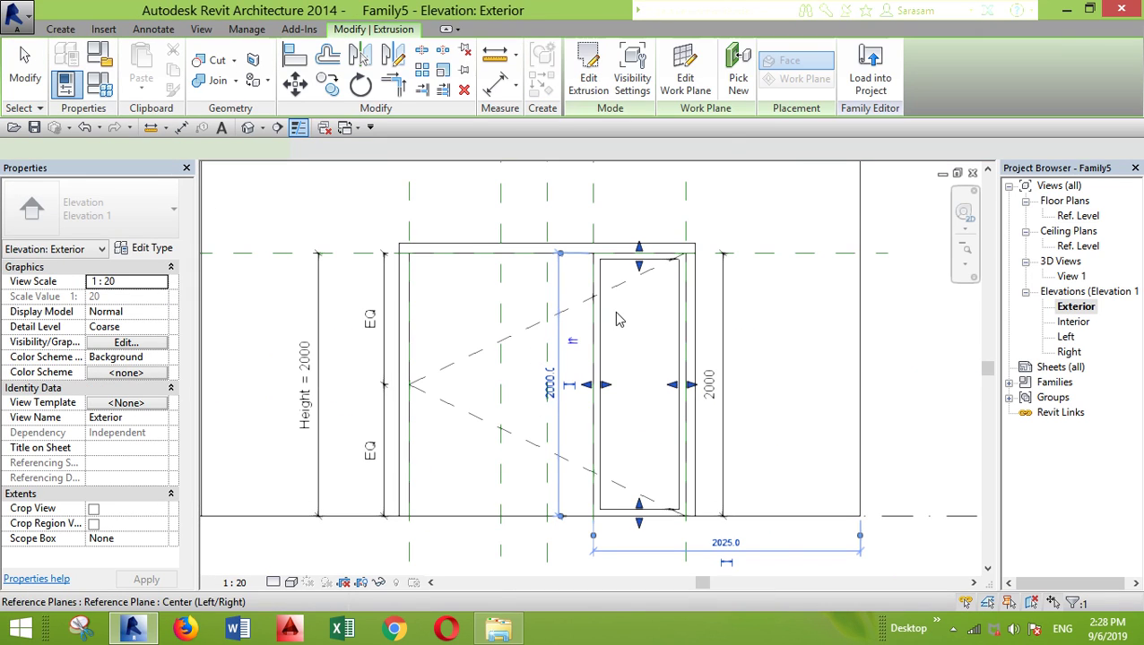
left_click(602, 90)
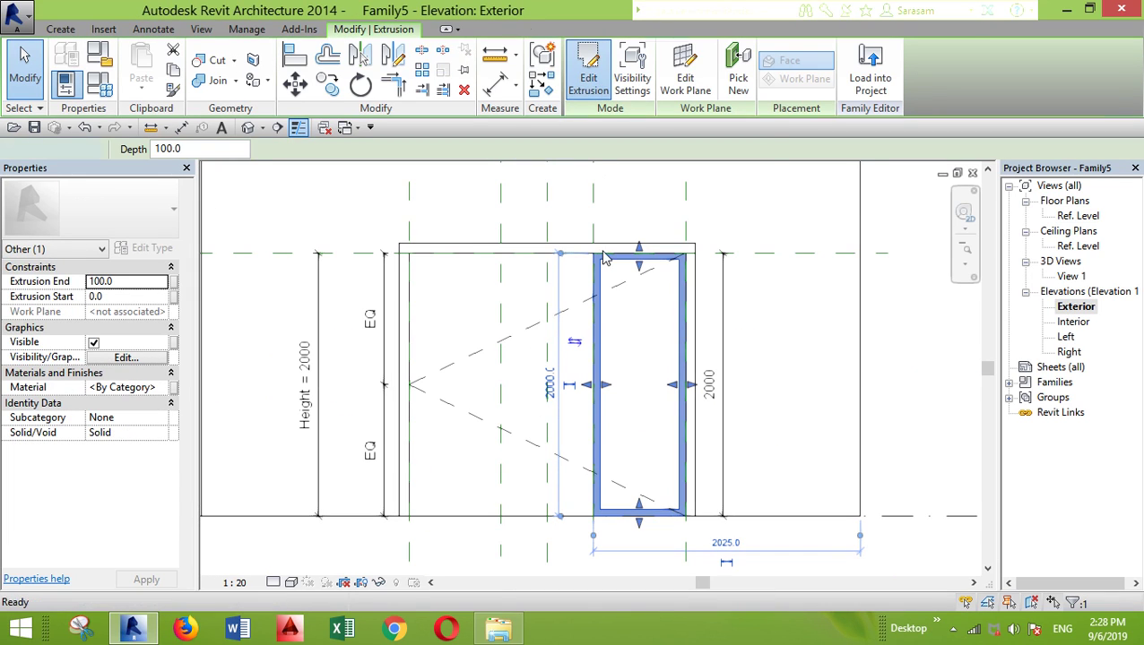
left_click(650, 253)
mouse_move(650, 253)
left_mouse_down()
mouse_move(659, 199)
mouse_move(656, 251)
left_mouse_up()
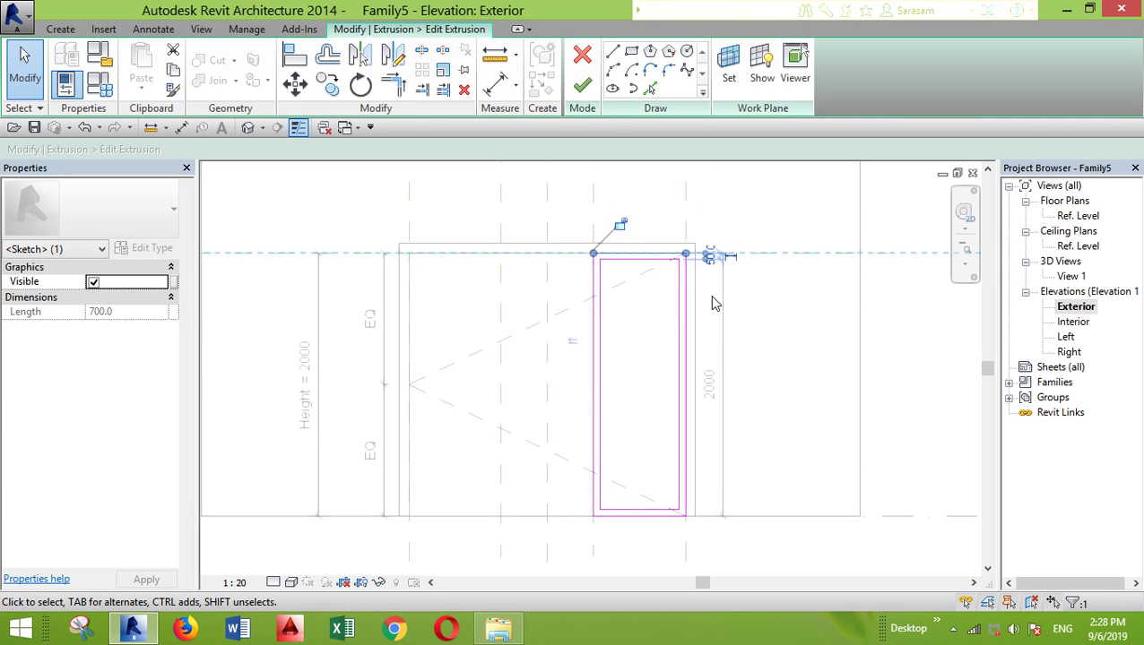
left_click(620, 226)
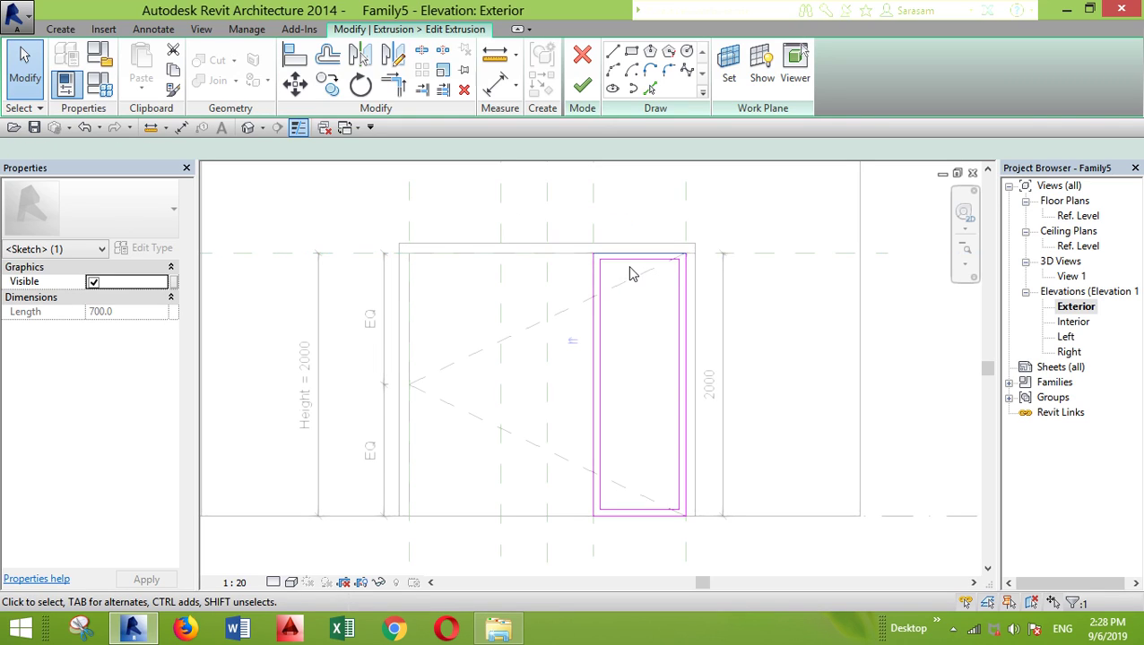
left_click(631, 274)
middle_click_drag(799, 342, 943, 309)
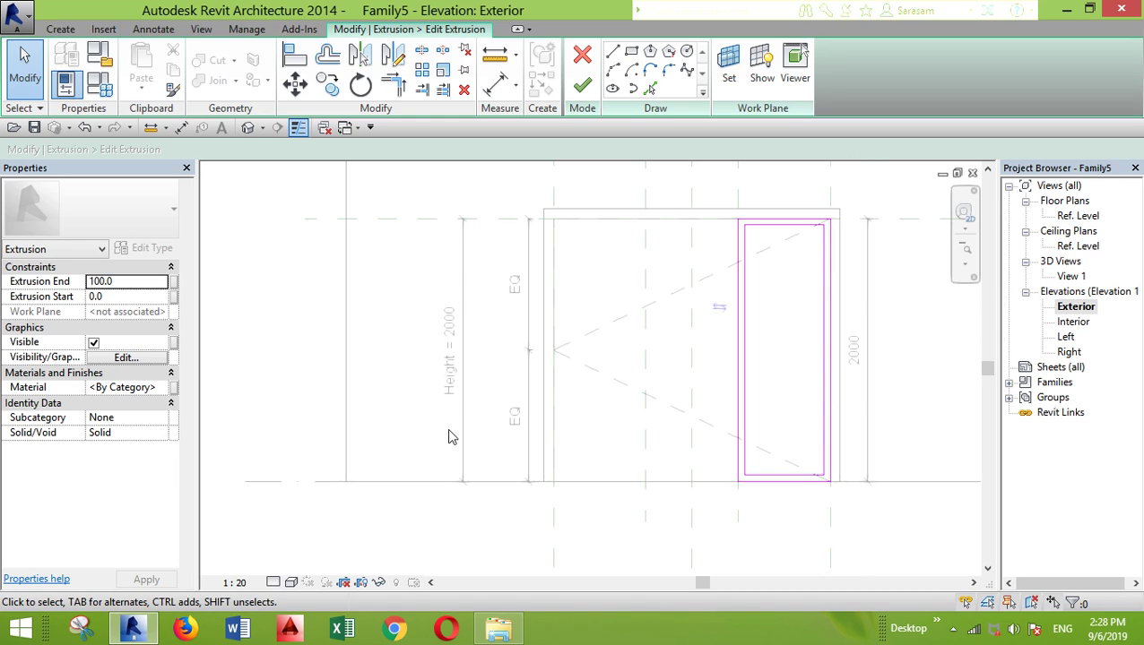
middle_click_drag(491, 311, 470, 341)
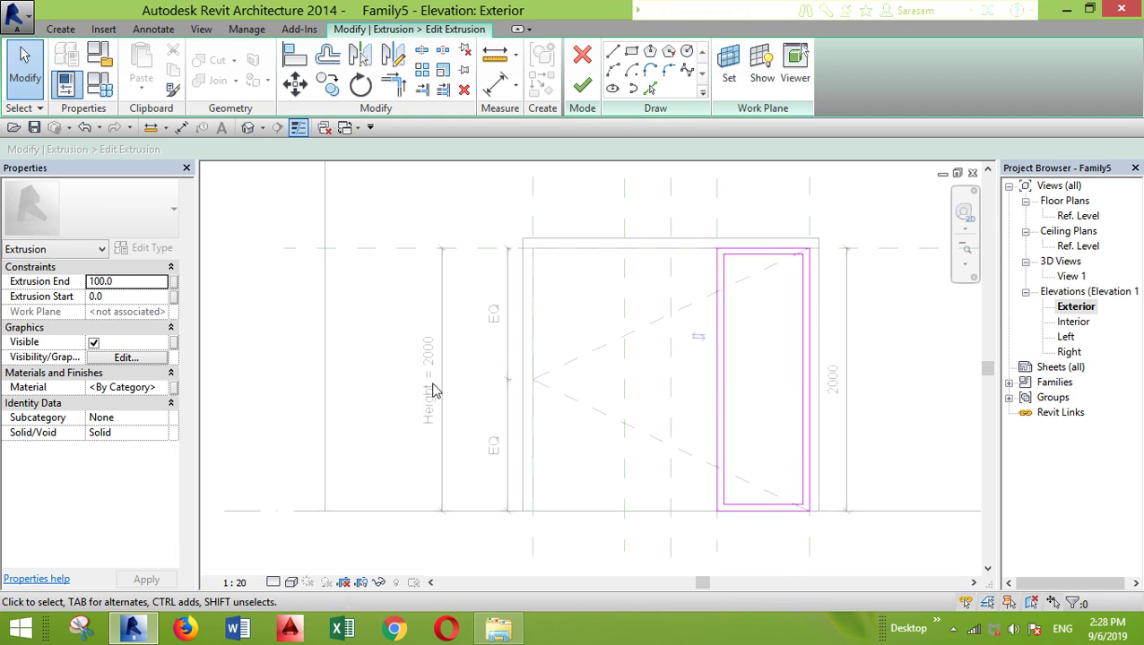
left_click(580, 92)
left_click(803, 302)
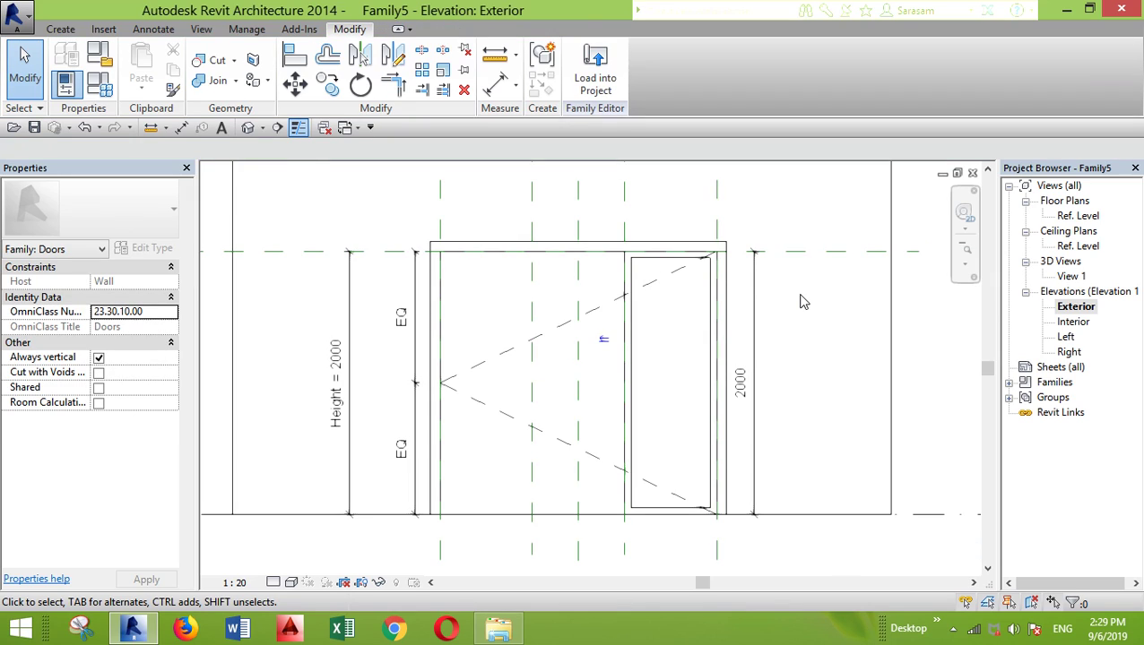
Start a new extrusion and sketch a 600 by 1900 rectangle on the panel frame's inner edges, locking its sides to them
middle_click_drag(699, 405, 418, 7)
left_click(58, 29)
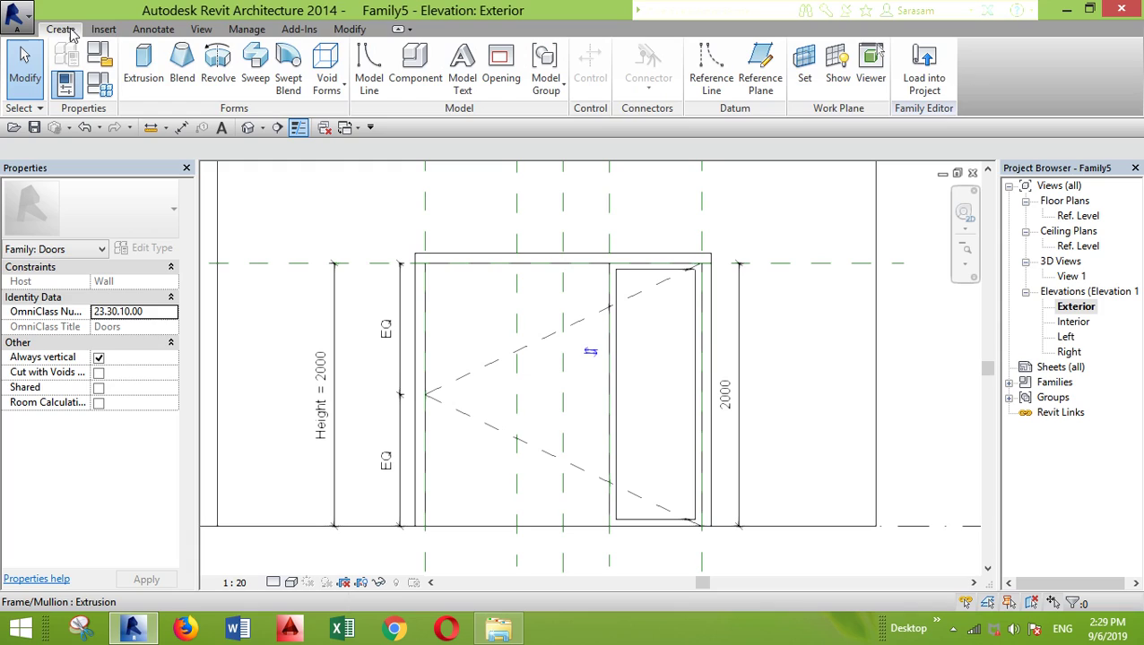
left_click(143, 70)
left_click(631, 51)
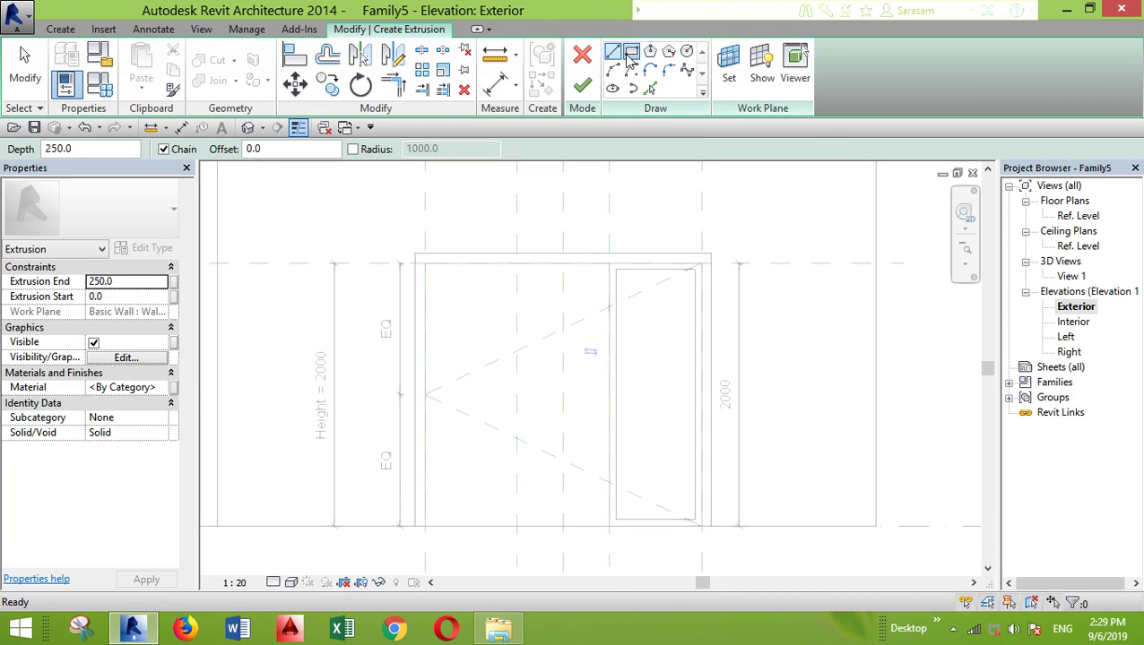
left_click(695, 269)
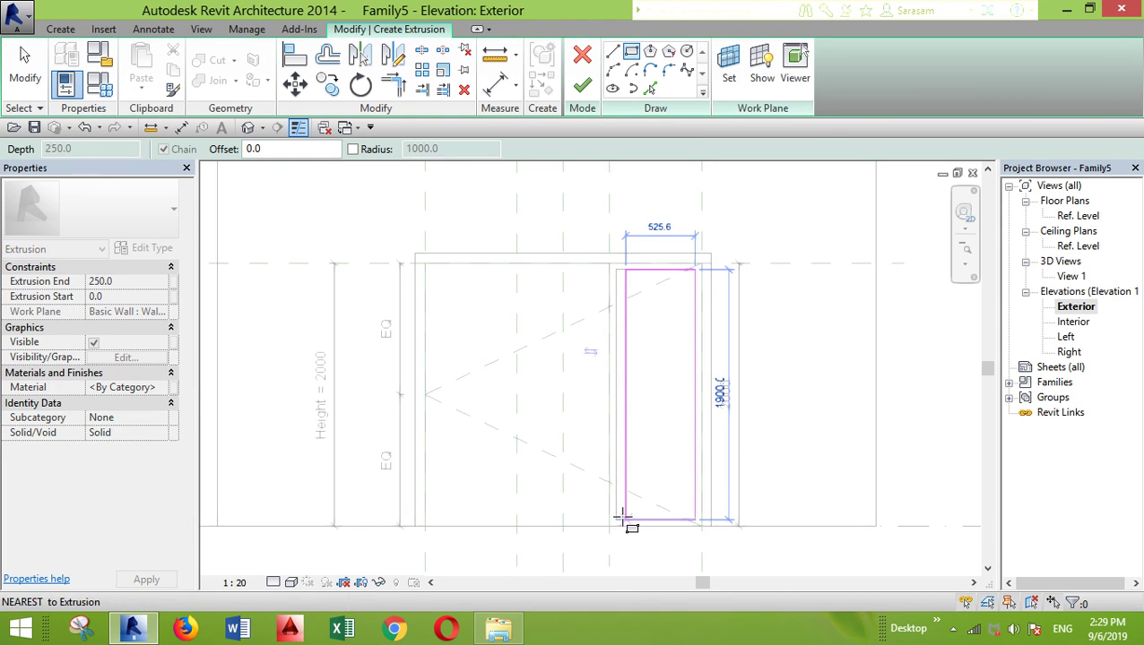
left_click(616, 520)
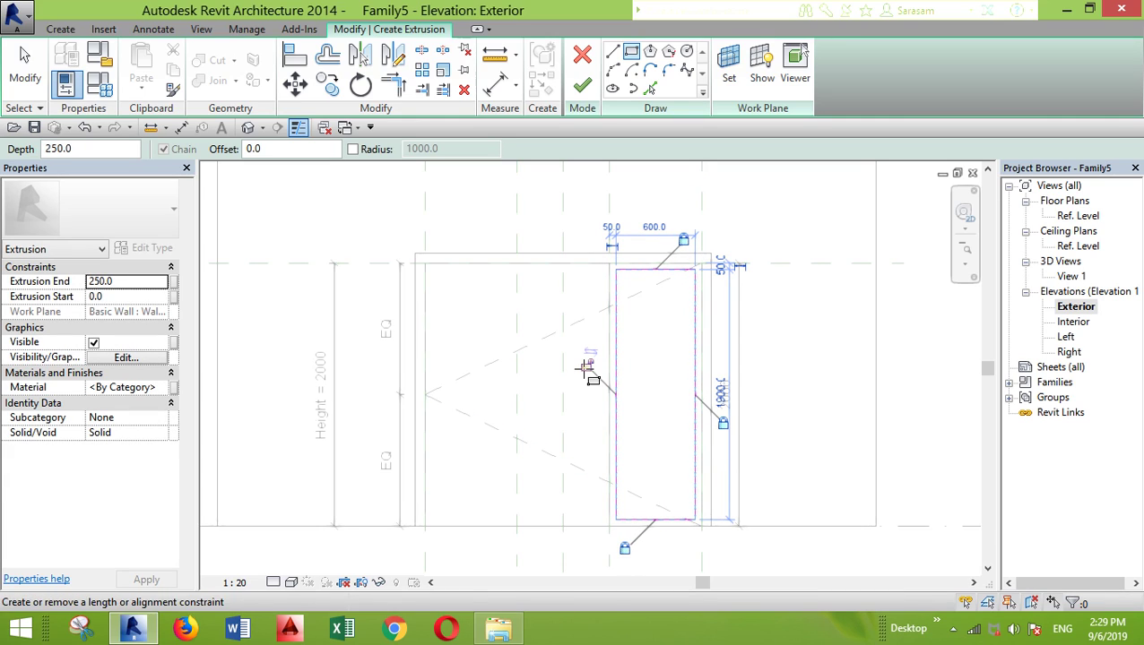
key("Escape")
Add an inner outline offset 20 inside the new rectangle and finish the extrusion as an inner frame
left_click(650, 88)
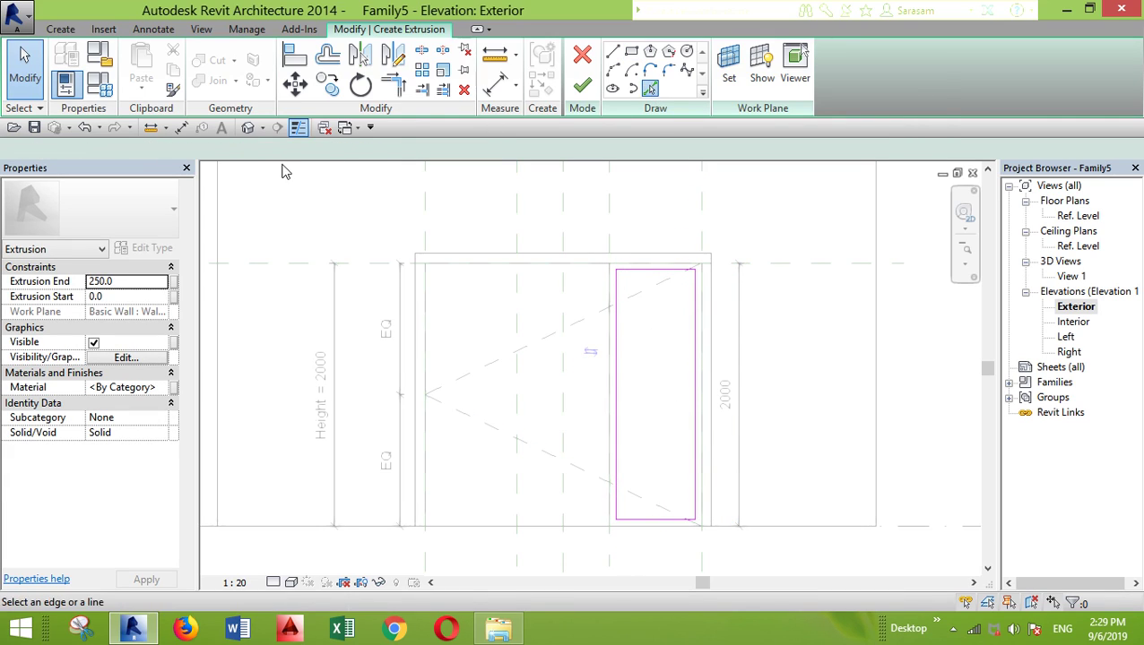
type("20")
key("Return")
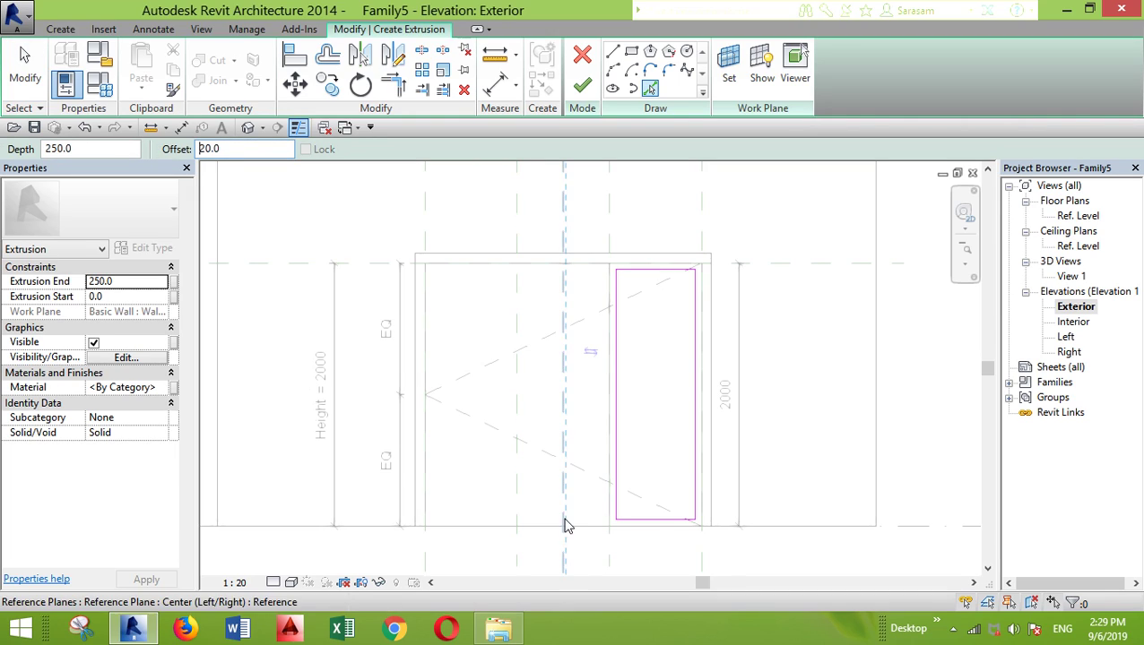
key("Tab")
left_click(645, 512)
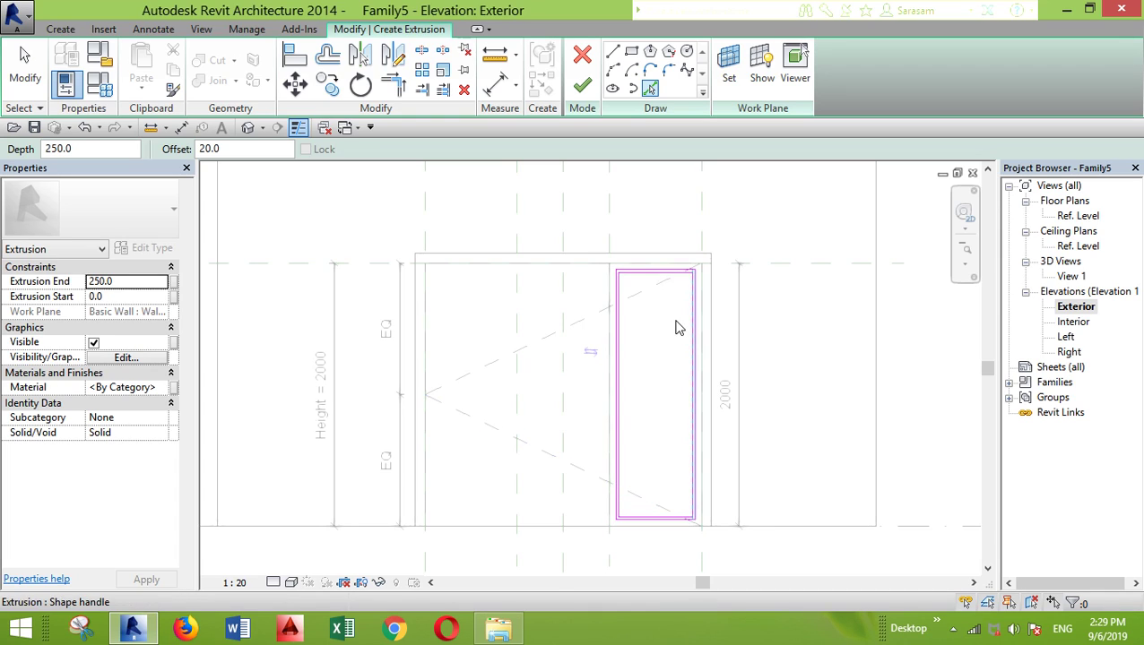
left_click(590, 93)
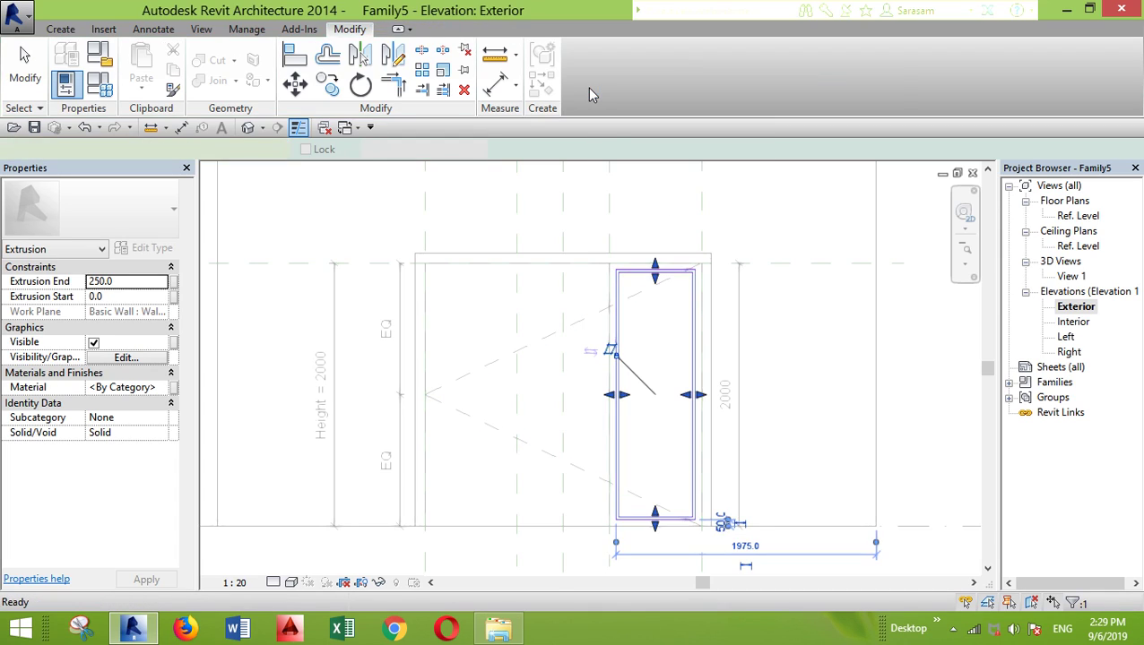
Open the Ref. Level floor plan and set the inner frame's extrusion end to 50
double_click(1078, 215)
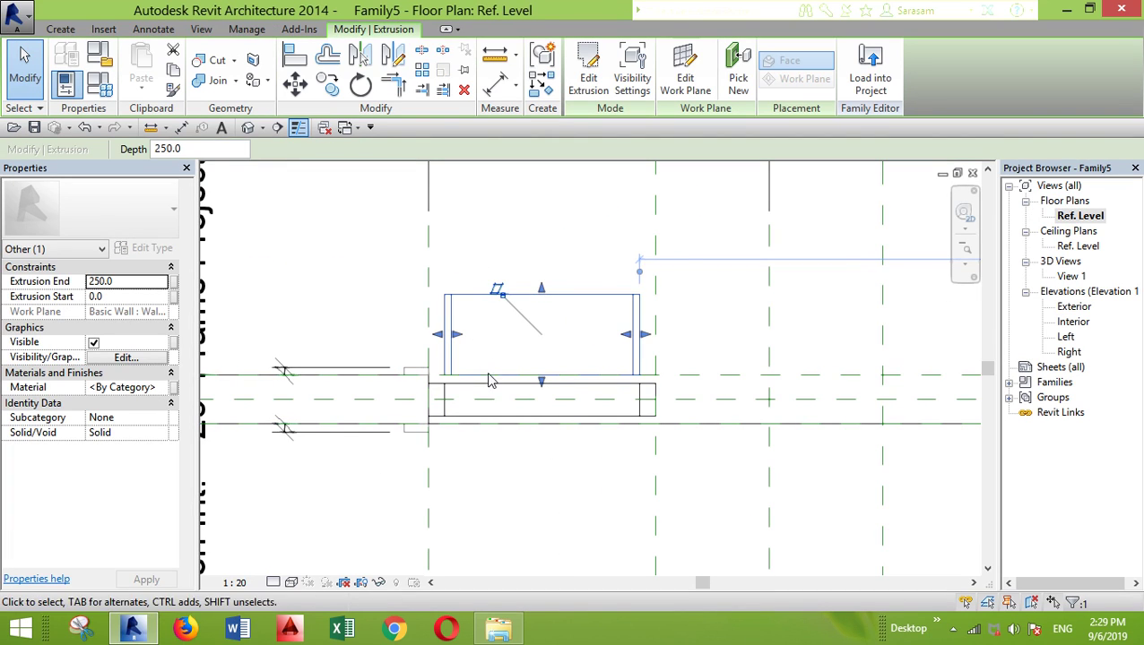
scroll(489, 380, "up", 3)
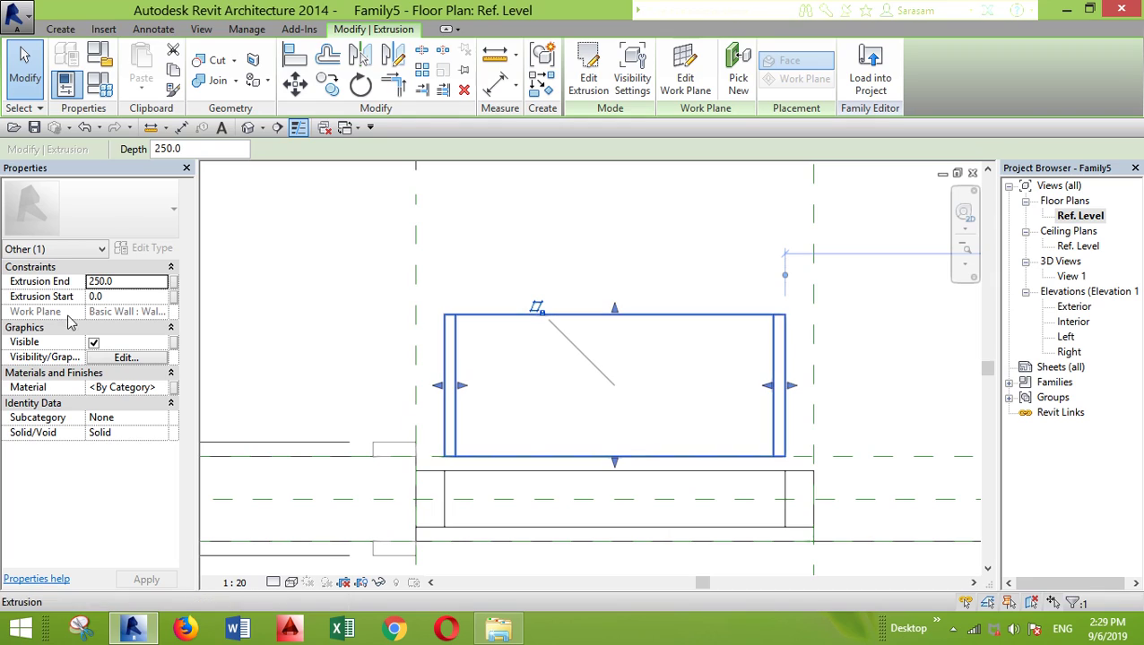
left_click(122, 282)
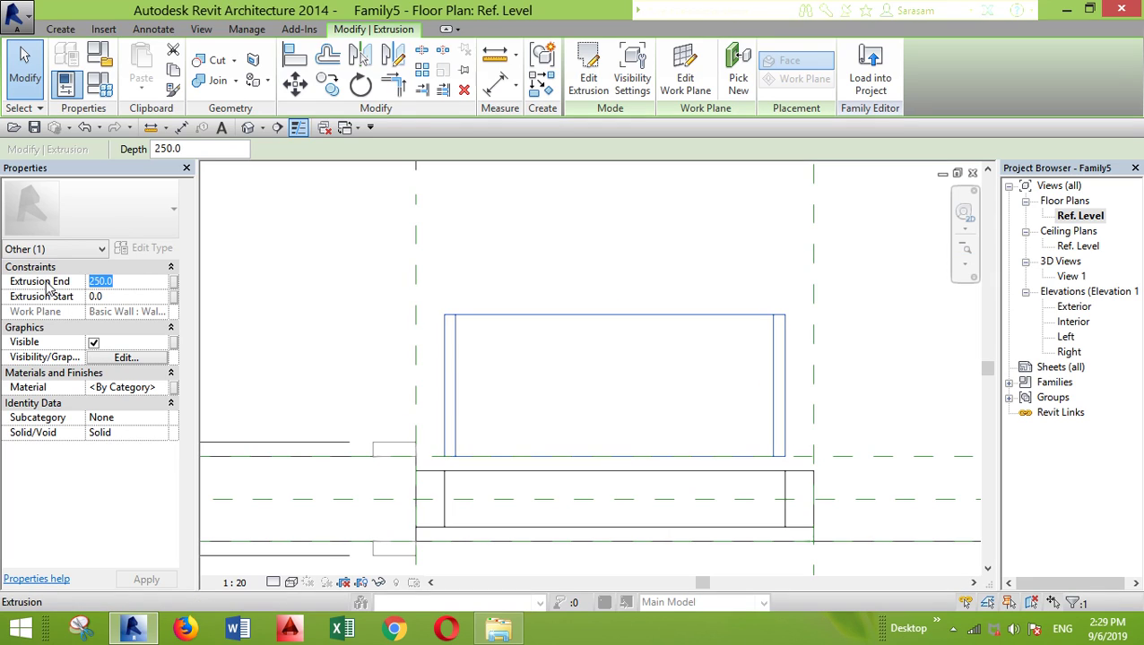
type("50")
left_click(539, 408)
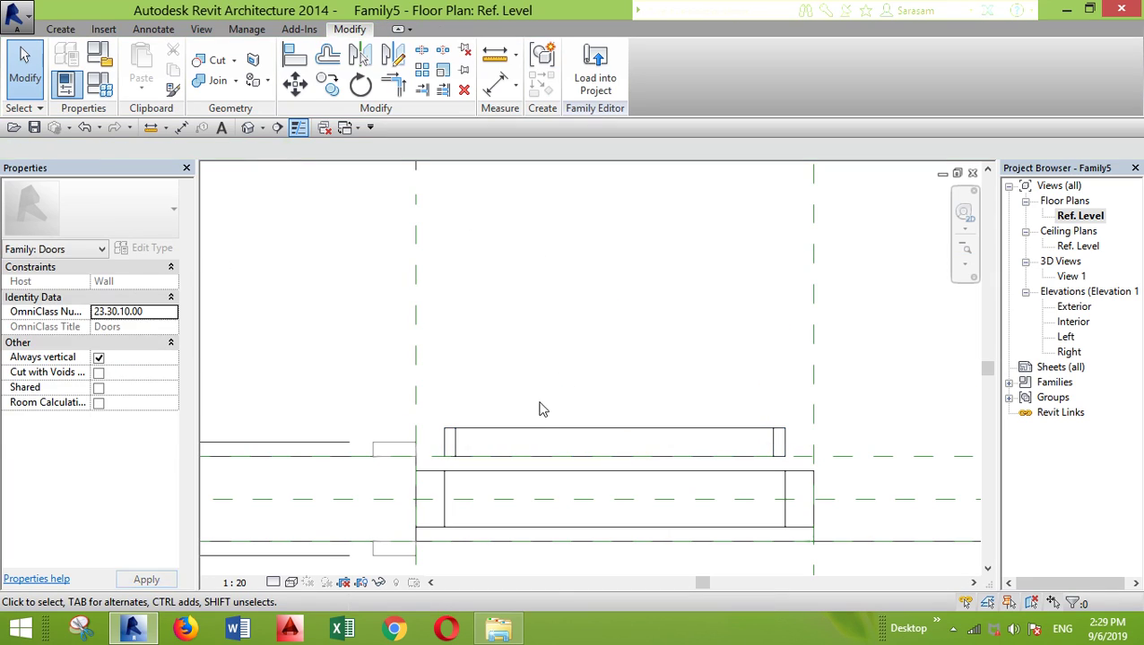
Move the inner frame from the midpoint of its end to the wall's centre line, inside the outer frame
left_click(539, 431)
left_click(295, 83)
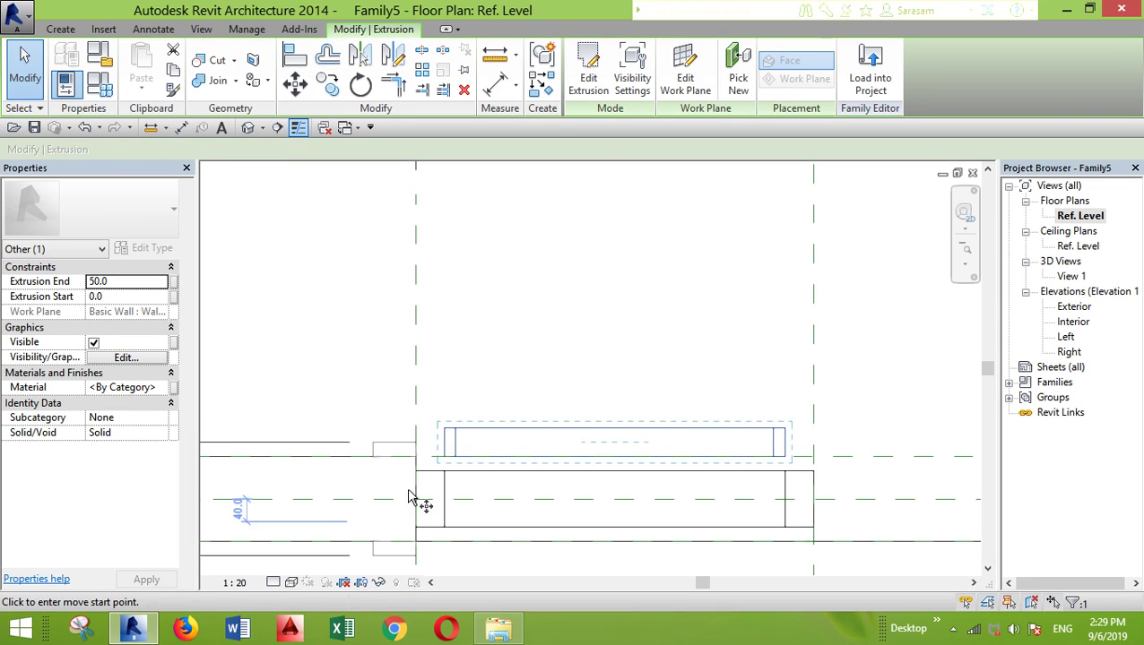
left_click(442, 444)
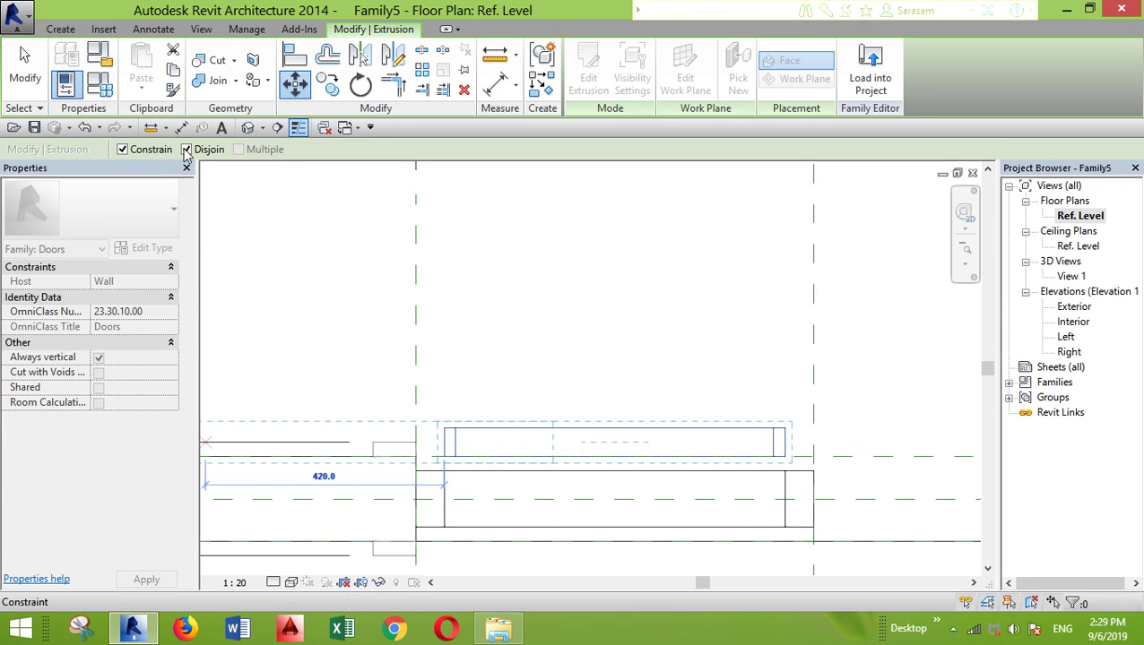
left_click(442, 499)
left_click(669, 383)
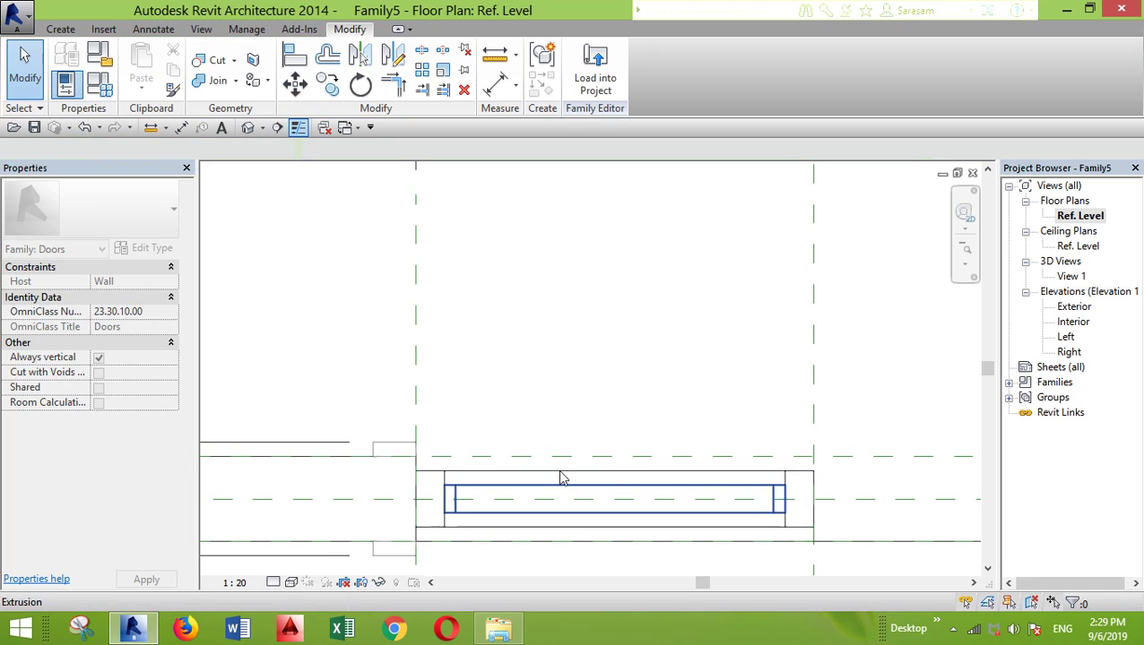
Align both ends of the inner frame with the inner edges of the outer panel frame
left_click(549, 491)
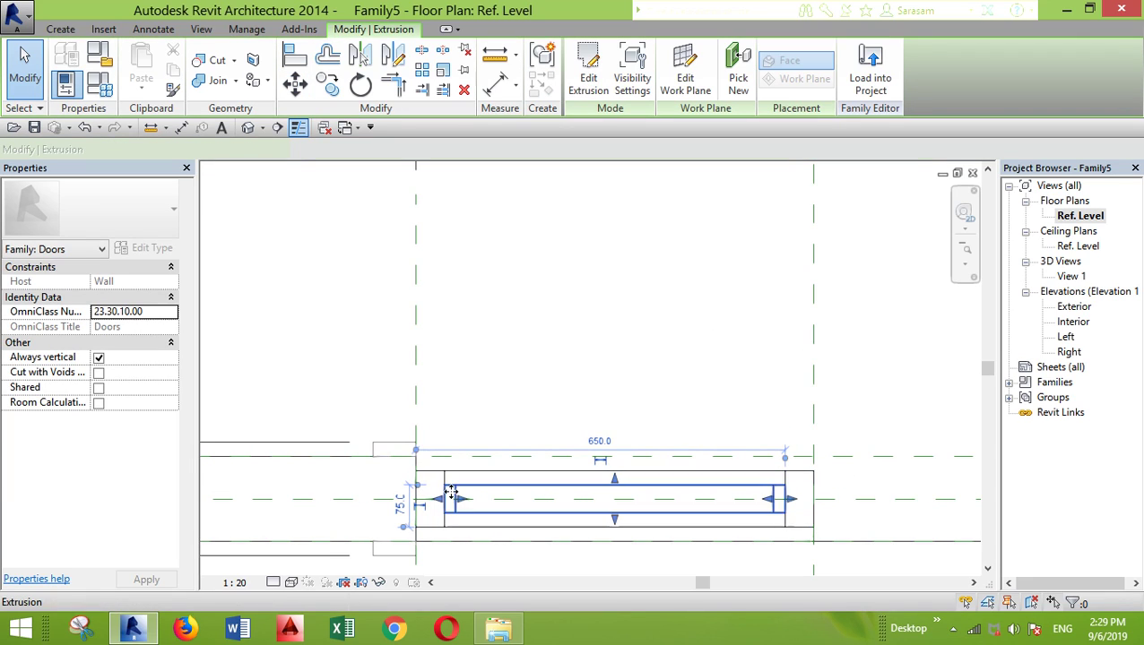
left_click_drag(441, 505, 443, 505)
left_click_drag(796, 508, 783, 509)
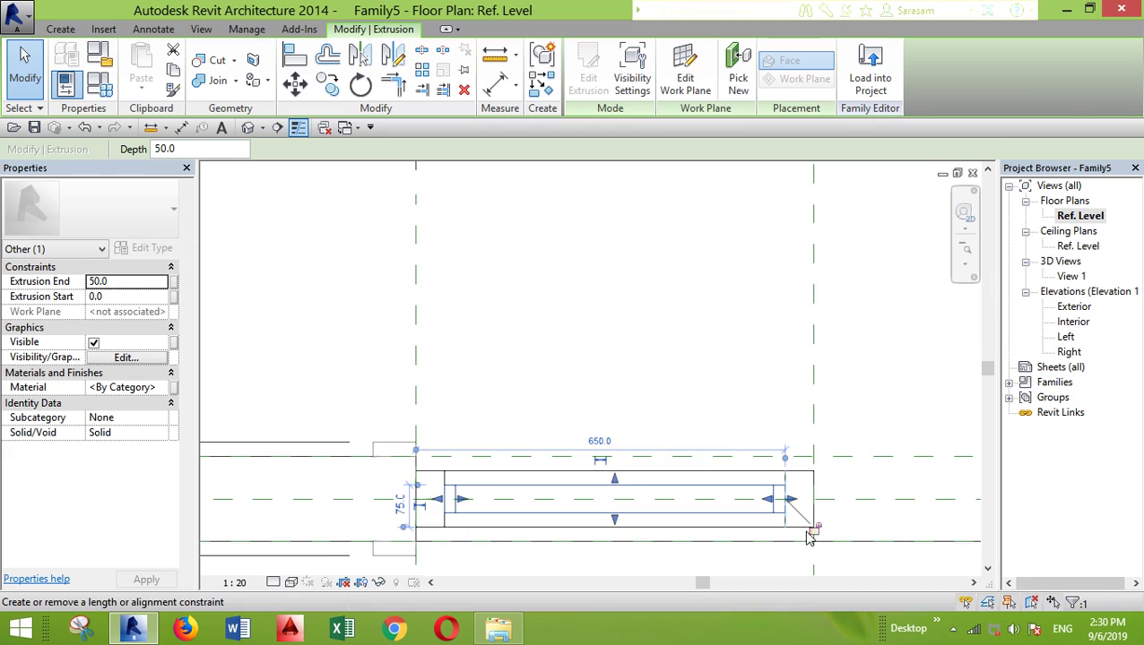
left_click(676, 352)
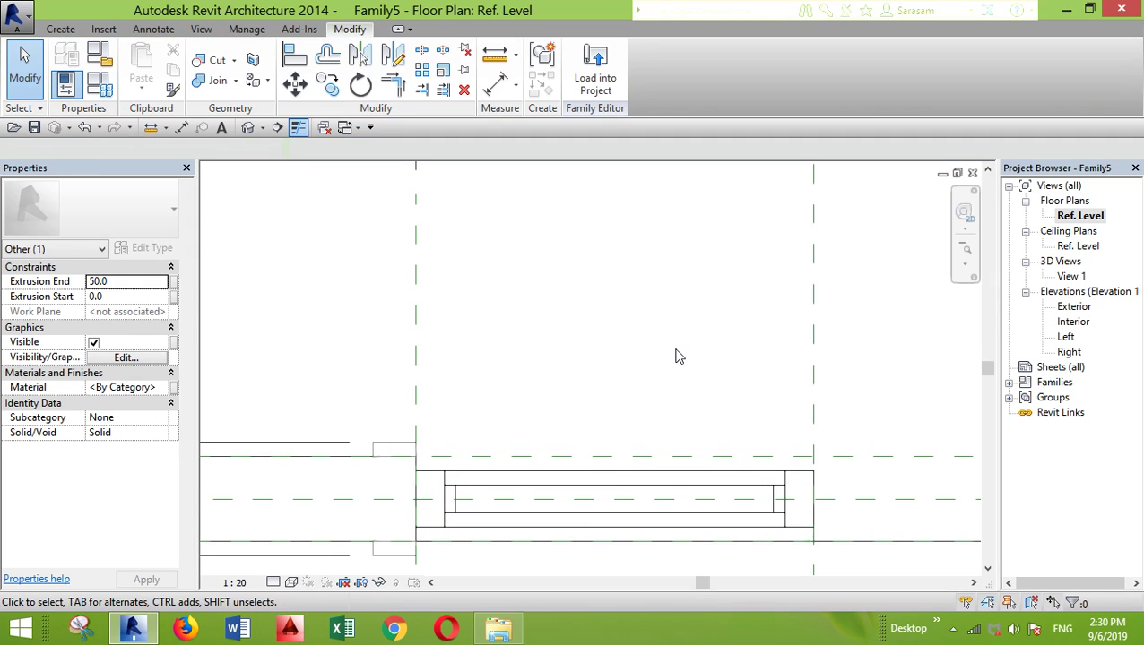
Try moving the top line of the inner frame's extrusion sketch in the Exterior elevation, undo the move and finish the sketch
left_click(710, 489)
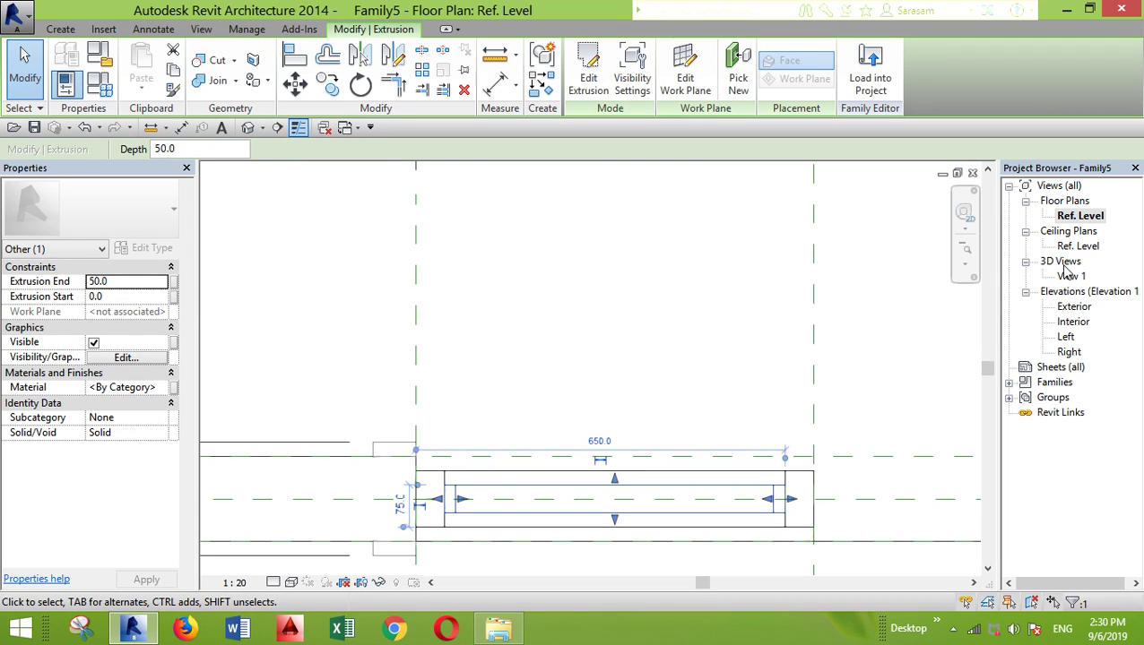
double_click(1075, 307)
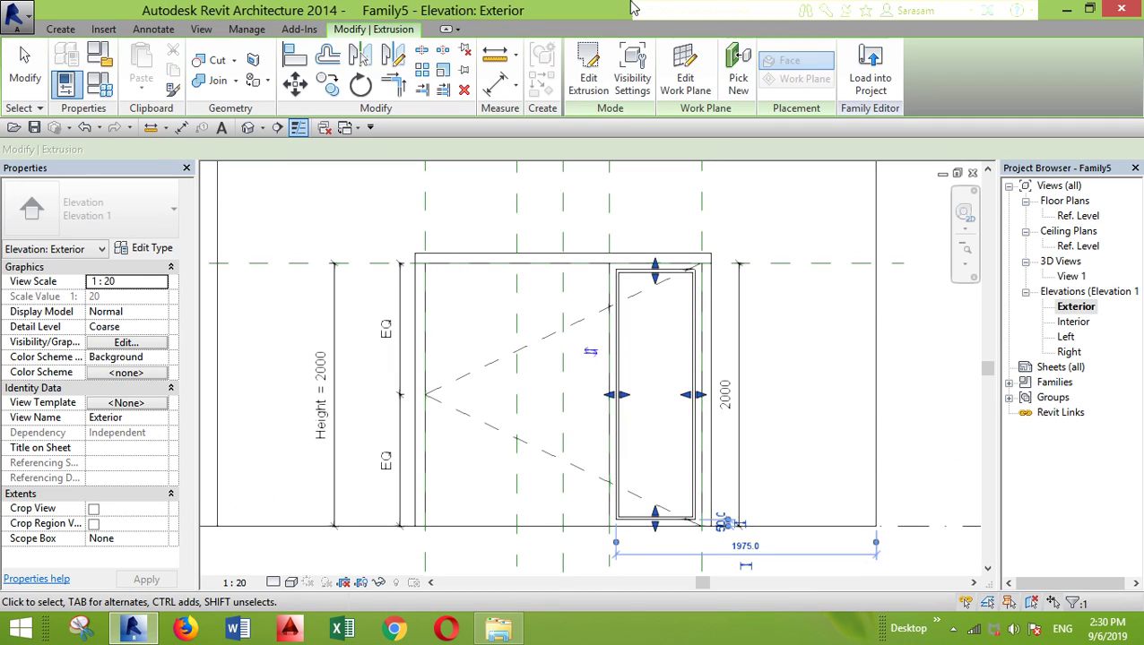
left_click(588, 72)
left_click(662, 271)
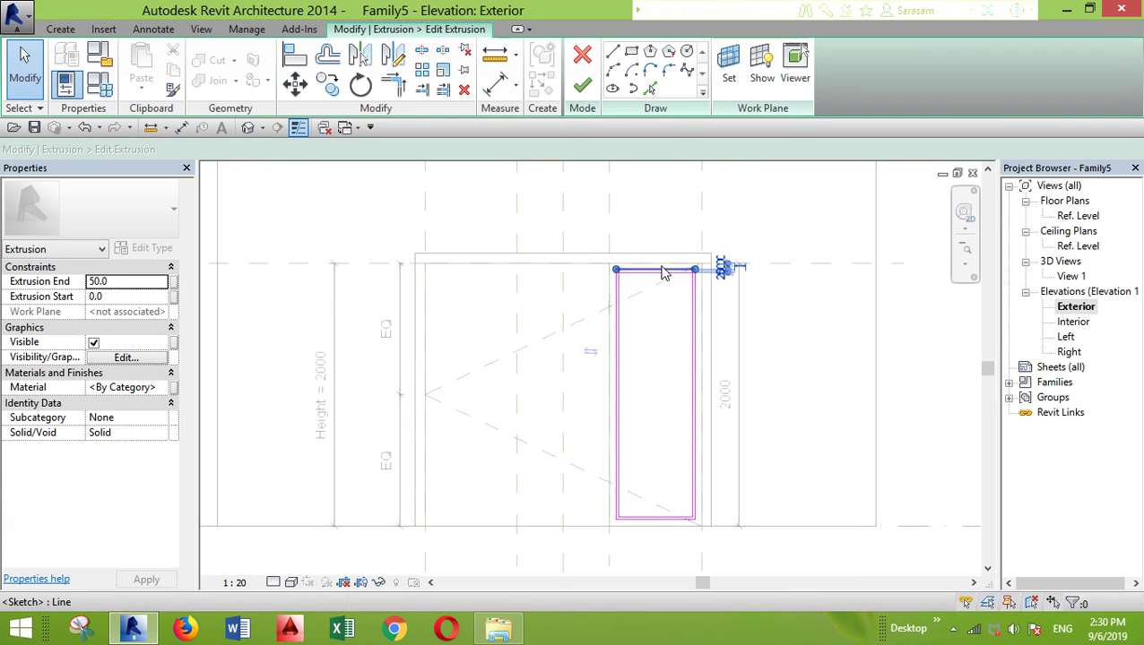
mouse_move(662, 271)
left_mouse_down()
mouse_move(681, 242)
mouse_move(679, 279)
left_mouse_up()
scroll(641, 265, "up", 5)
key("ctrl+z")
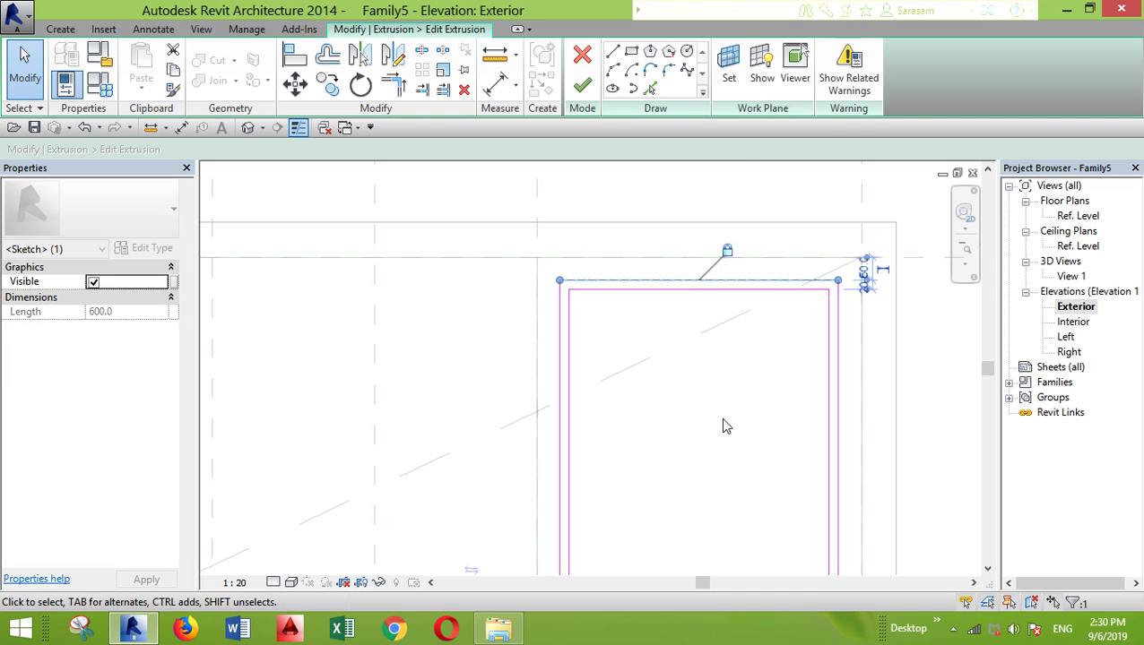
left_click(728, 427)
left_click(583, 85)
scroll(649, 285, "down", 4)
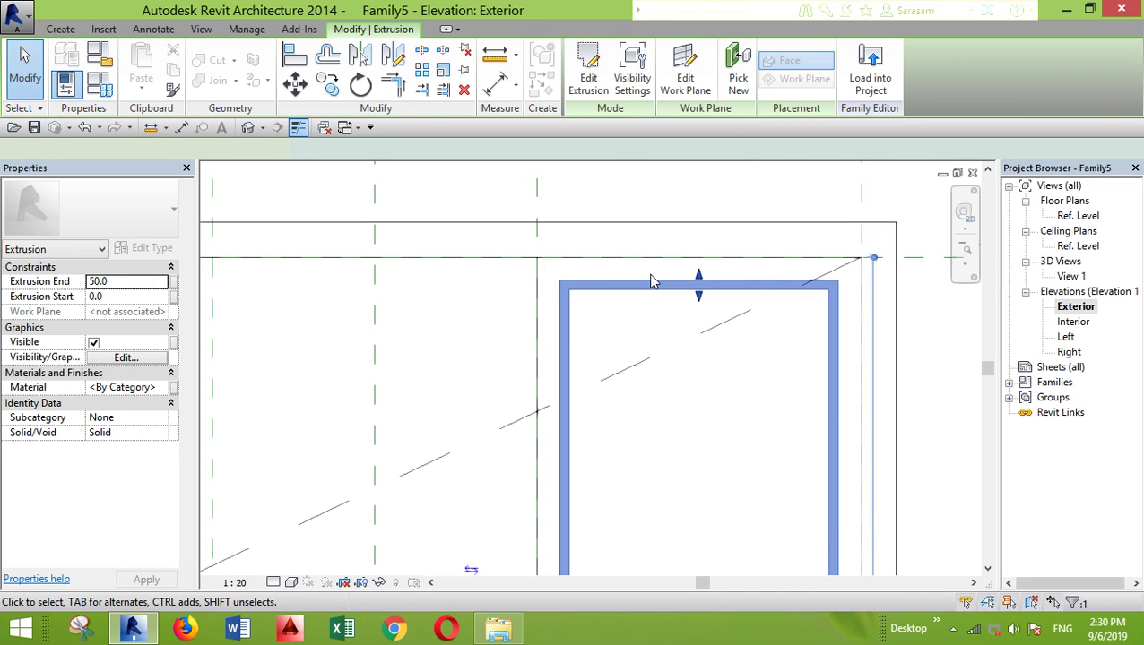
left_click(631, 359)
scroll(720, 419, "down", 2)
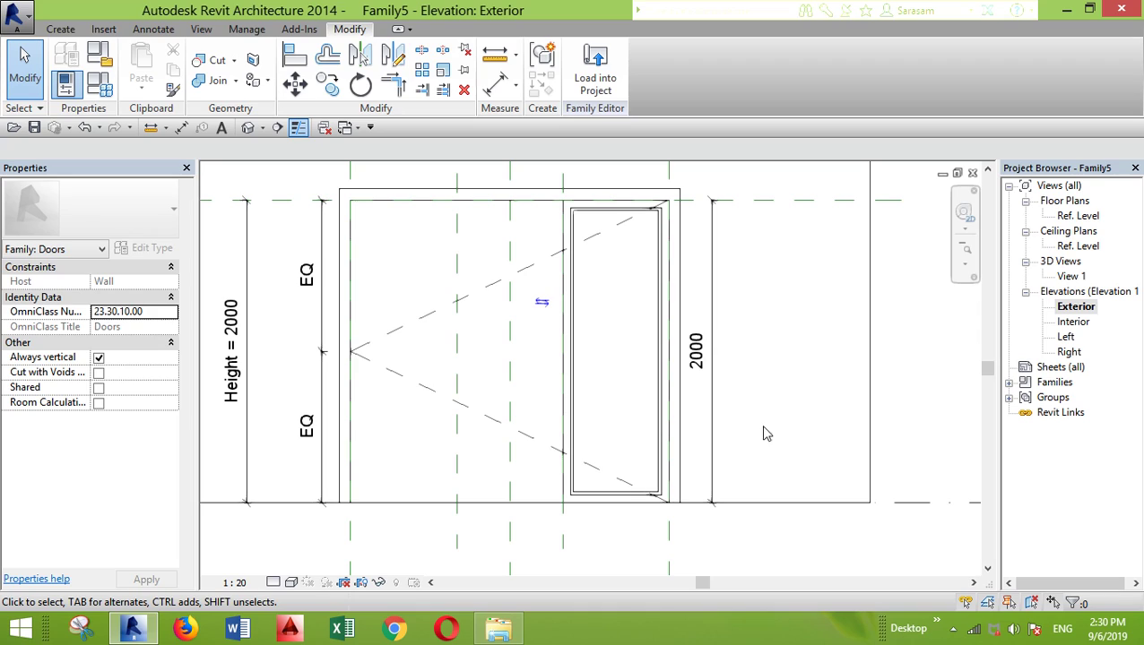
double_click(1074, 217)
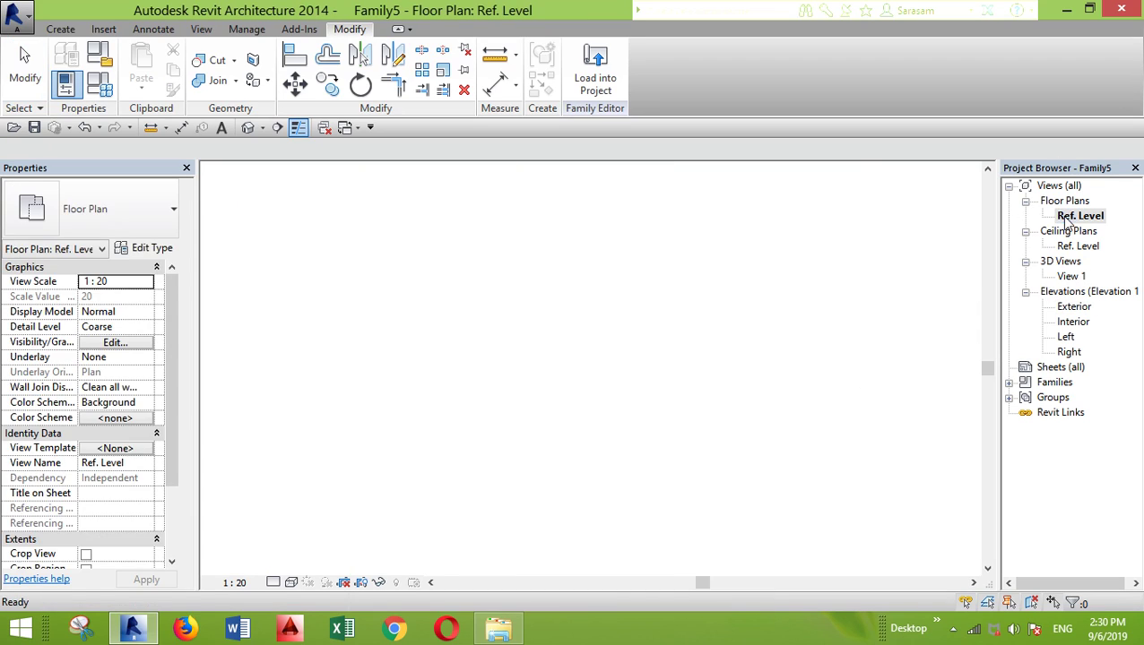
scroll(705, 462, "up", 2)
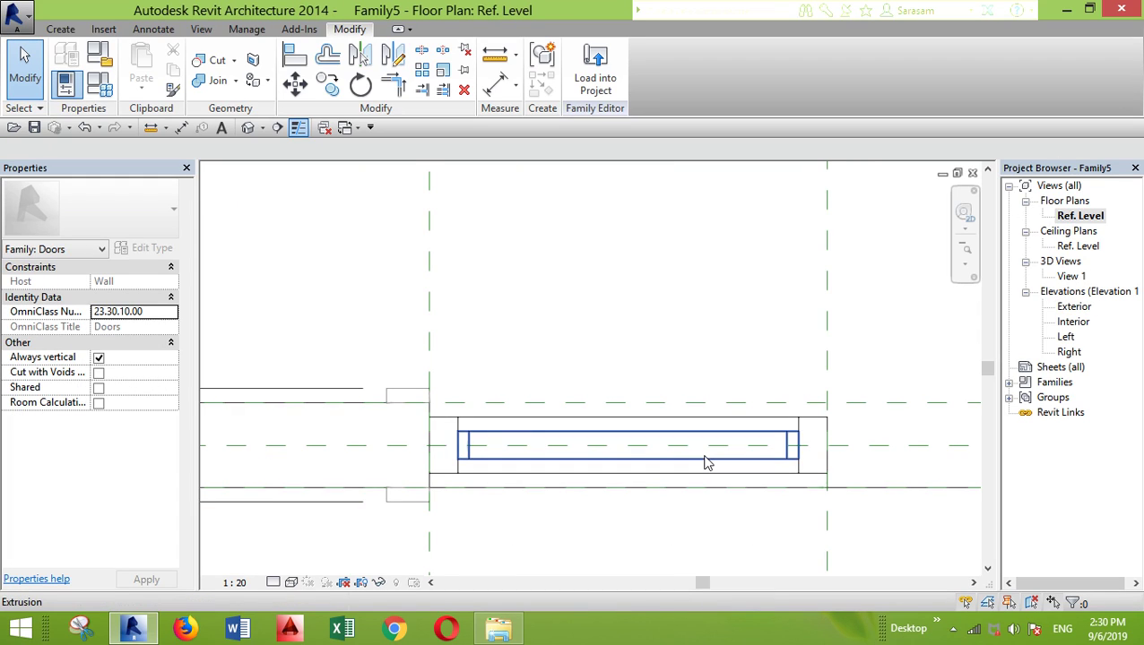
right_click(782, 475)
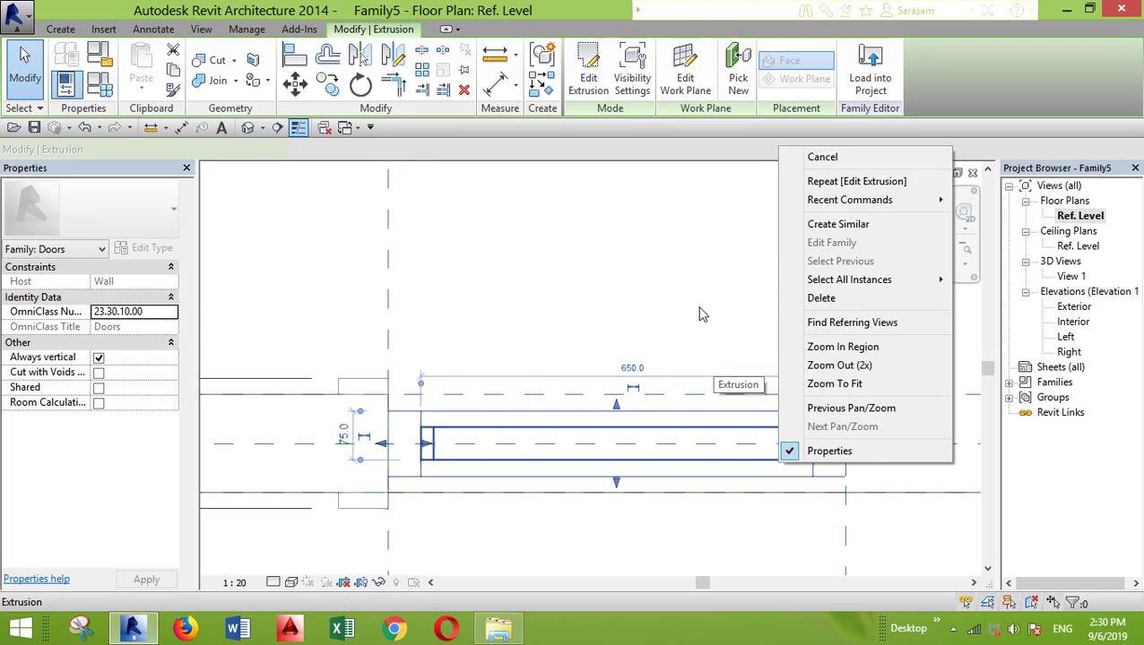
key("Escape")
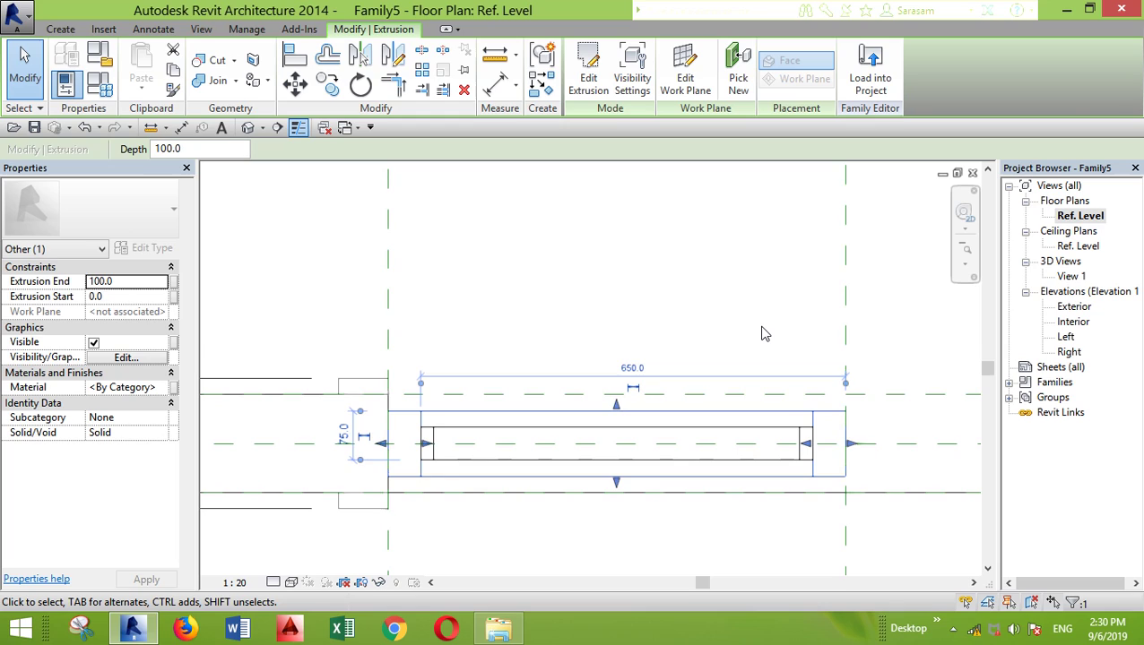
left_click(762, 334)
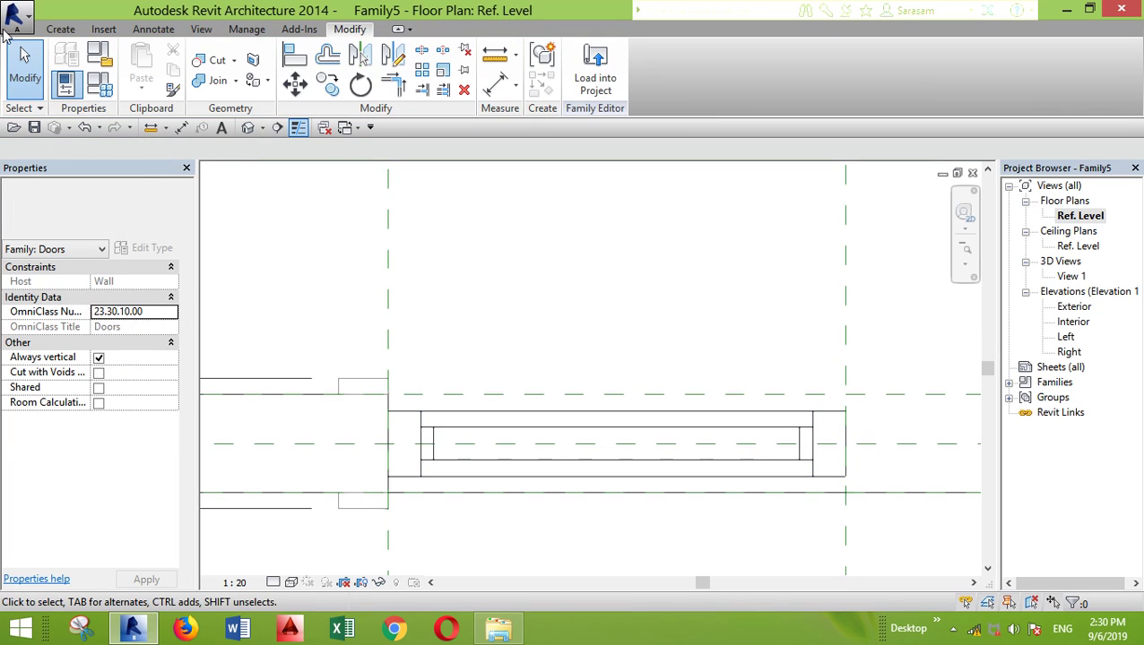
In the Exterior elevation, sketch a rectangle locked to the inner frame's inside edges and finish it as a 20-deep glass extrusion
left_click(60, 29)
double_click(1074, 307)
left_click(144, 63)
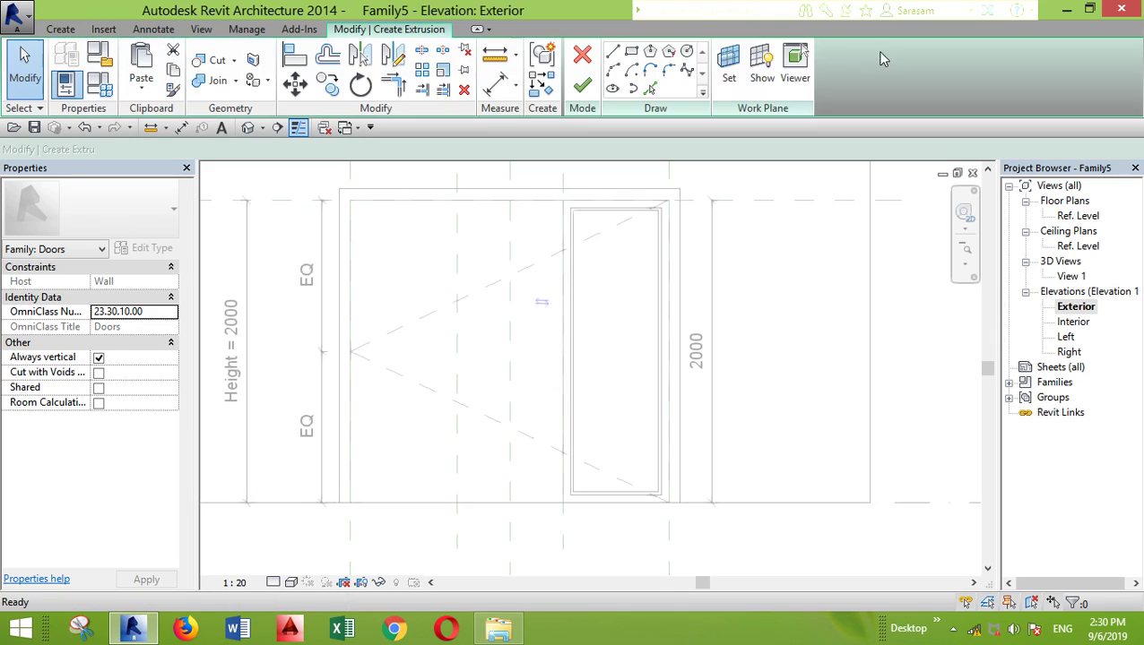
left_click(632, 54)
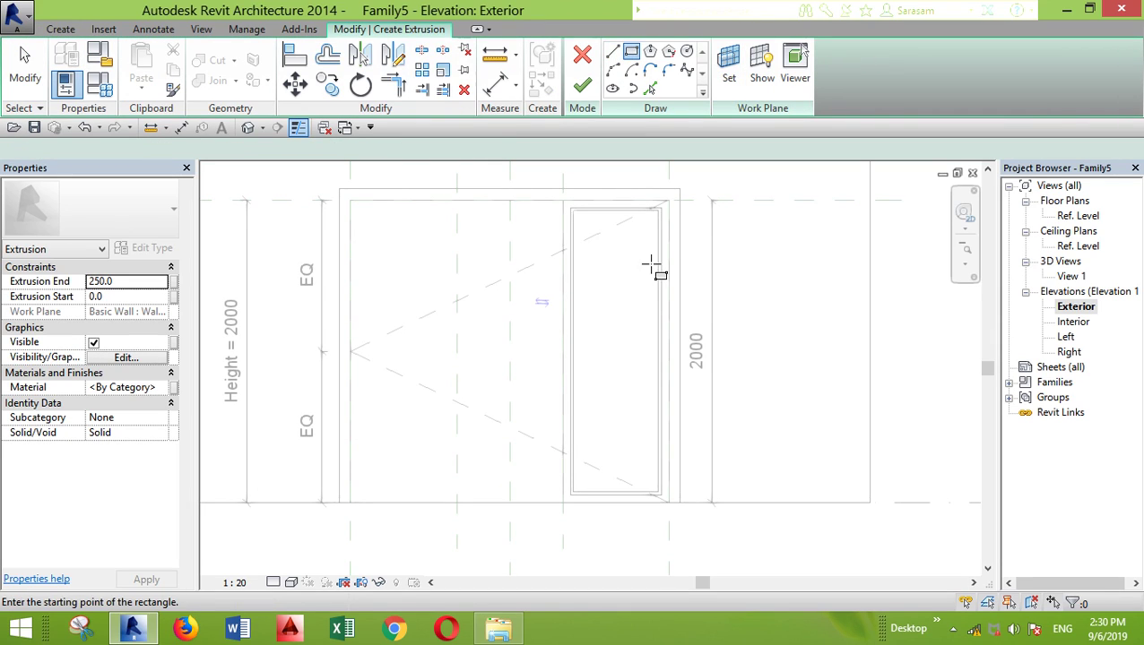
left_click(659, 211)
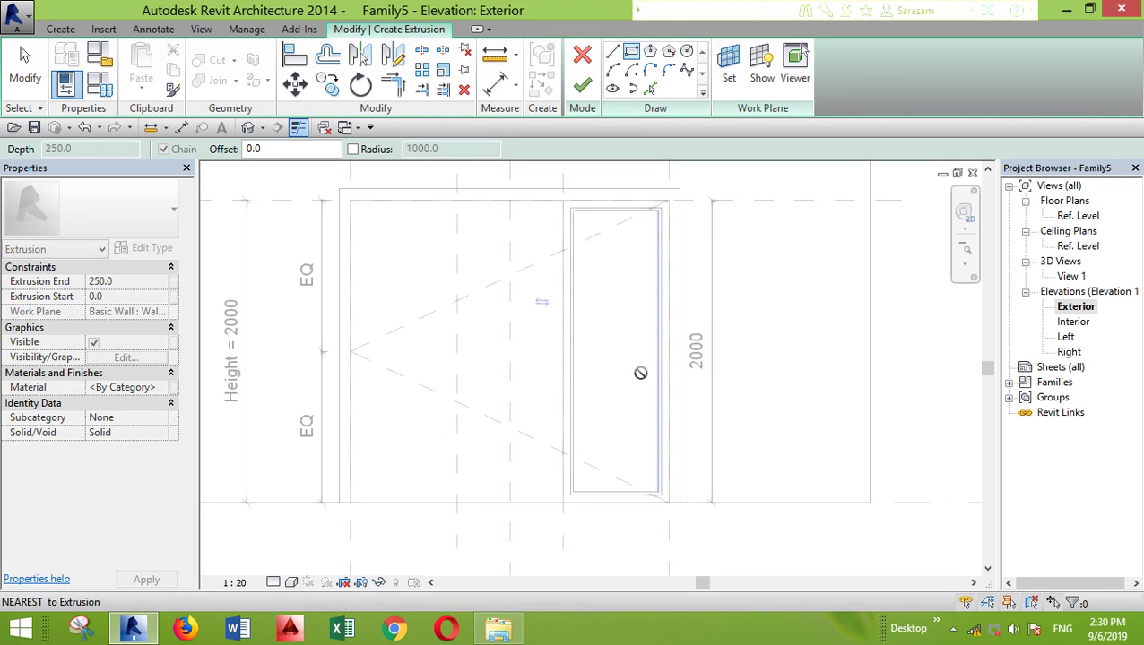
left_click(572, 493)
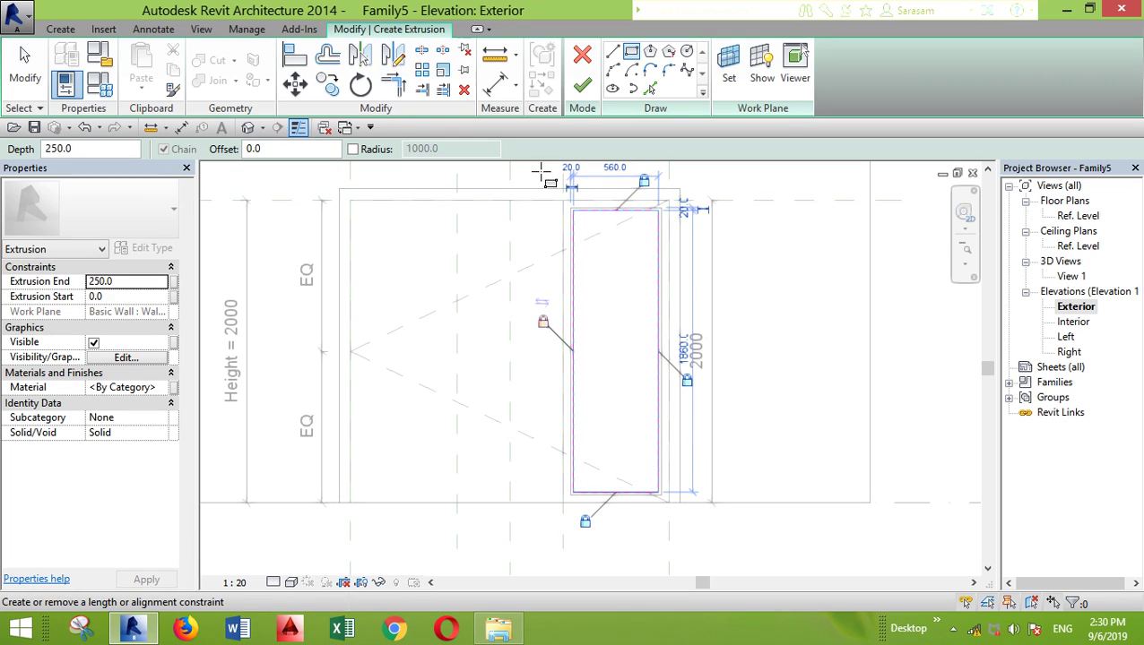
left_click(582, 85)
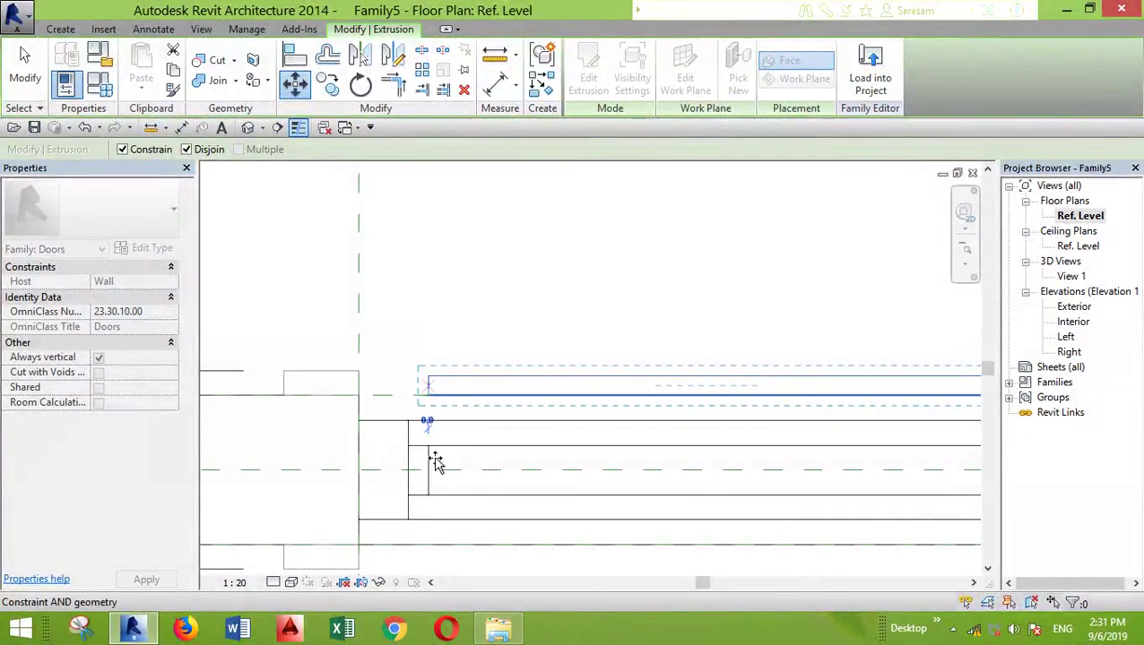
Move the glass extrusion in plan from the midpoint of its end to the wall's centre line inside the inner frame
left_click(469, 385)
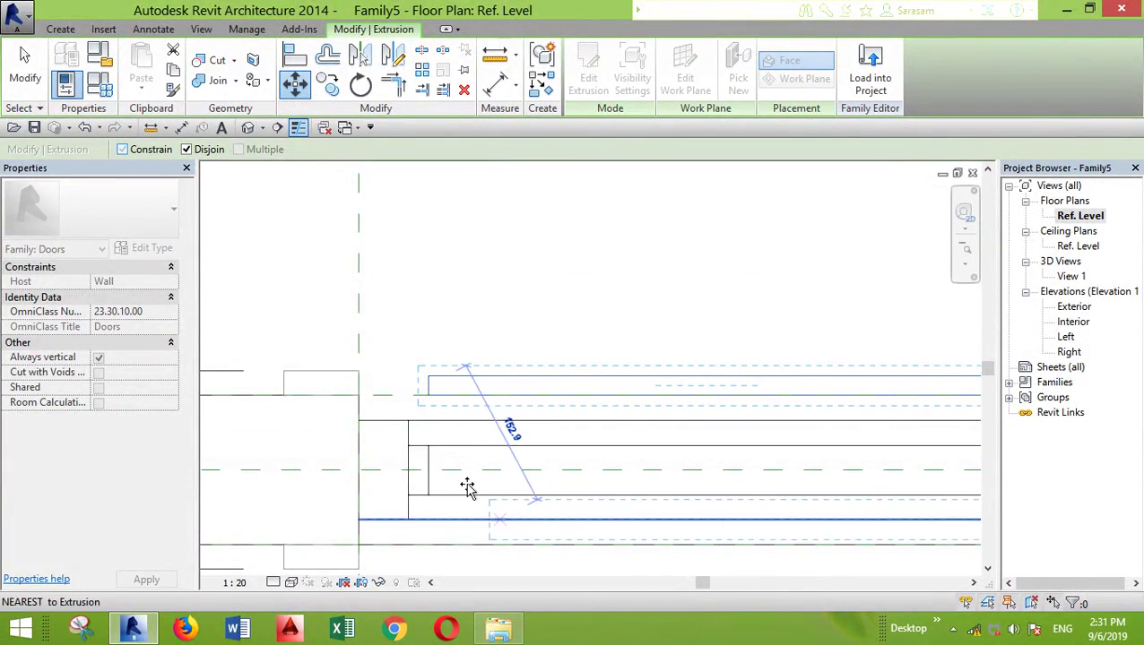
left_click(427, 482)
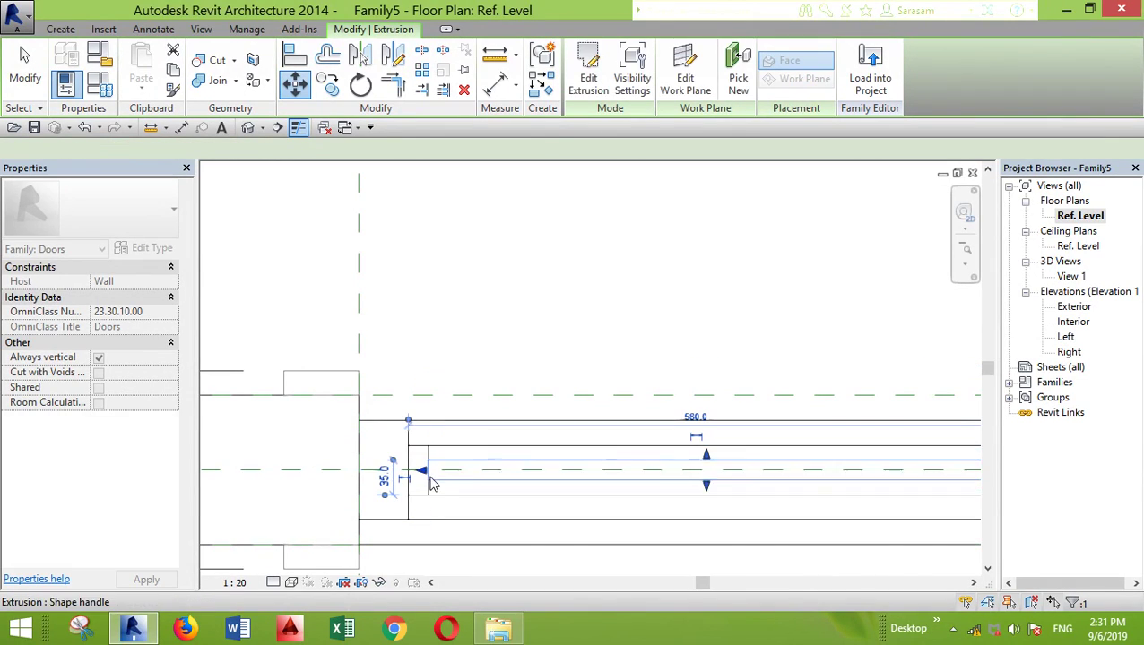
scroll(533, 500, "down", 2)
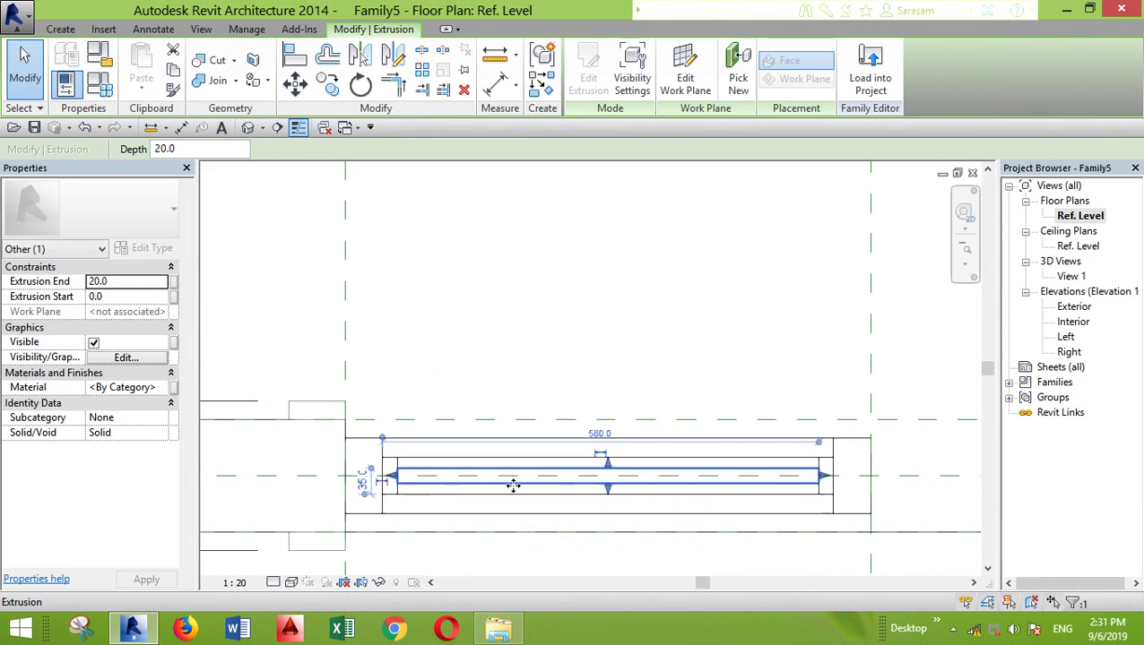
Open the glass extrusion's sketch in the Exterior elevation, examine the alignment lock on its top line and finish the sketch
double_click(1074, 307)
left_click(588, 72)
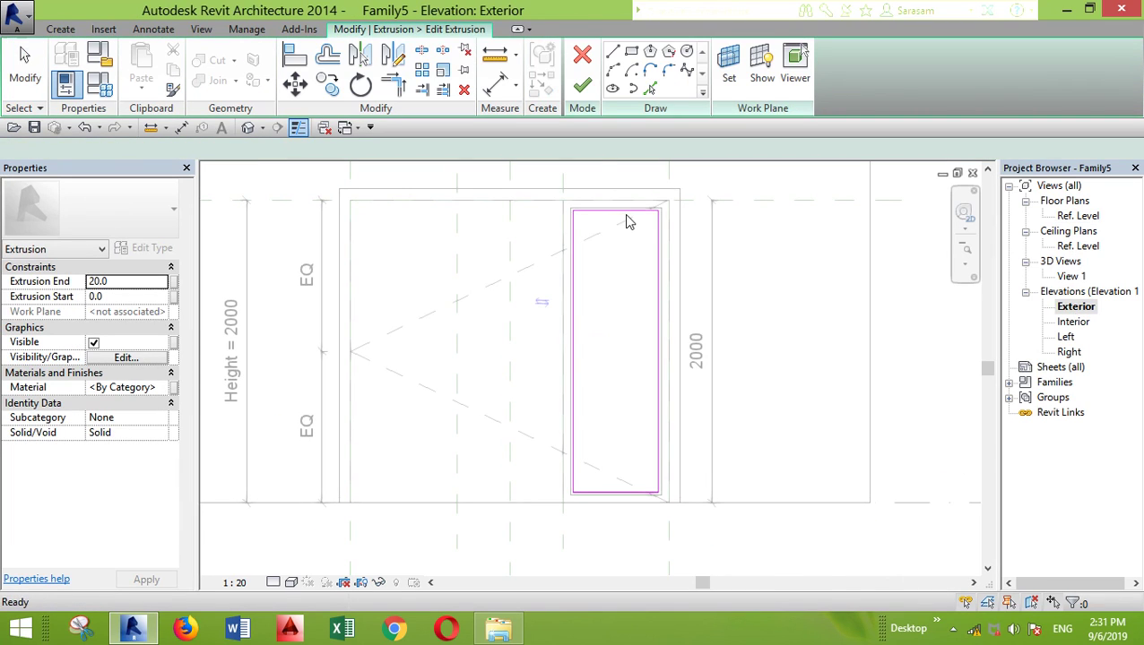
mouse_move(620, 212)
left_mouse_down()
mouse_move(626, 306)
mouse_move(613, 215)
mouse_move(620, 237)
mouse_move(617, 224)
left_mouse_up()
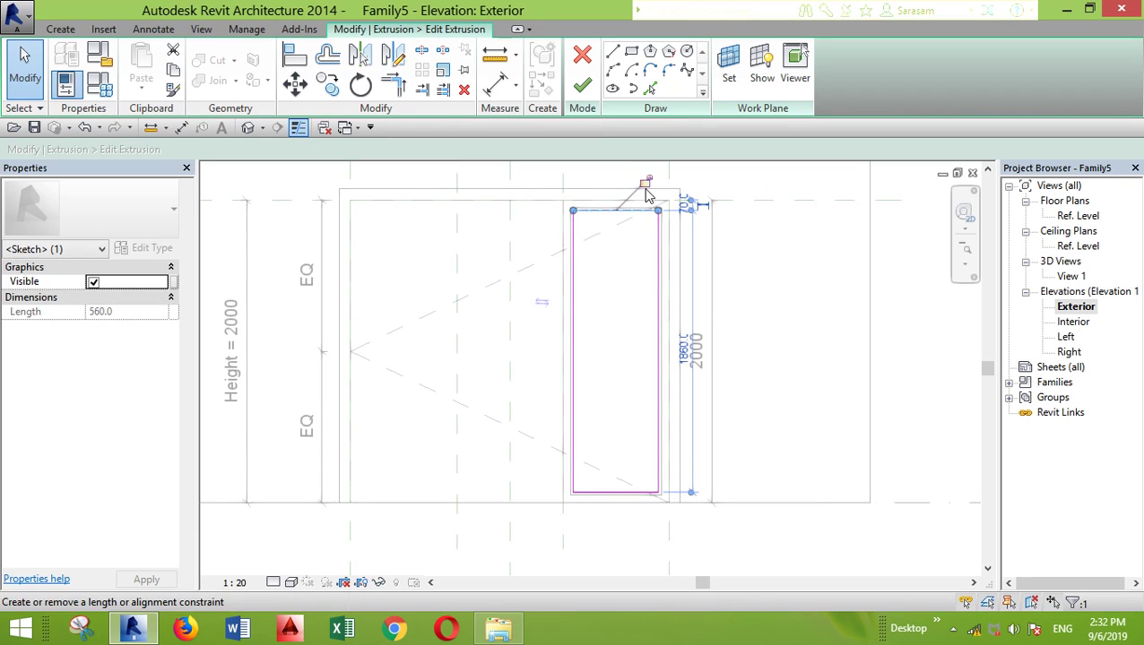
left_click(853, 405)
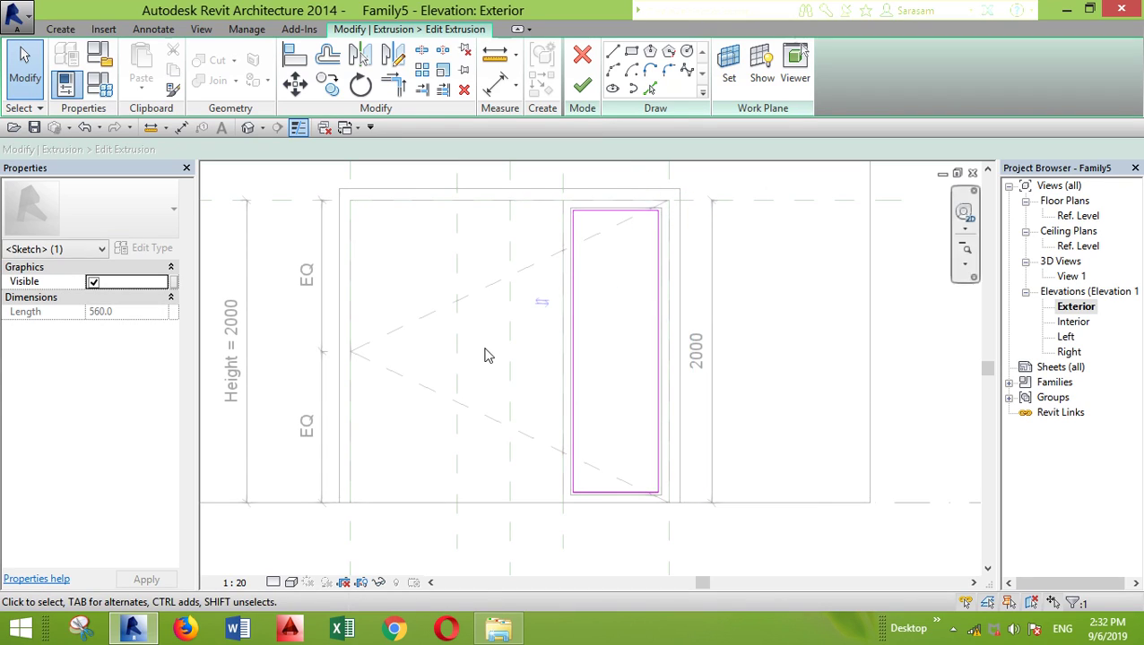
left_click(582, 85)
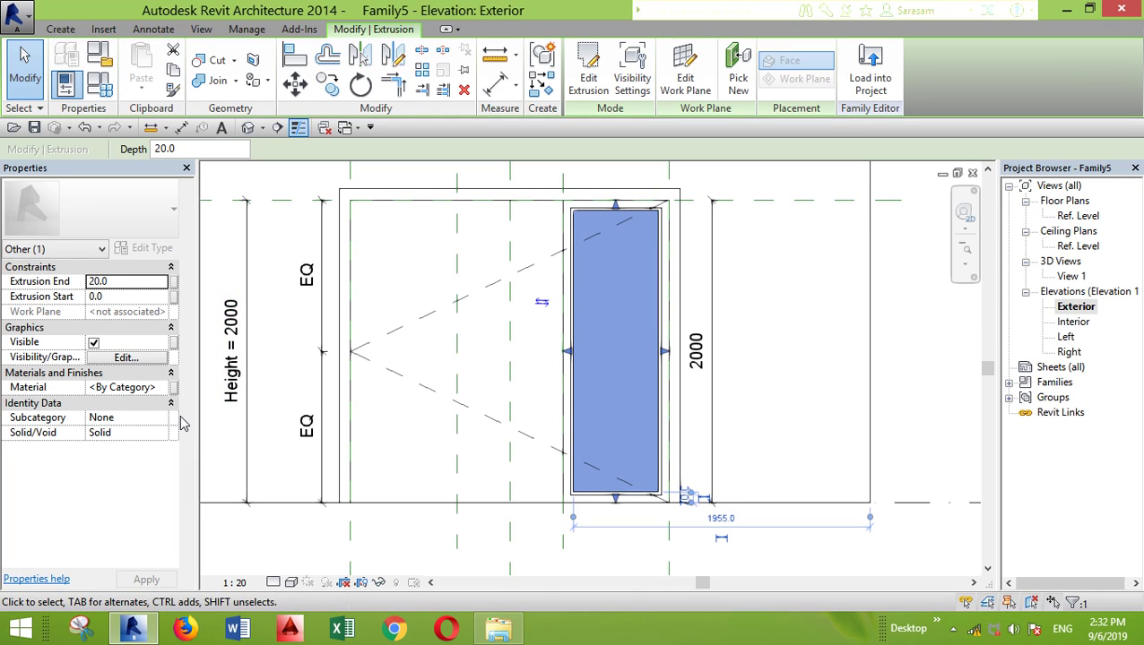
Associate the glass extrusion's material with a new instance family parameter named Glass Panel under Materials and Finishes
left_click(173, 387)
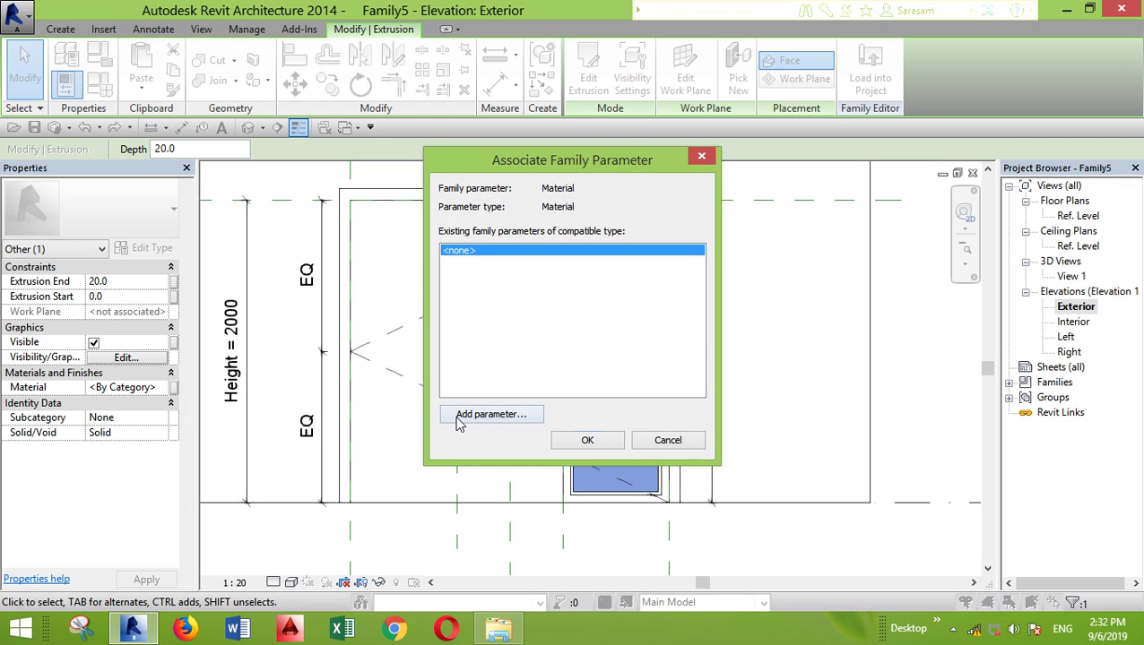
left_click(492, 413)
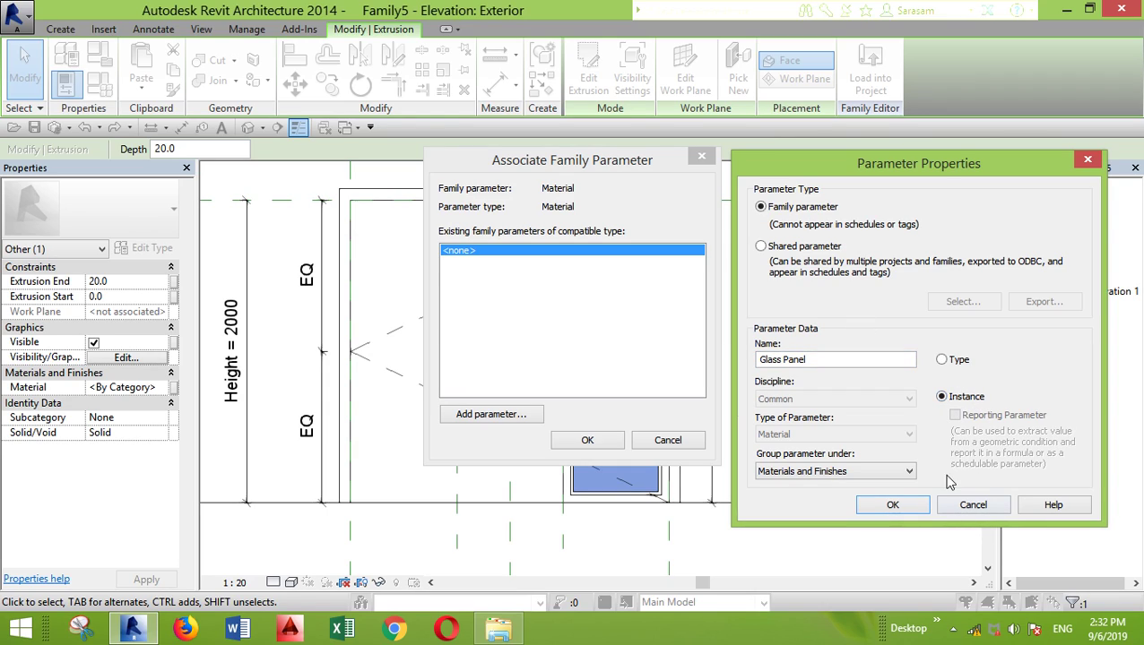
left_click(887, 505)
left_click(590, 439)
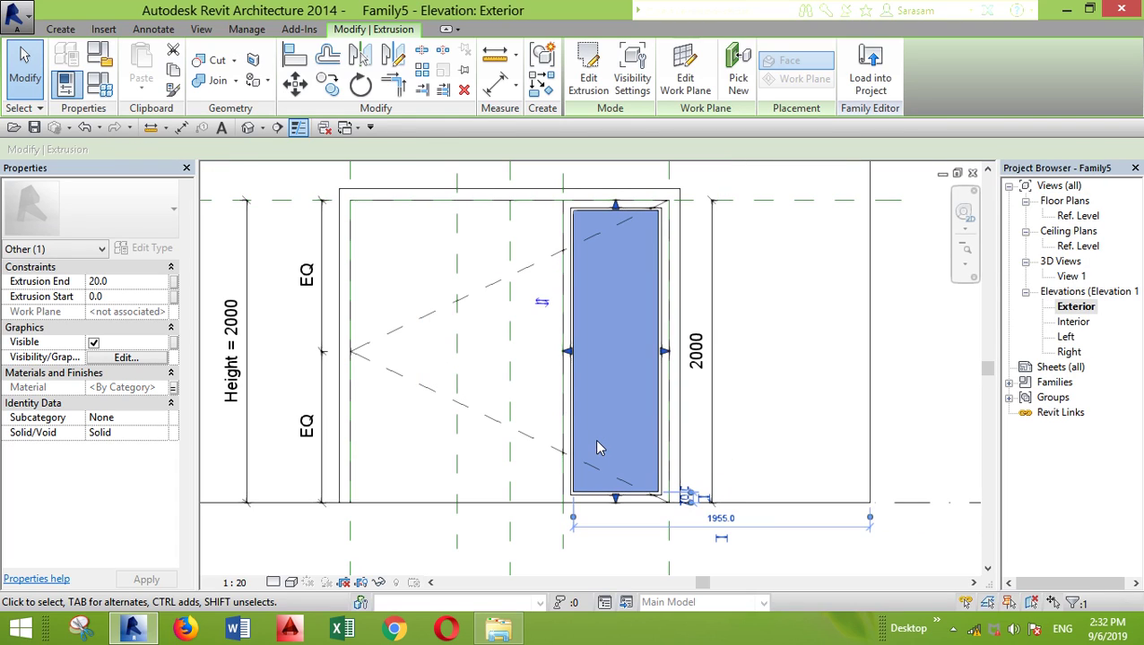
left_click(778, 321)
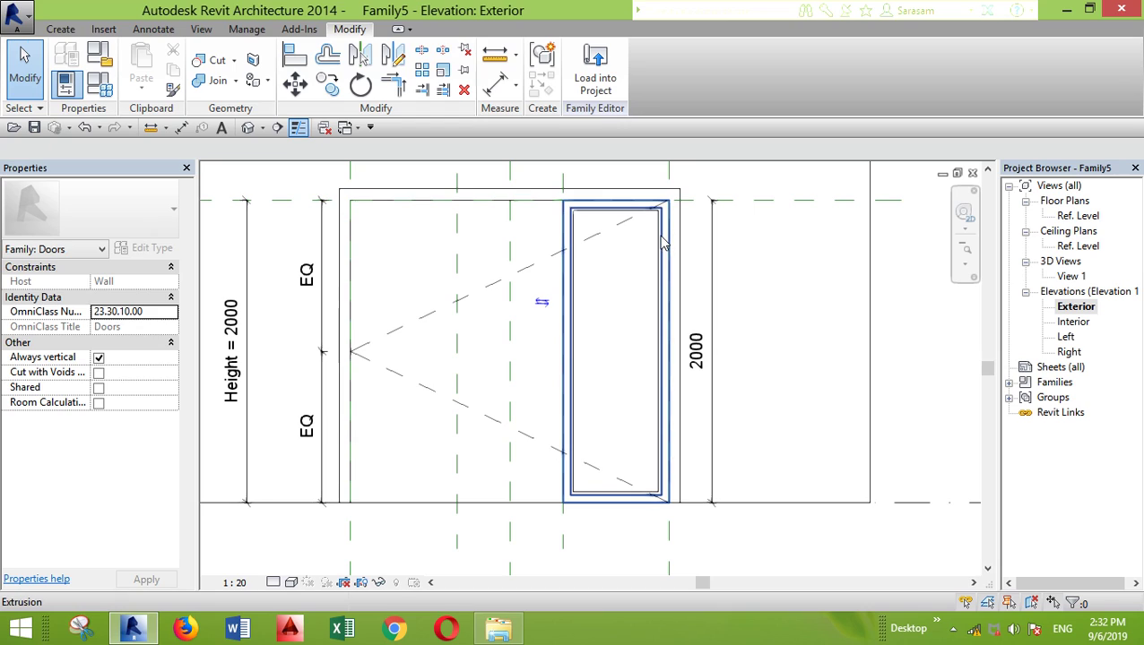
Associate the material of the panel's outer and inner frames with a new instance family parameter named Frame under Materials and Finishes
scroll(612, 154, "up", 2)
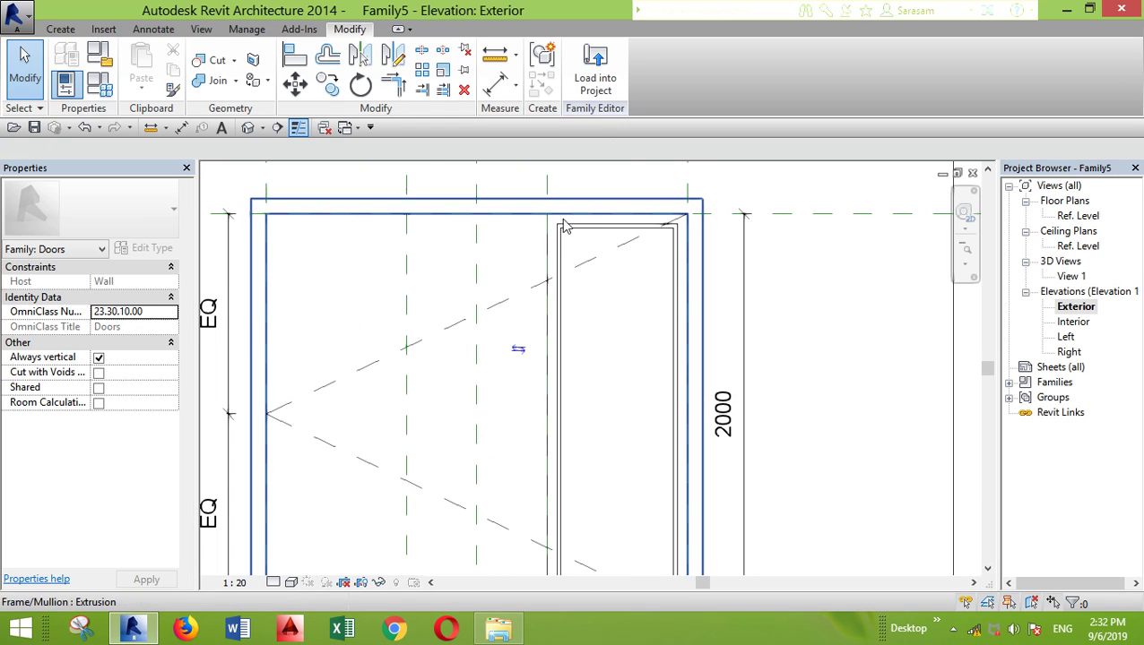
left_click(555, 237)
scroll(644, 256, "up", 1)
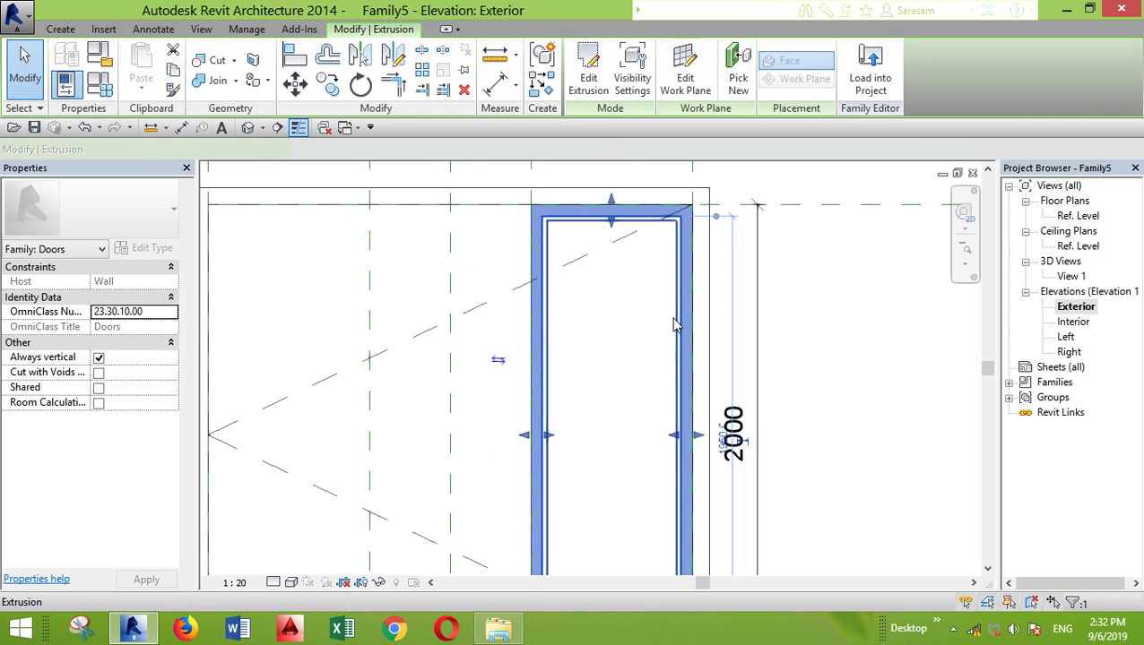
left_click(229, 275, "ctrl")
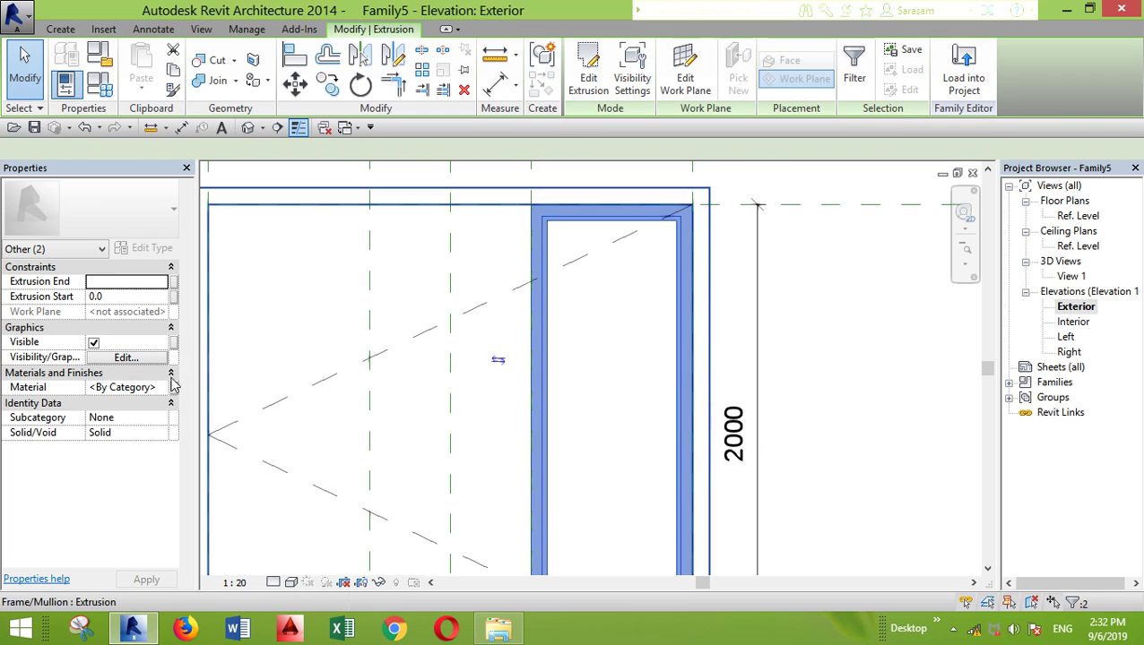
left_click(174, 387)
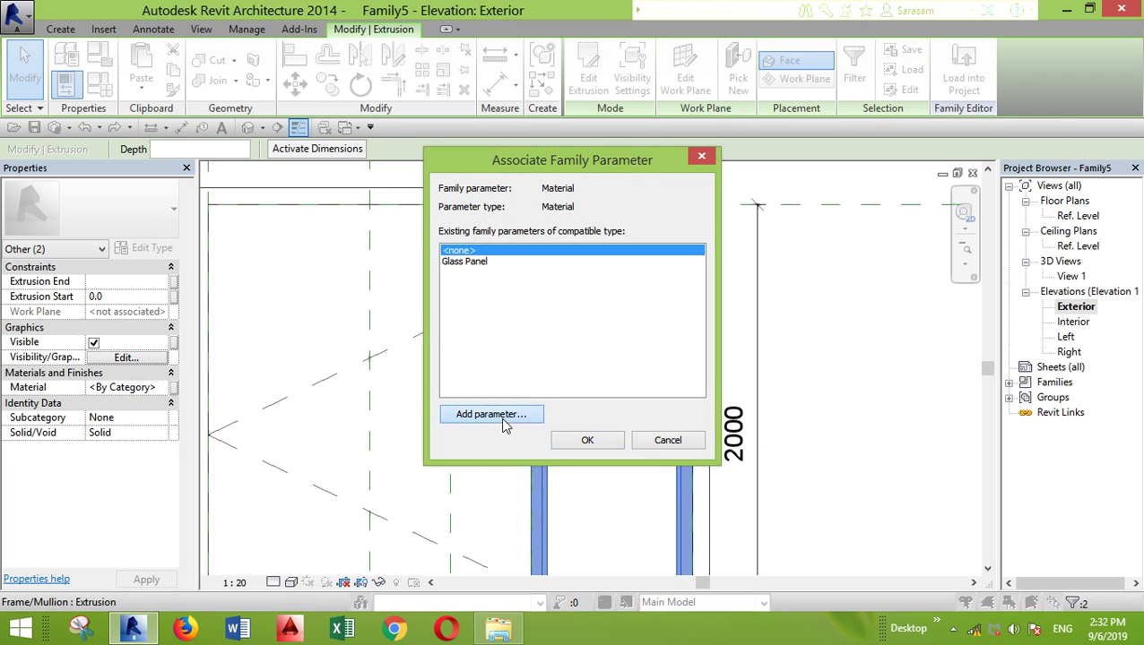
left_click(491, 415)
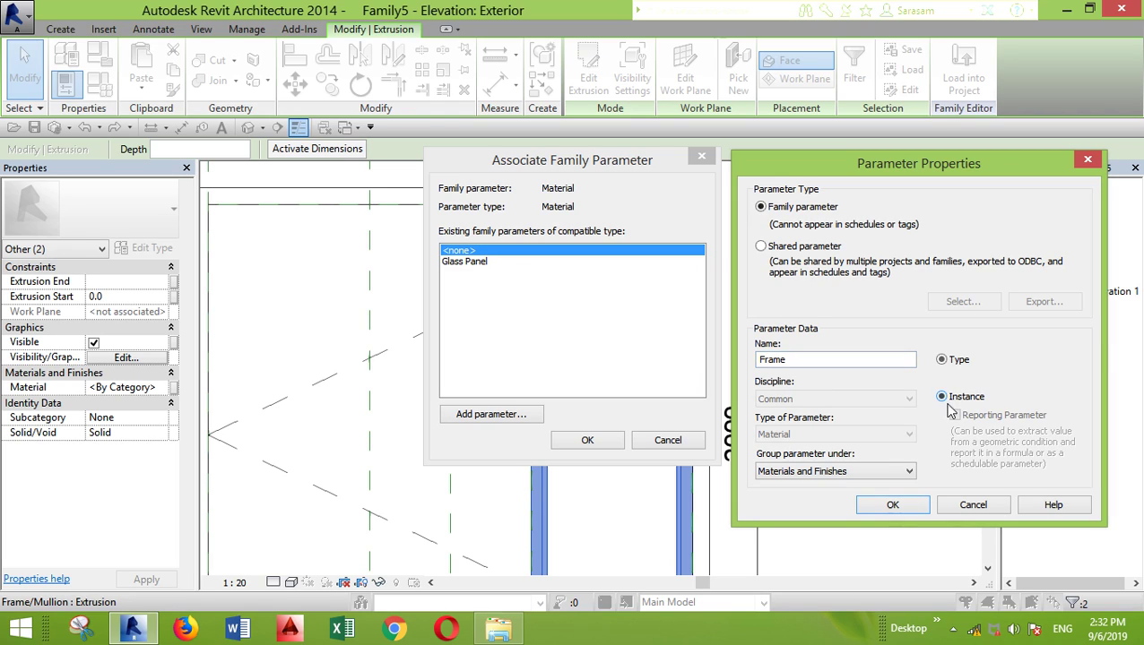
left_click(913, 507)
left_click(596, 441)
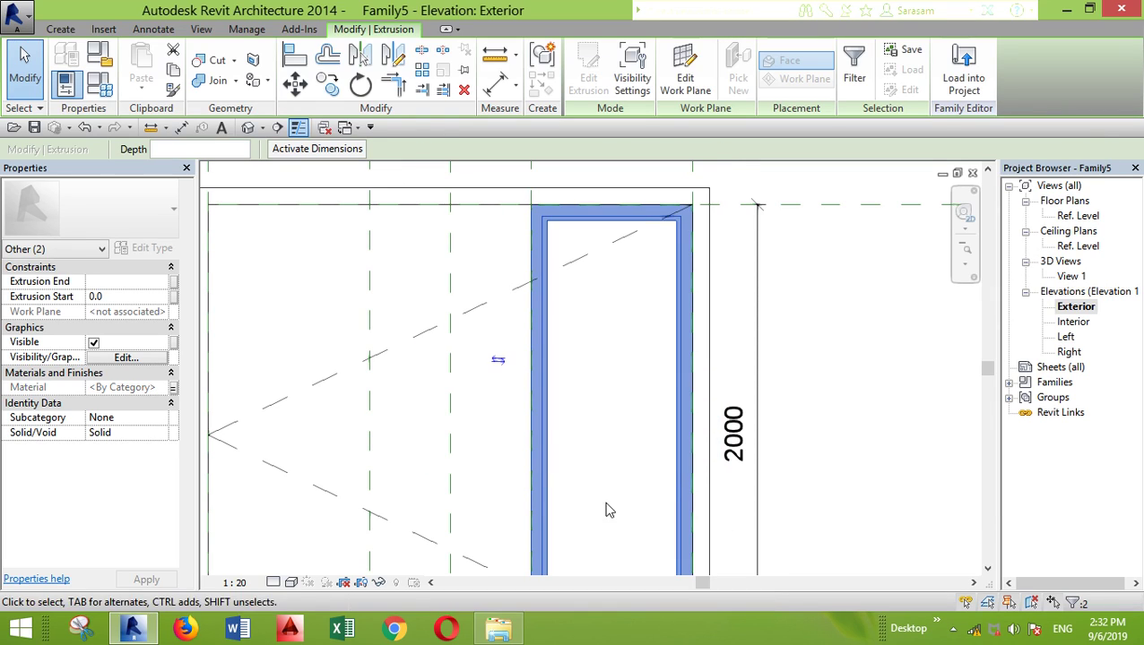
left_click(872, 396)
In the Ref. Level floor plan, mirror a copy of the first panel's frames and glass about the reference plane at its inner end
double_click(1078, 216)
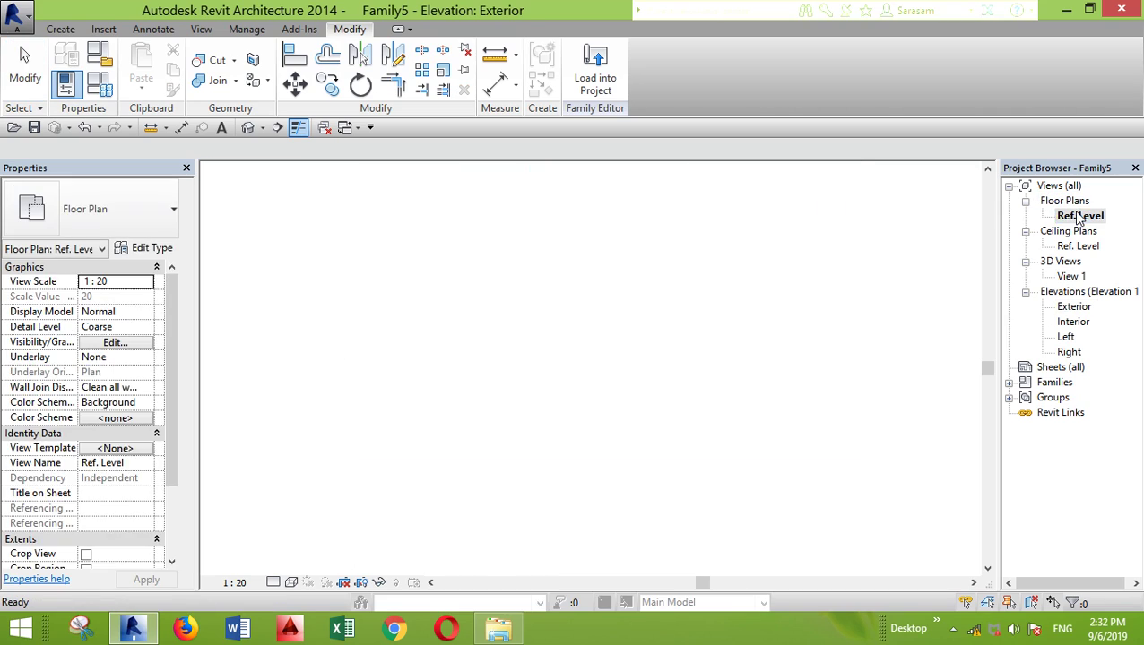
scroll(705, 431, "down", 3)
scroll(398, 401, "down", 1)
left_click_drag(360, 340, 717, 505)
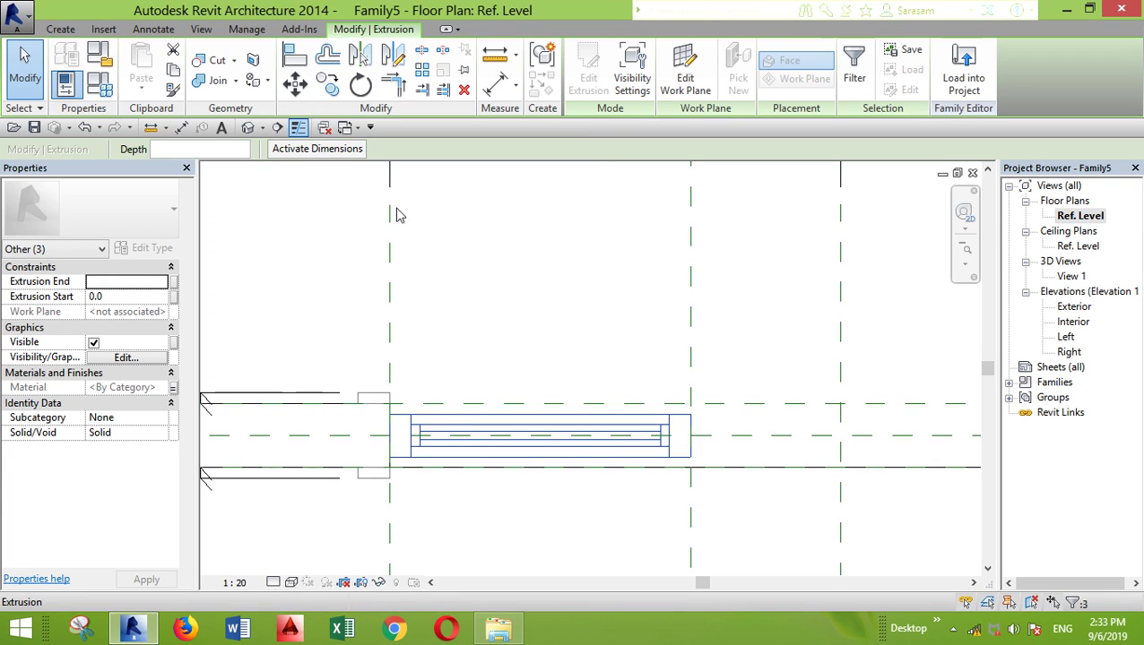
left_click(359, 56)
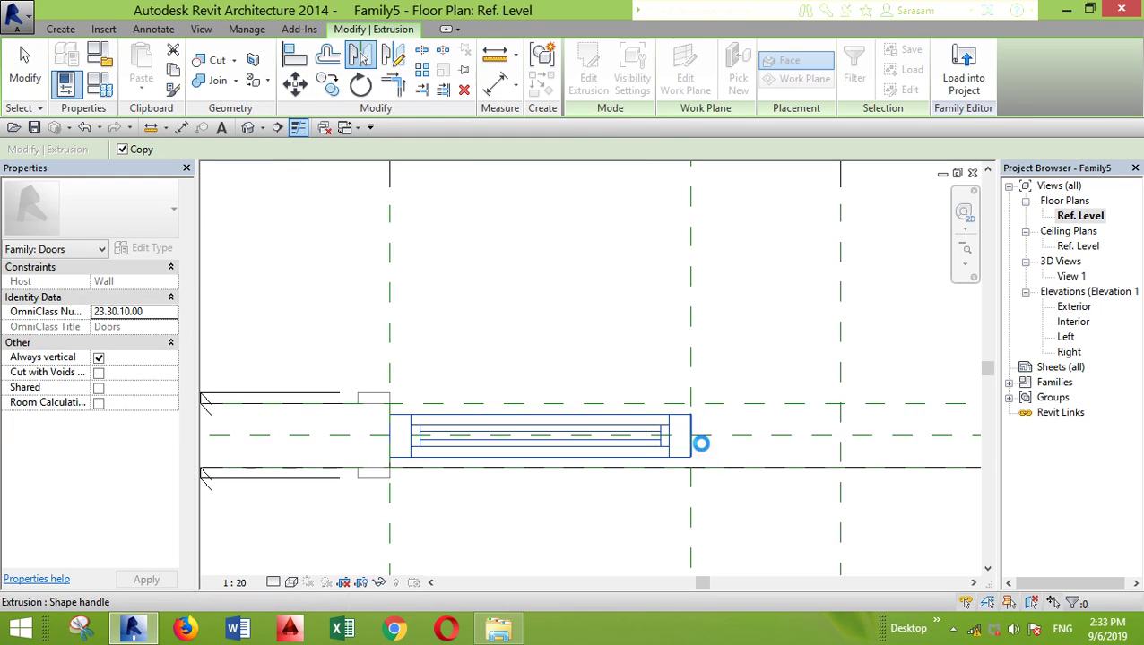
left_click(690, 498)
Mirror a copy of the second panel about the next reference plane to fill the remaining third of the opening
middle_click_drag(644, 492, 531, 392)
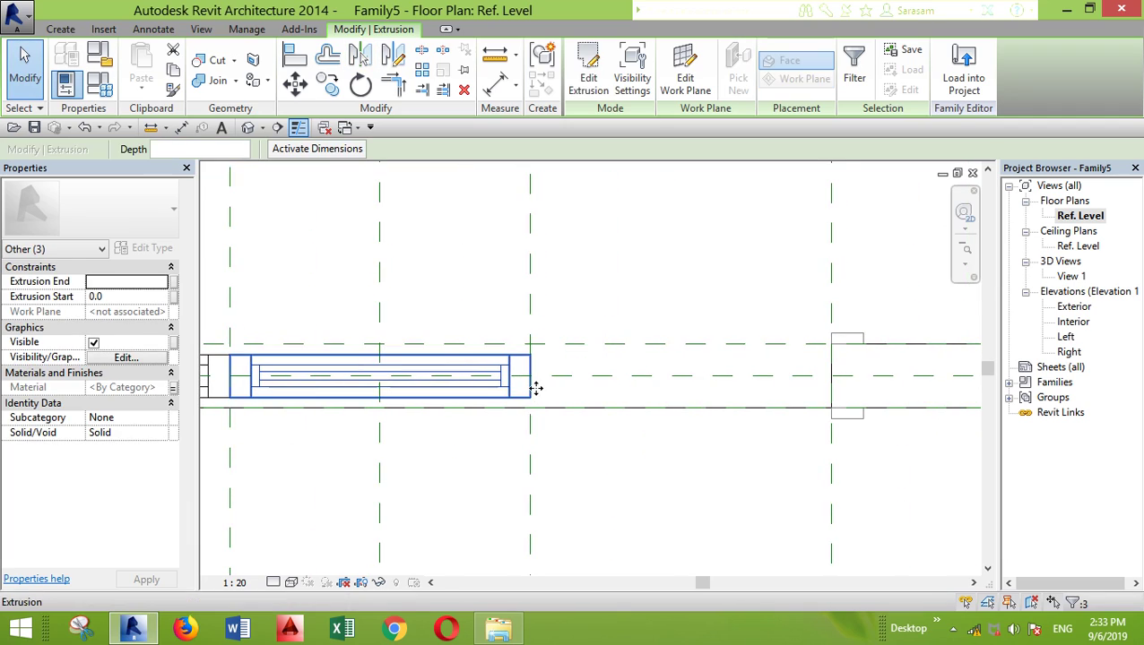
left_click(360, 55)
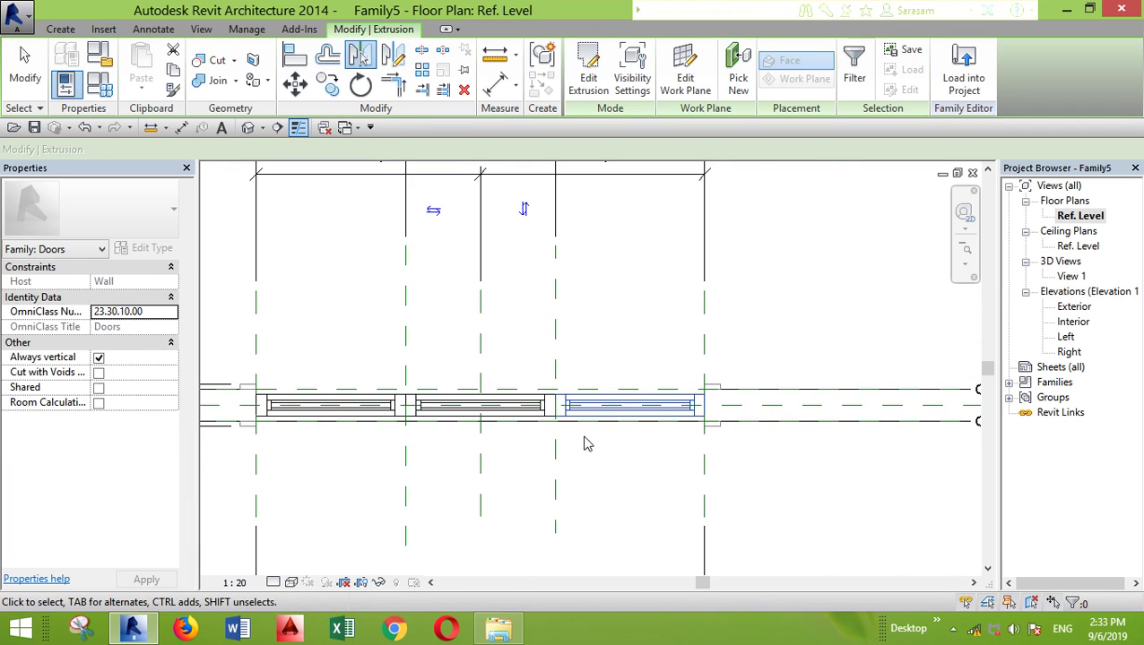
key("Escape")
middle_click_drag(523, 490, 577, 503)
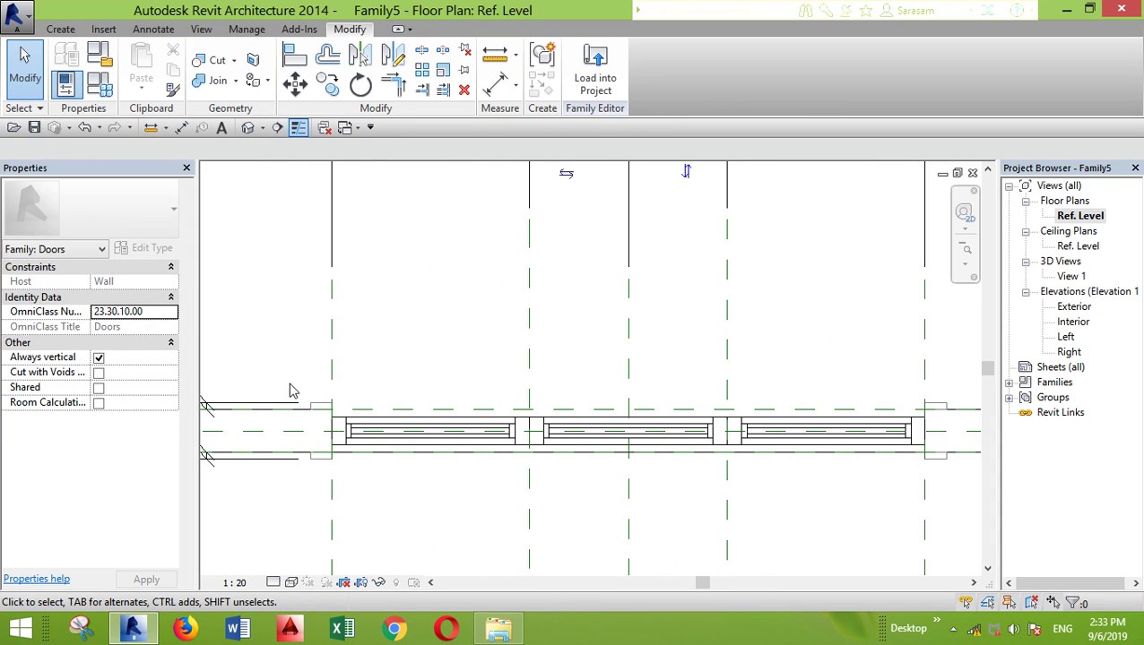
middle_click_drag(324, 289, 365, 301)
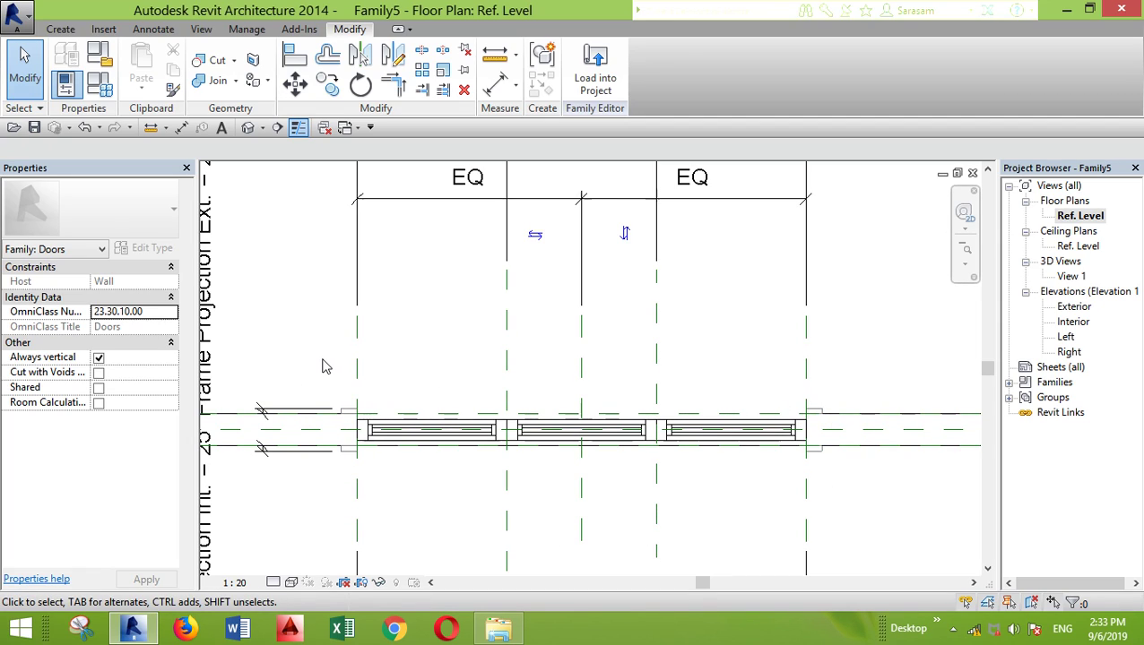
Associate the visibility of all three panels' extrusions with a new instance family parameter named Closed, grouped under Visibility
left_click_drag(339, 370, 815, 451)
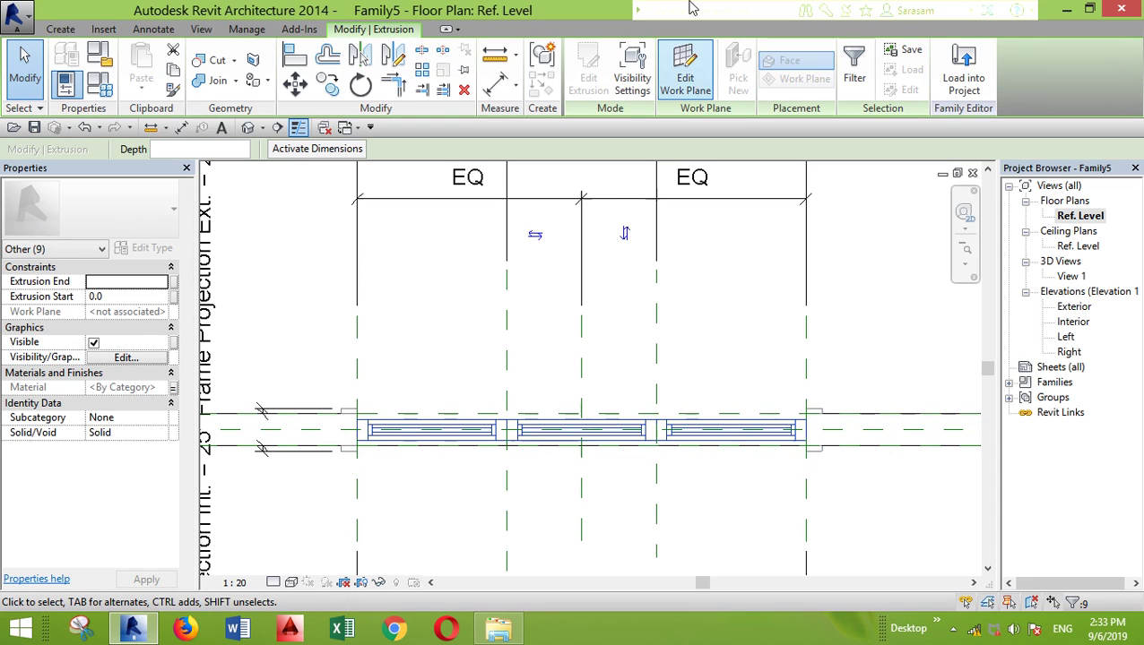
left_click(854, 70)
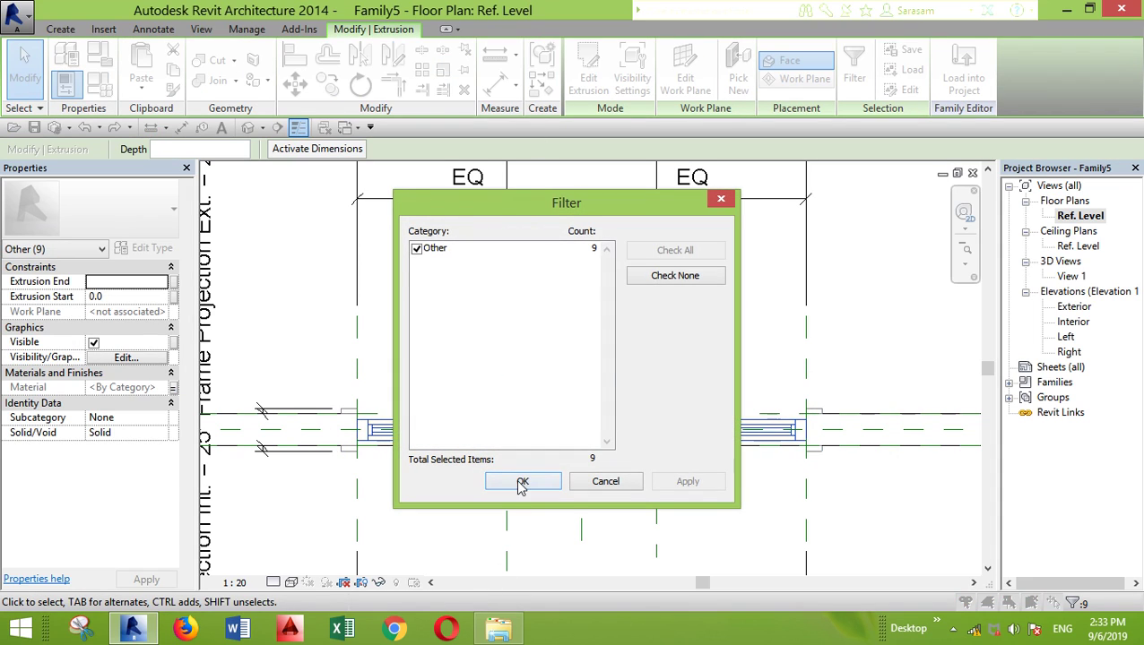
left_click(521, 484)
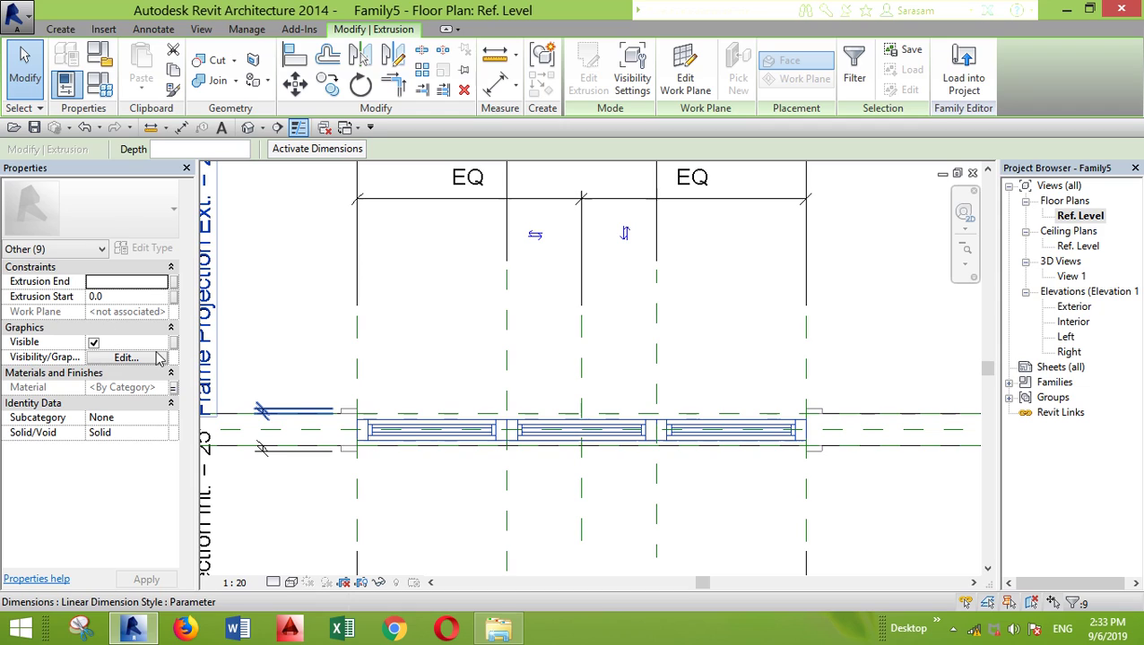
left_click(175, 344)
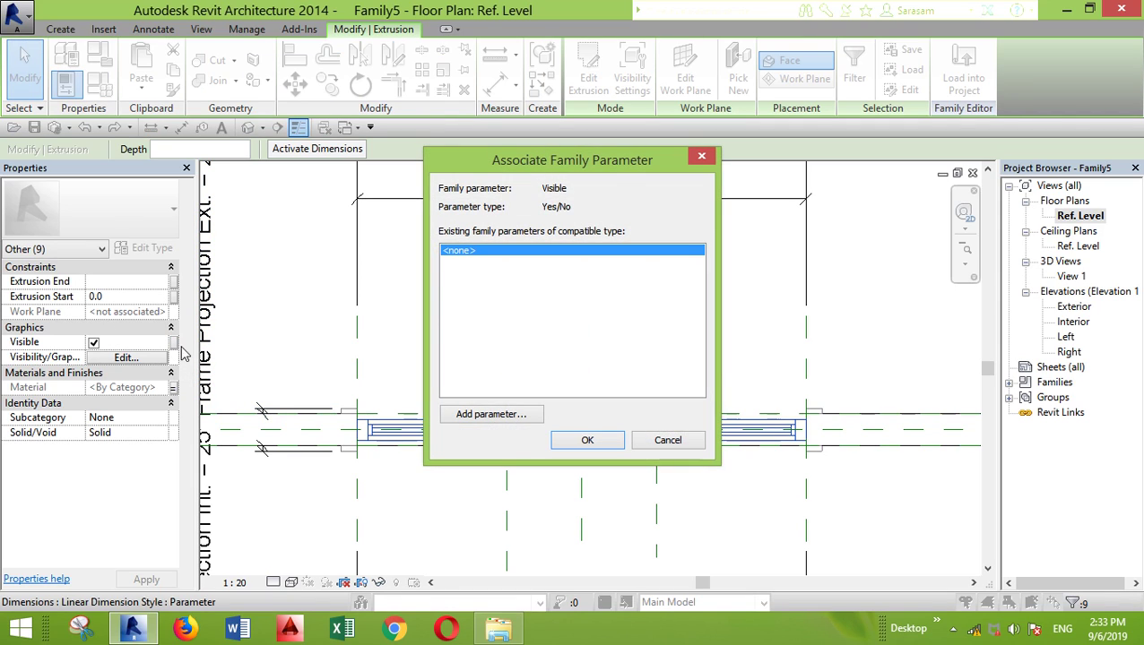
left_click(484, 415)
left_click(832, 471)
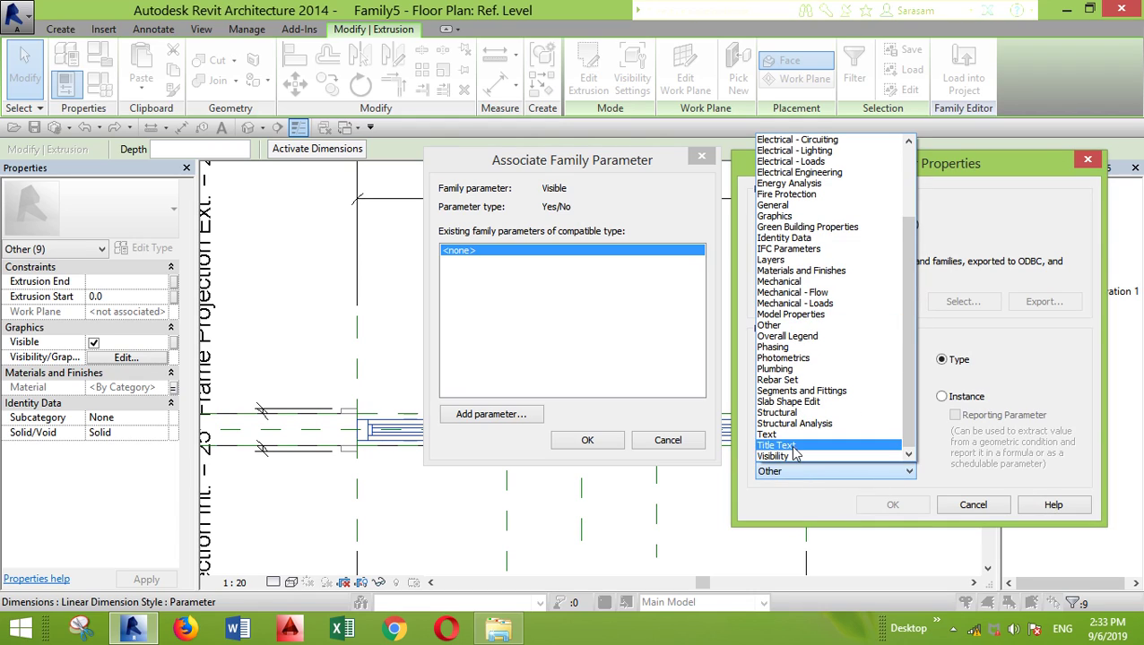
left_click(772, 456)
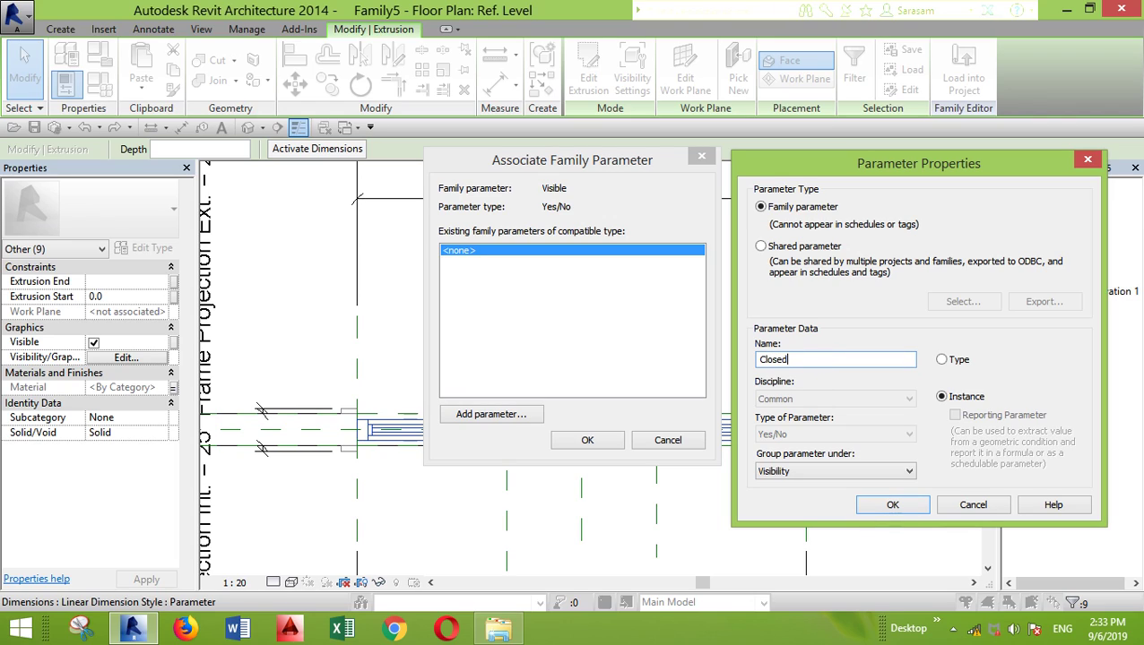
left_click(874, 505)
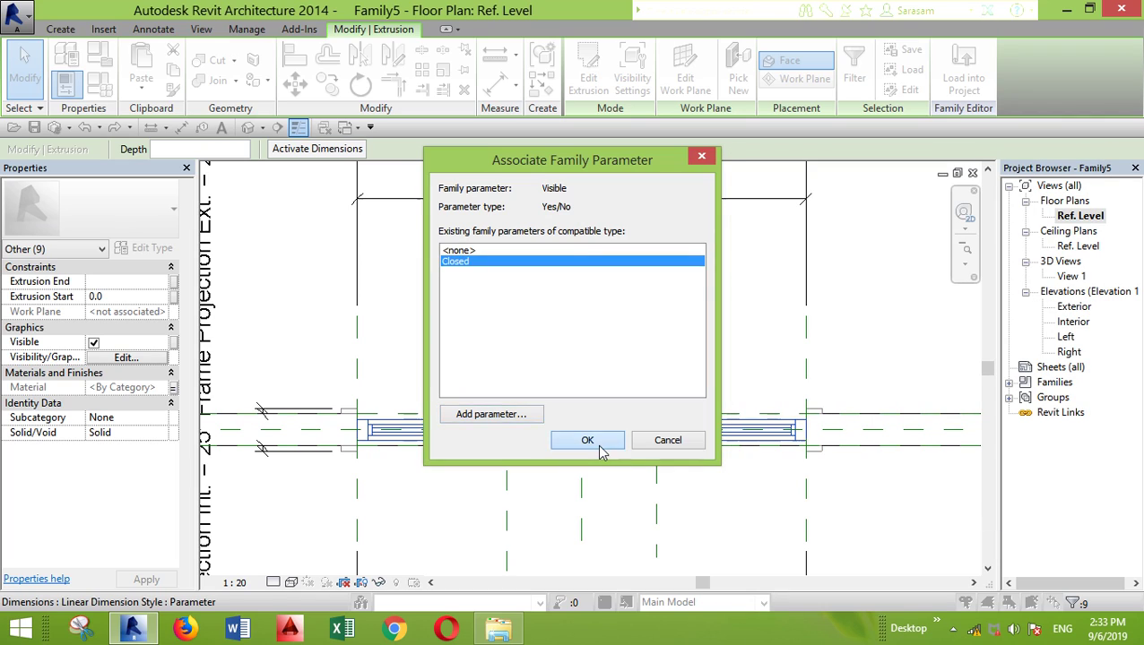
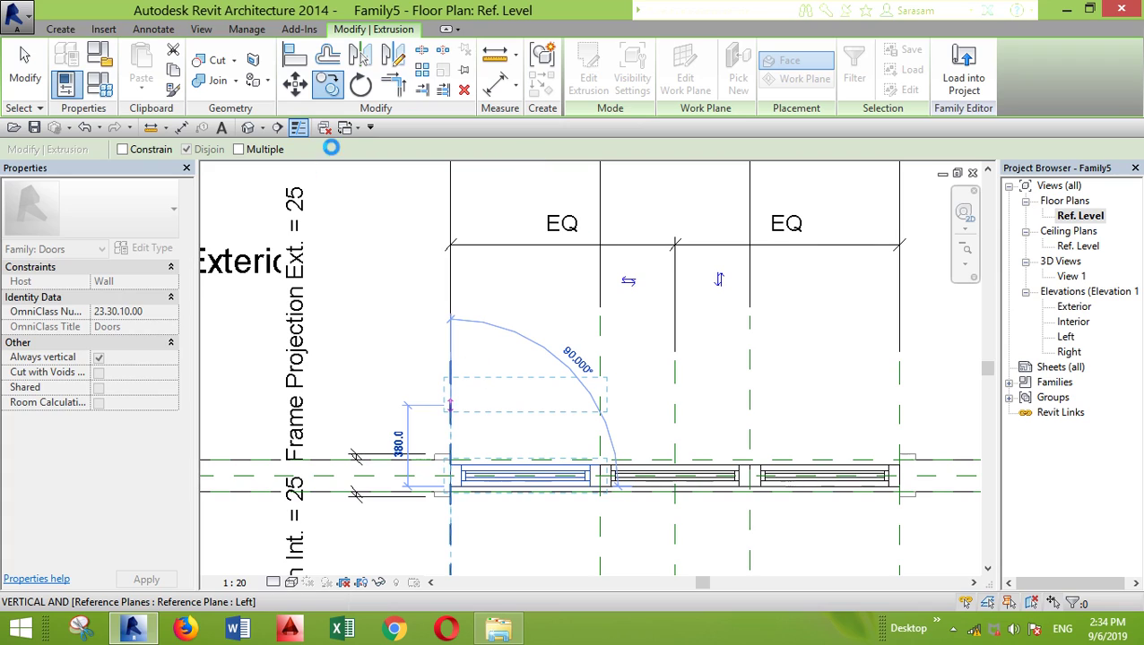
Rotate the copied panel 90 degrees in plan and move it about 200 mm so it stands clear of the wall
key("r")
key("o")
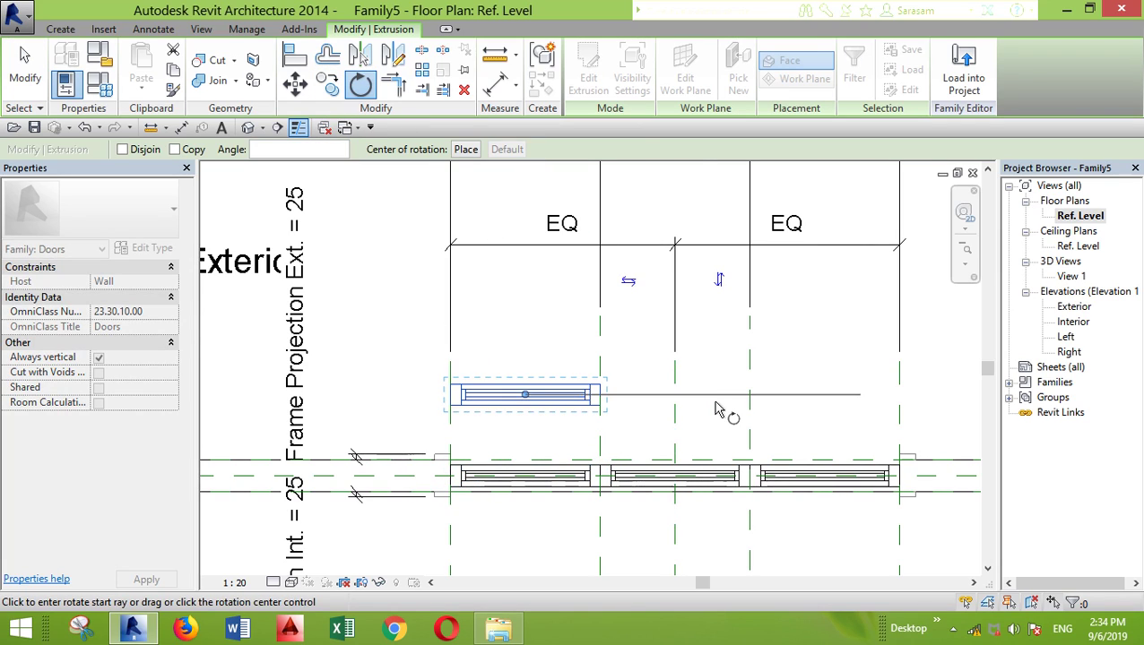
left_click(722, 396)
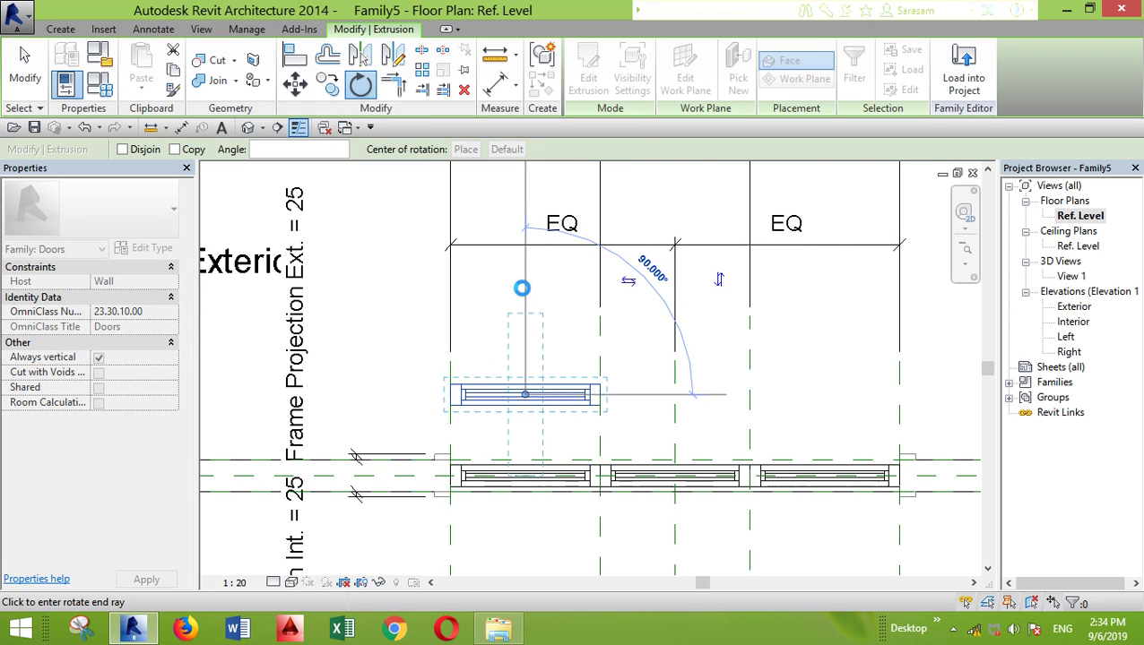
left_click(522, 288)
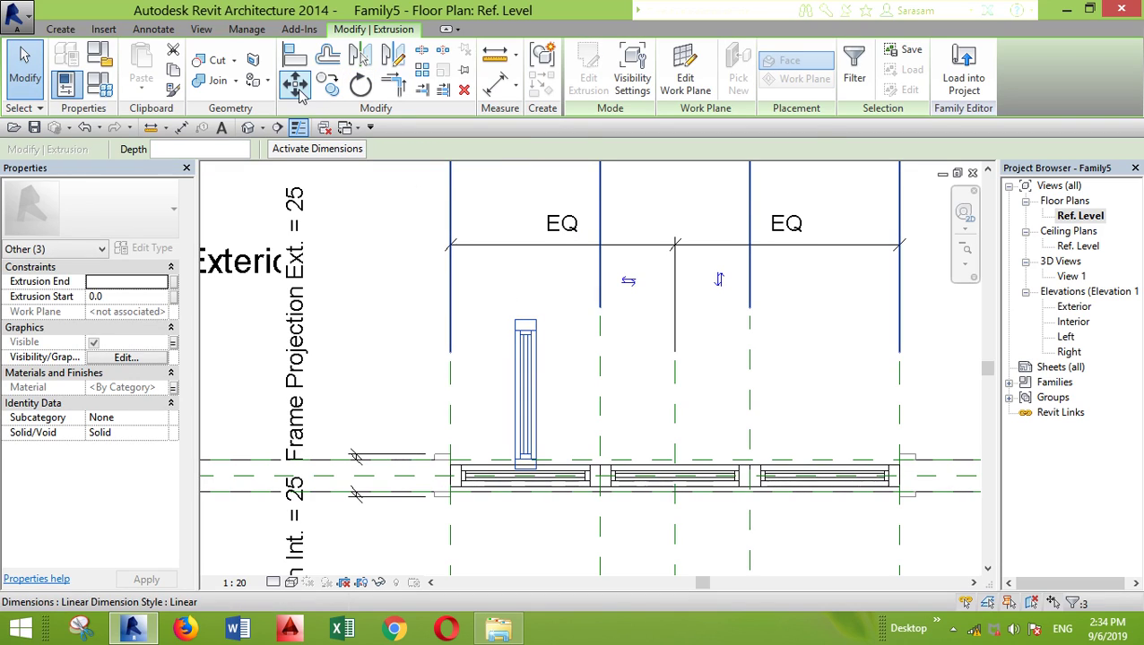
left_click(299, 91)
left_click(516, 321)
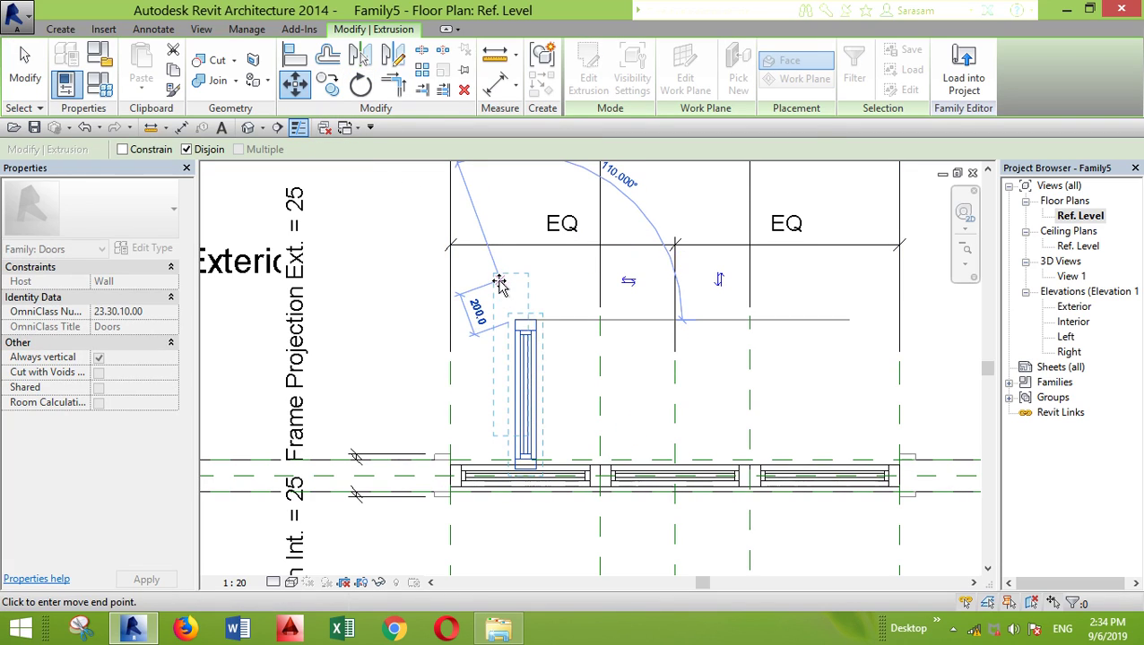
Copy the rotated panel twice at 100 mm spacing to form a stack of three panels side by side
left_click(359, 55)
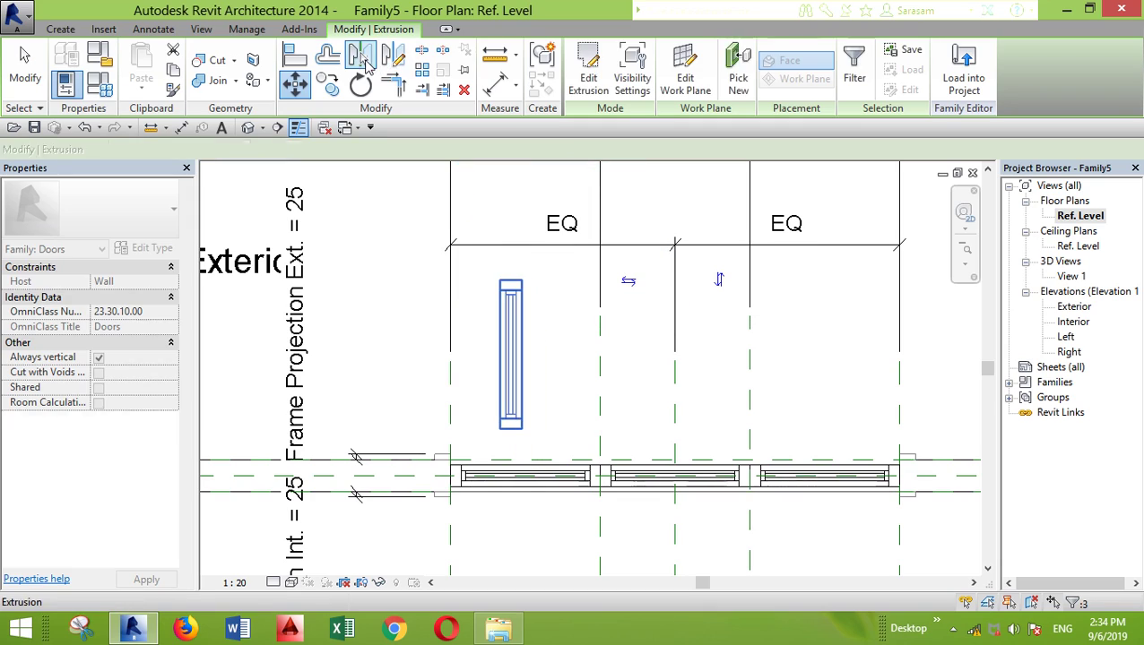
key("c")
key("o")
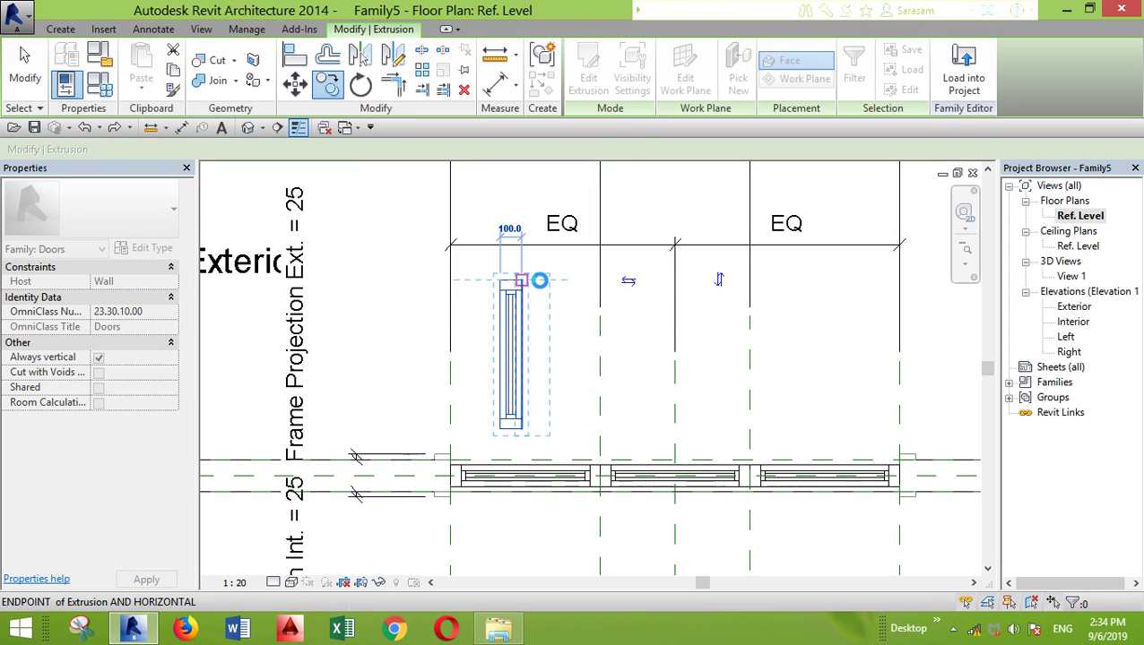
left_click(539, 281)
left_click(339, 89)
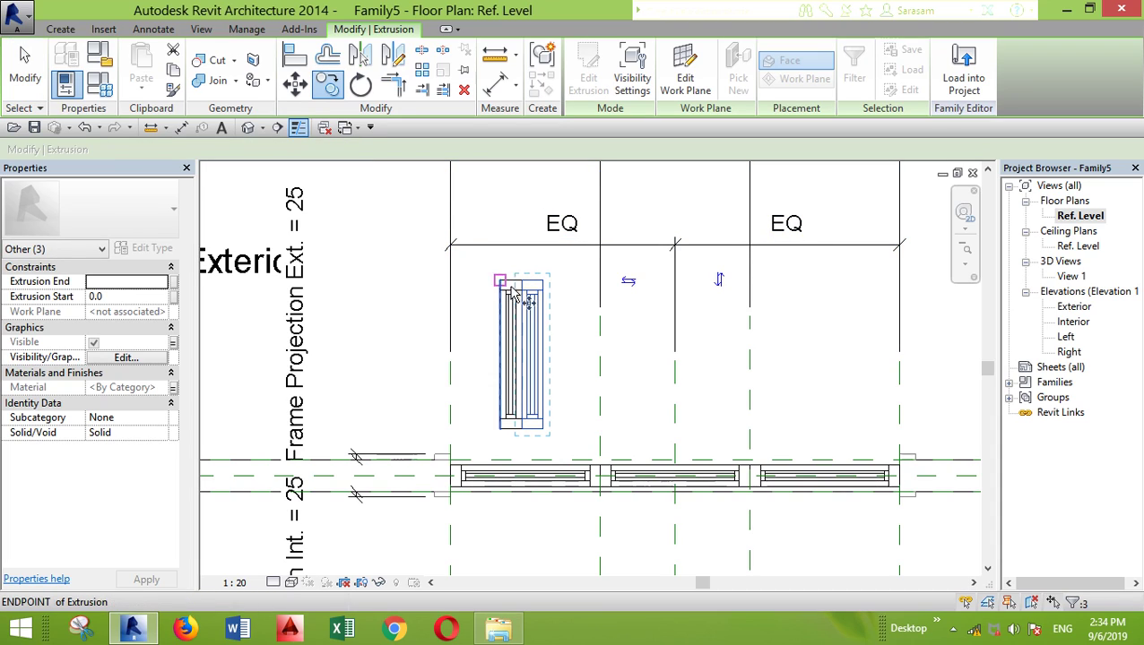
left_click(542, 281)
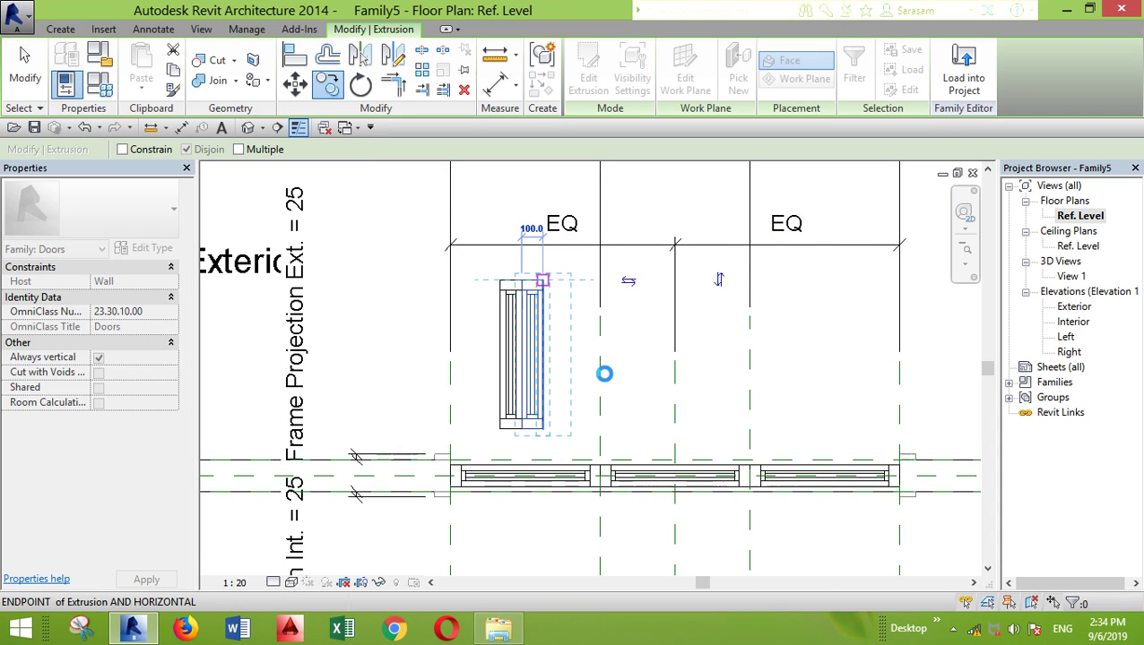
left_click(605, 374)
key("Escape")
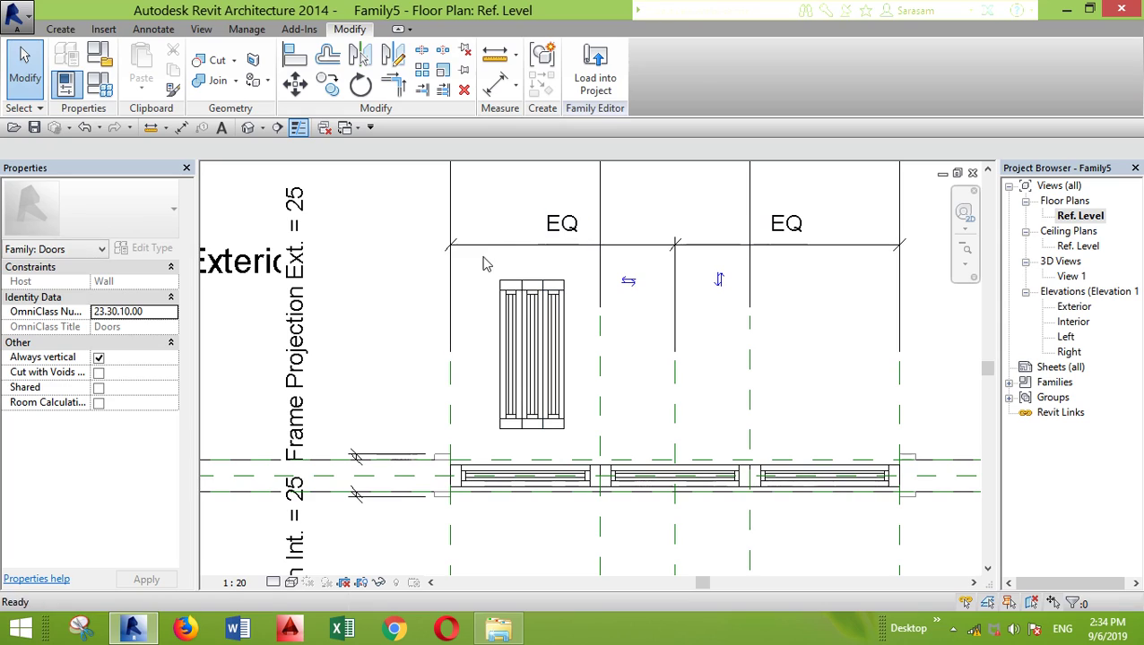
Create a model group named Open from the three stacked panels
left_click_drag(483, 266, 575, 443)
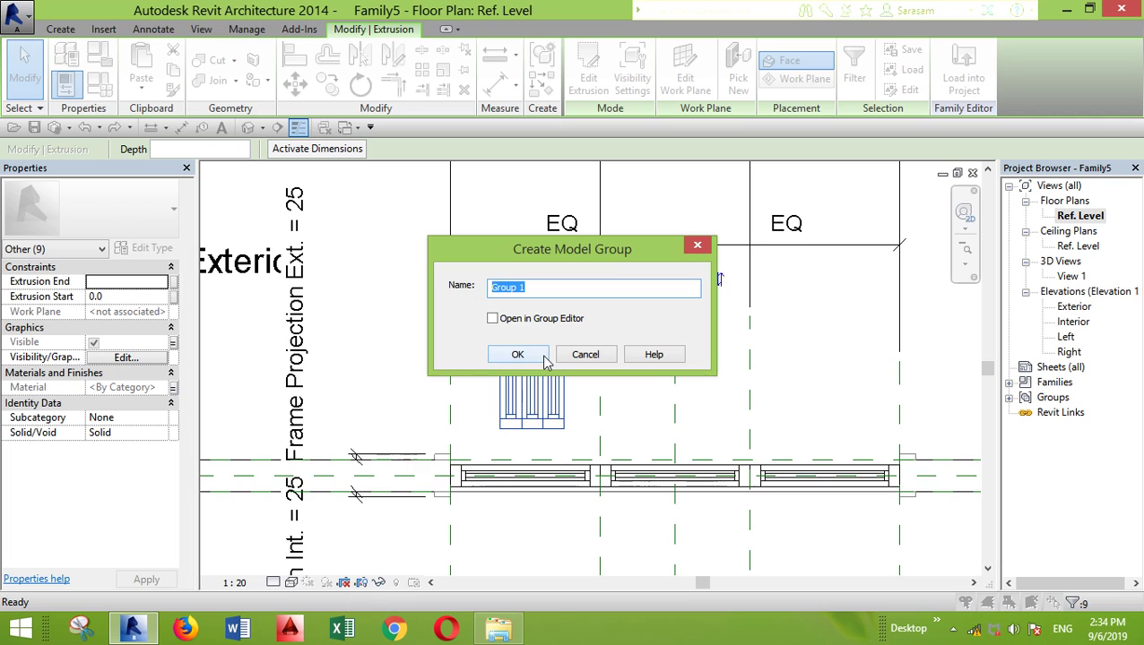
type("Open")
left_click(520, 354)
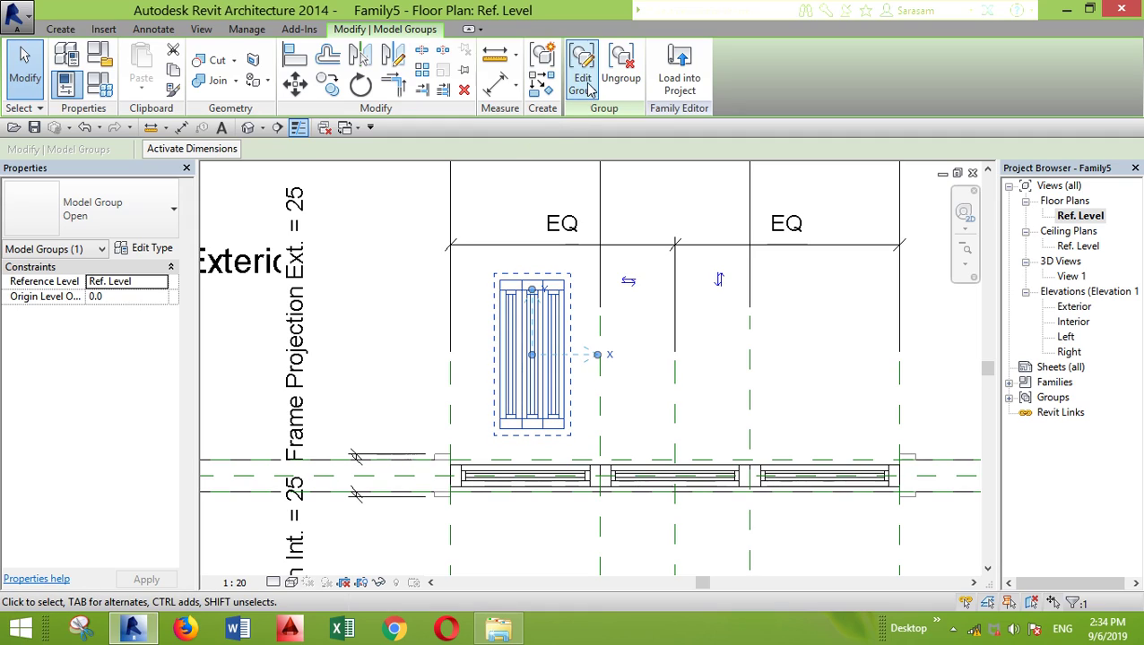
Edit the Open group and associate its extrusions' visibility with a new instance family parameter named Open, grouped under Visibility
left_click(582, 72)
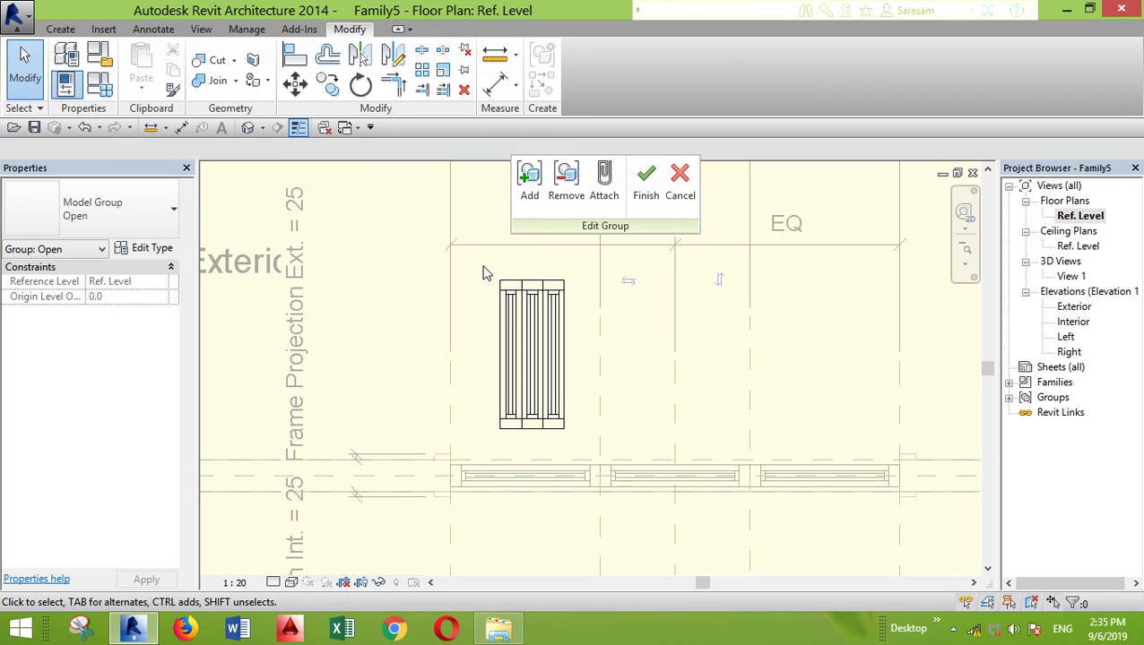
left_click_drag(482, 273, 653, 532)
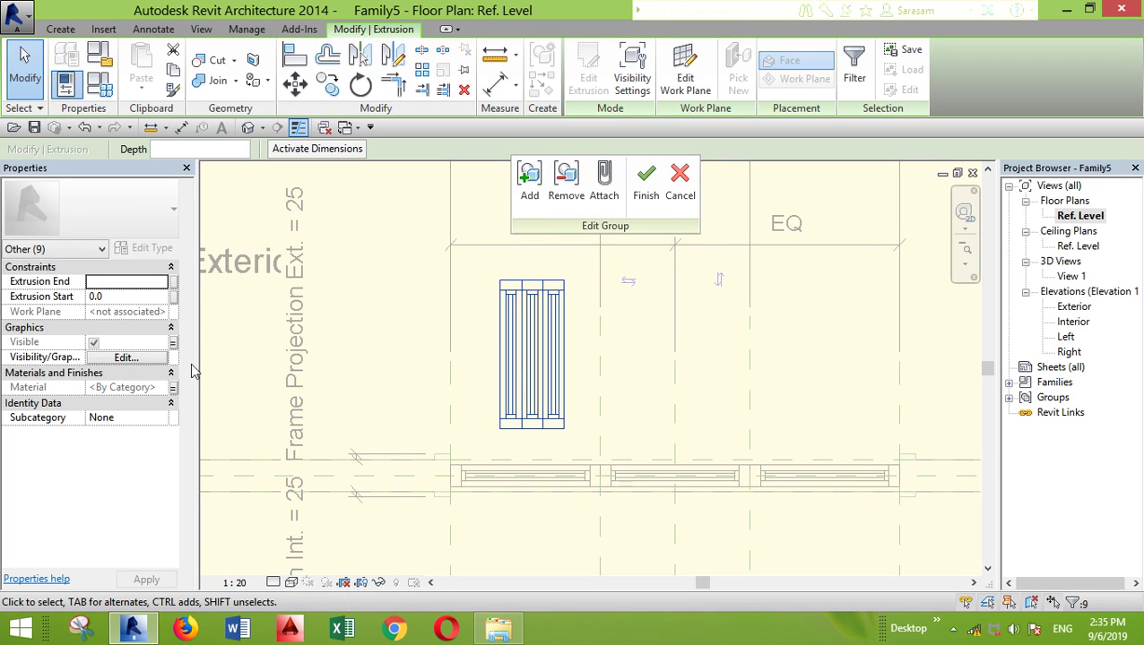
left_click(173, 342)
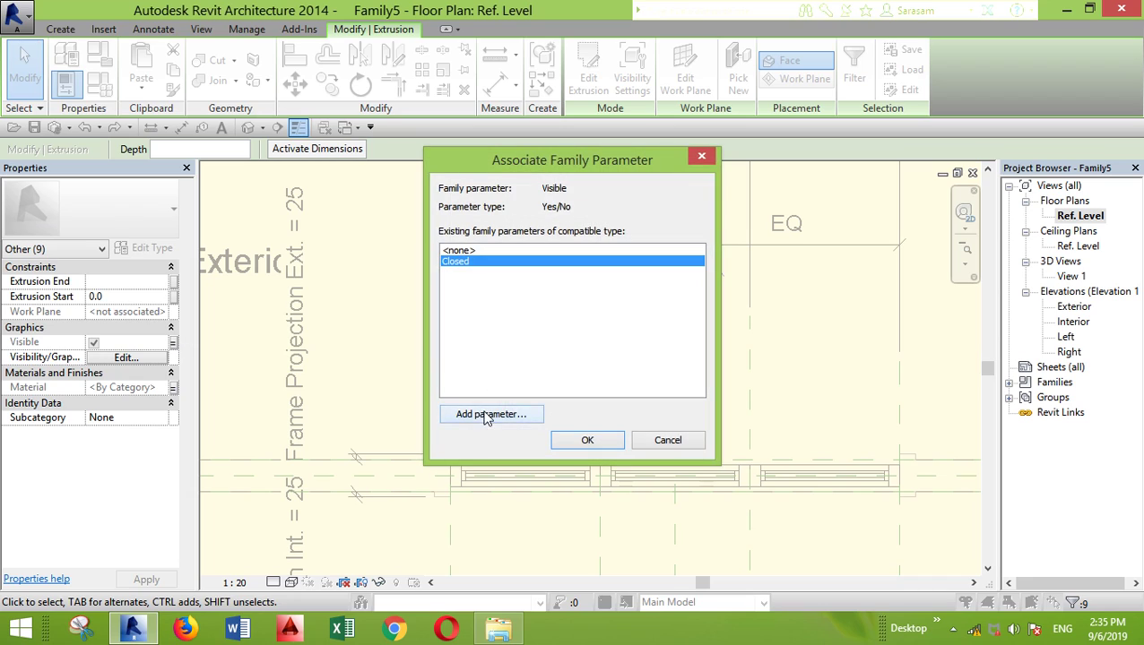
left_click(488, 415)
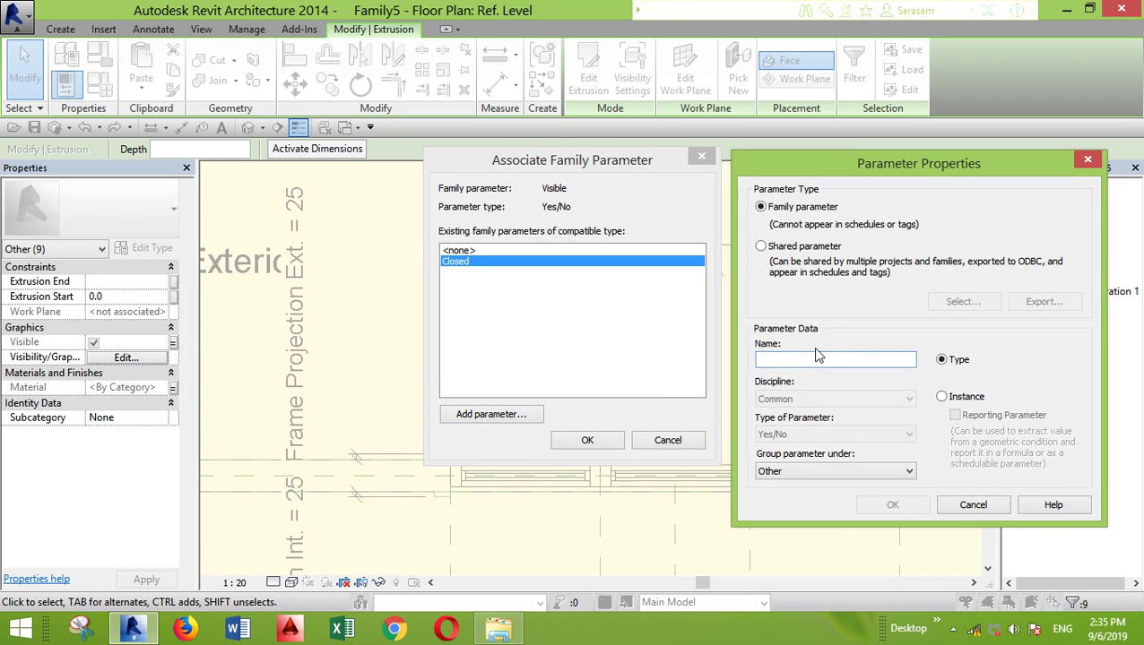
type("Open")
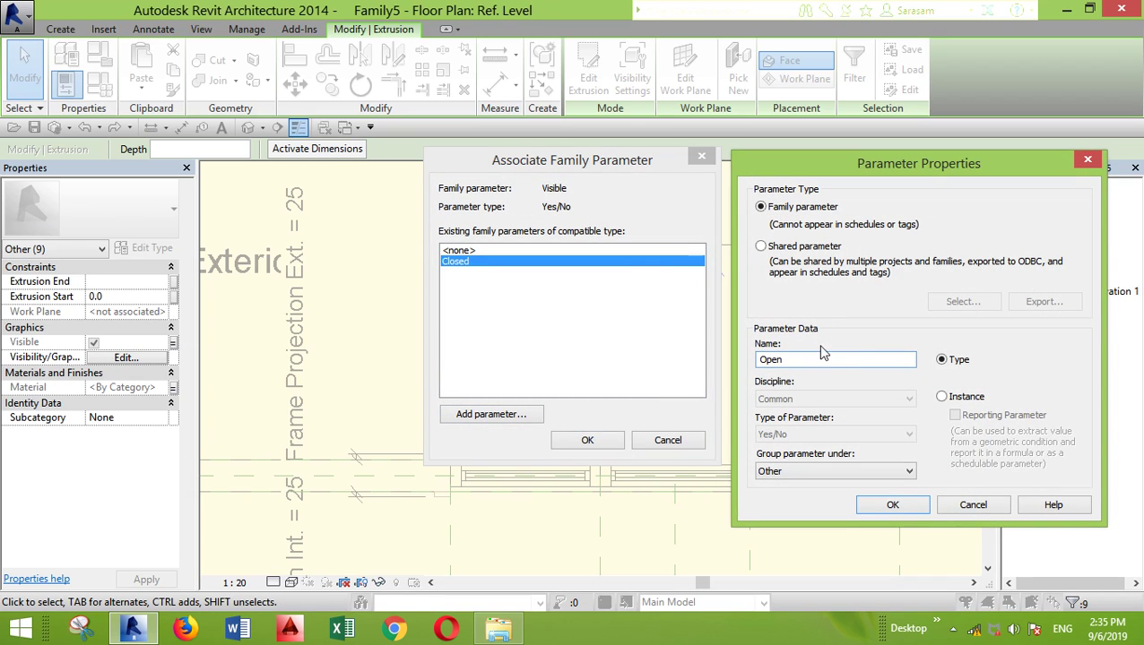
left_click(941, 396)
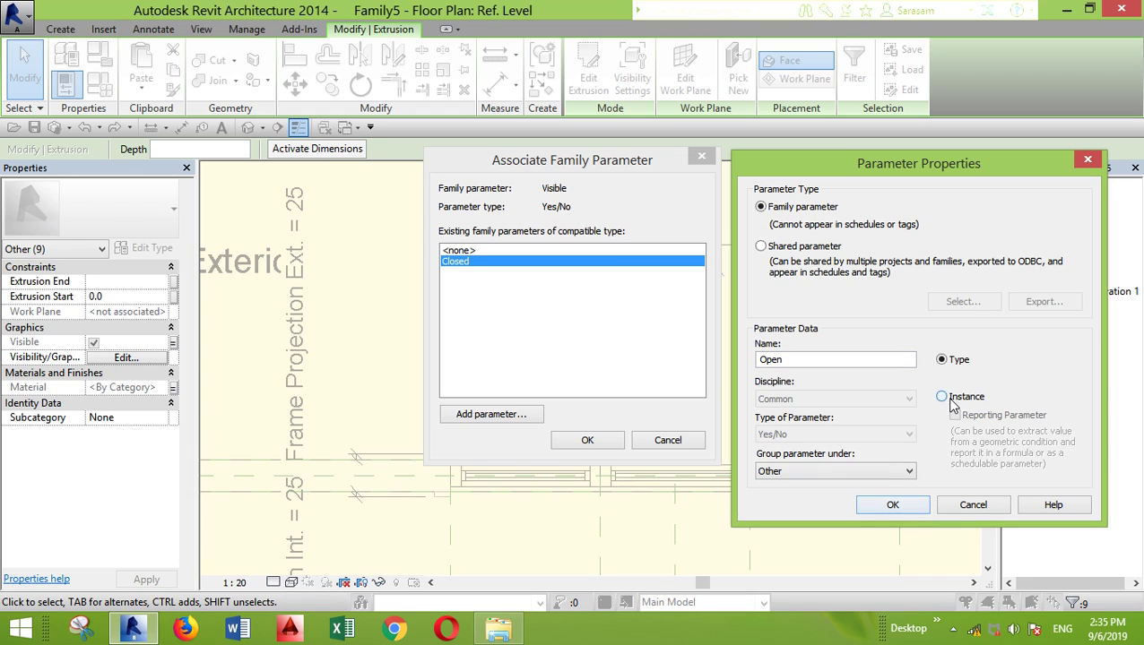
left_click(877, 474)
left_click(828, 460)
left_click(893, 504)
left_click(584, 440)
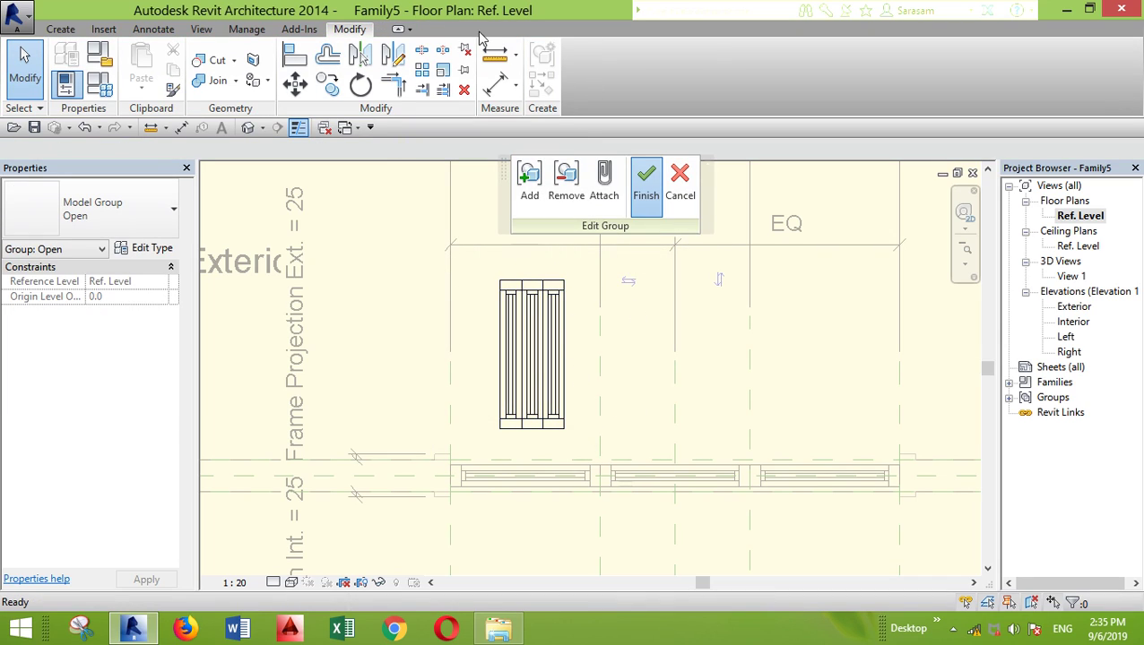
left_click(645, 187)
Move the Open group so the stack's lower-left corner sits on the outer corner of the leftmost closed panel
left_click(295, 83)
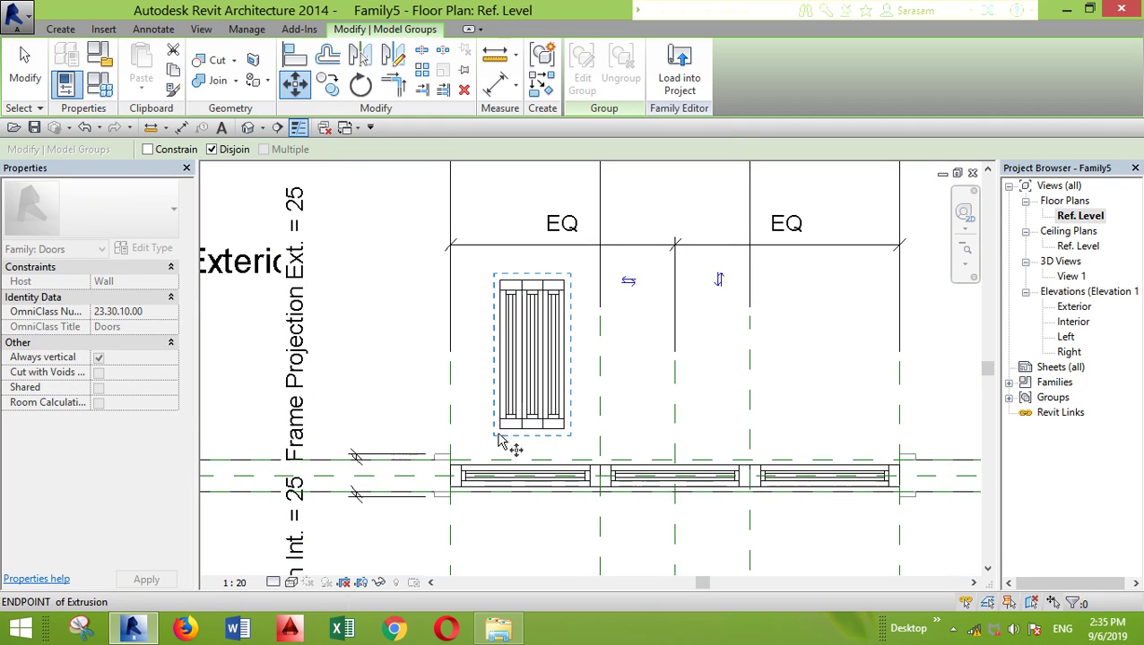
left_click(510, 444)
scroll(462, 466, "up", 4)
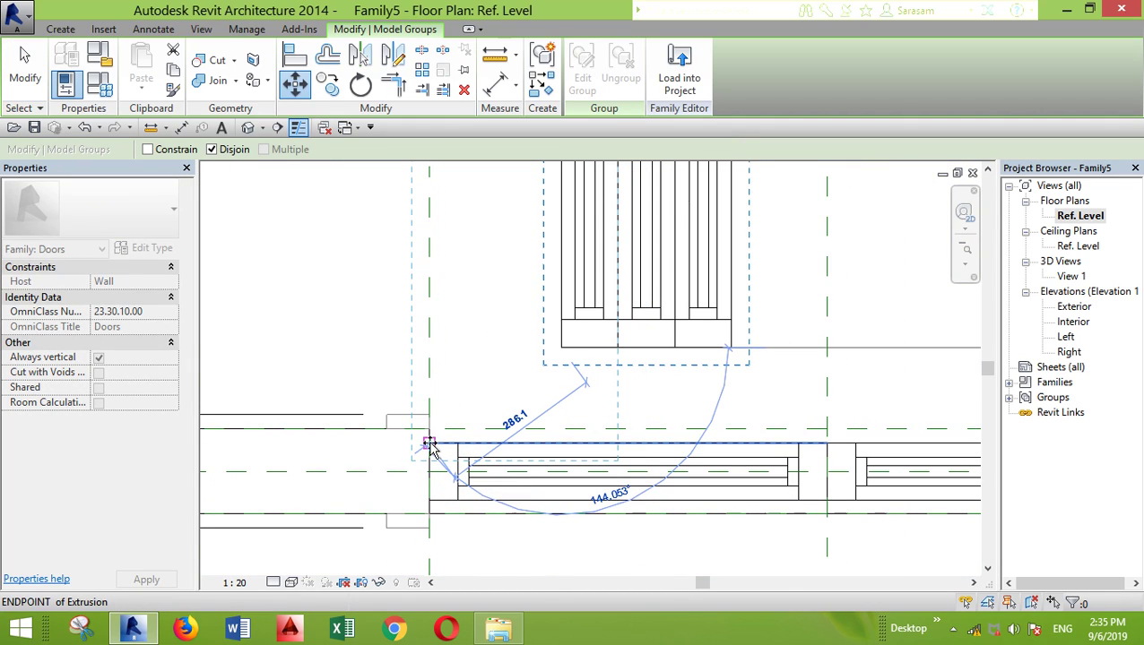
left_click(443, 444)
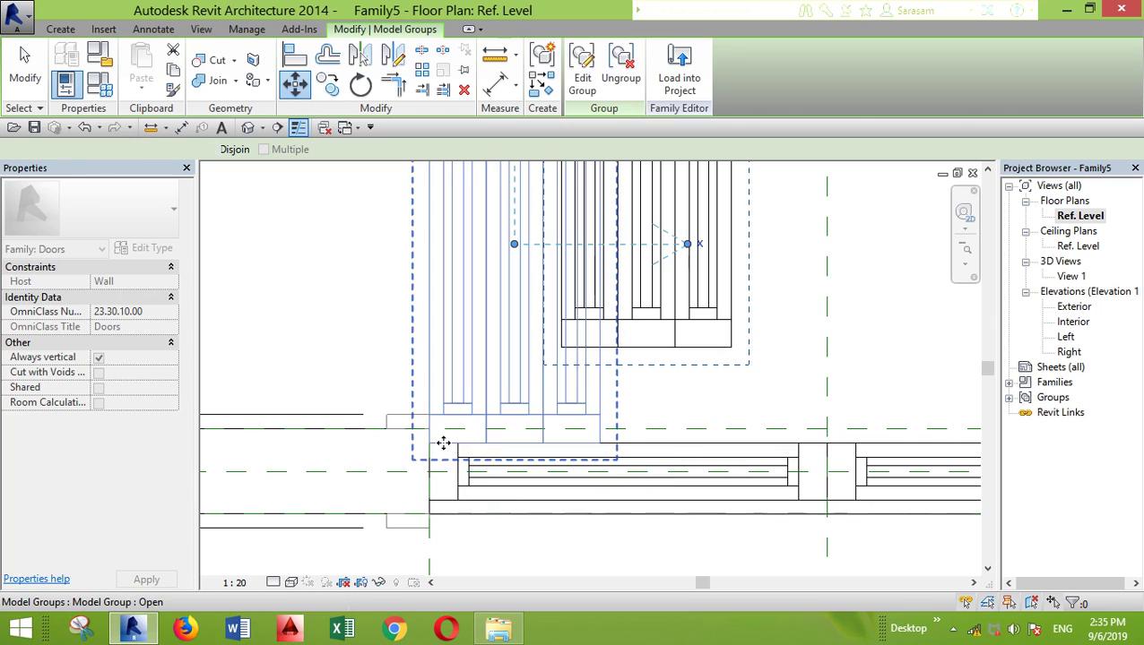
scroll(643, 326, "down", 2)
left_click(689, 383)
middle_click_drag(689, 383, 681, 475)
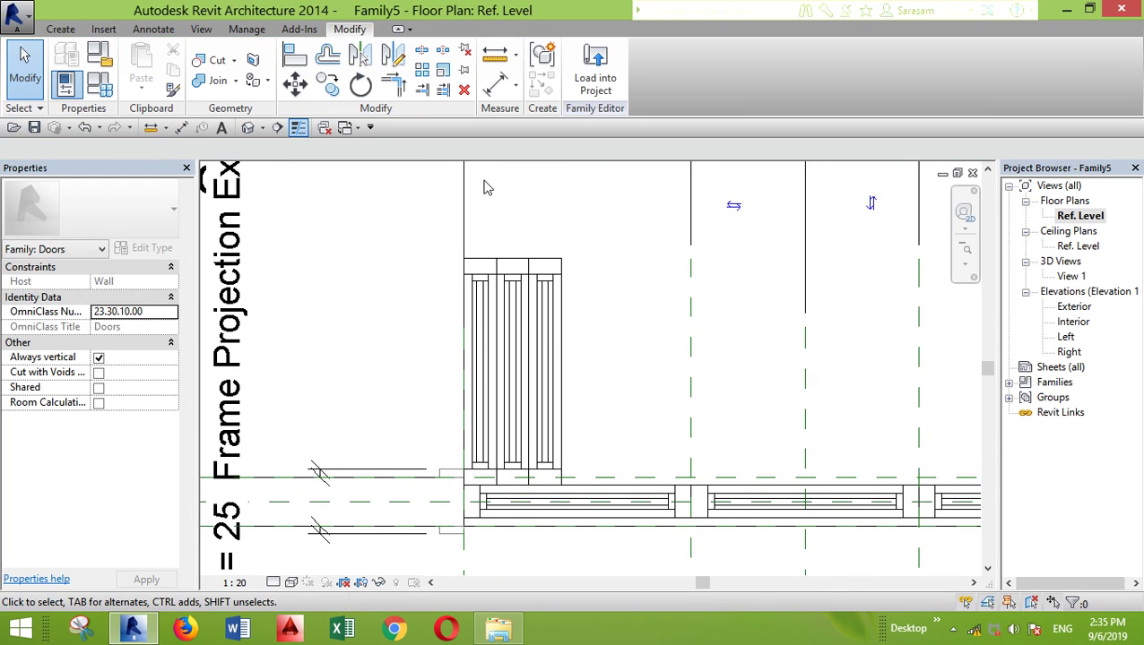
scroll(733, 524, "down", 3)
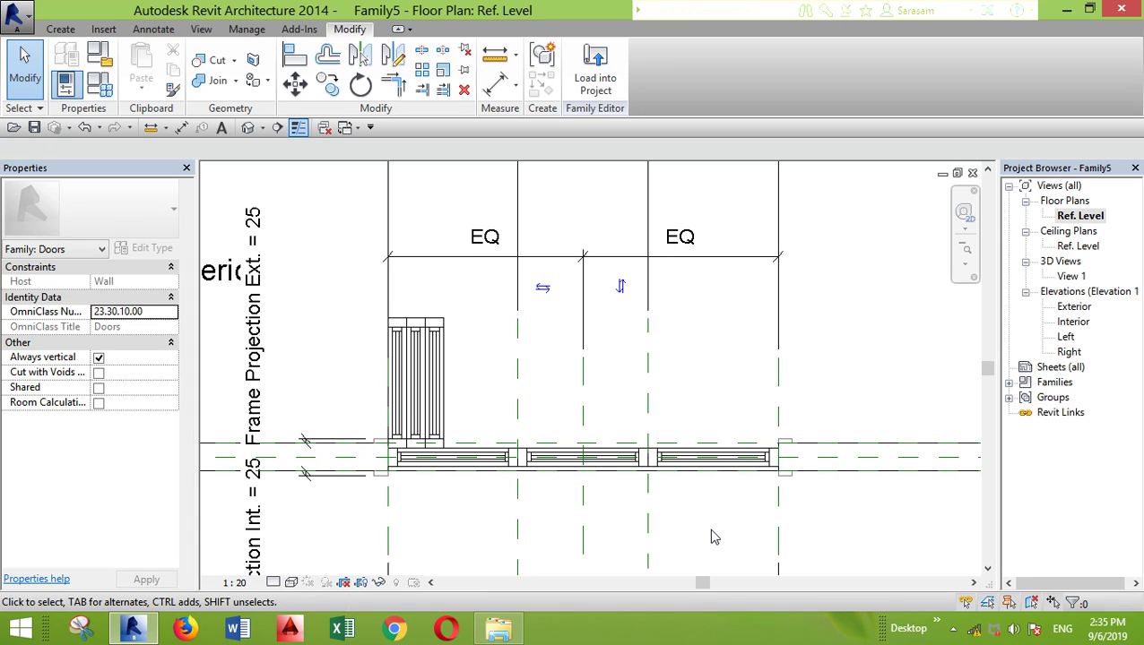
scroll(345, 386, "up", 1)
left_click(394, 381)
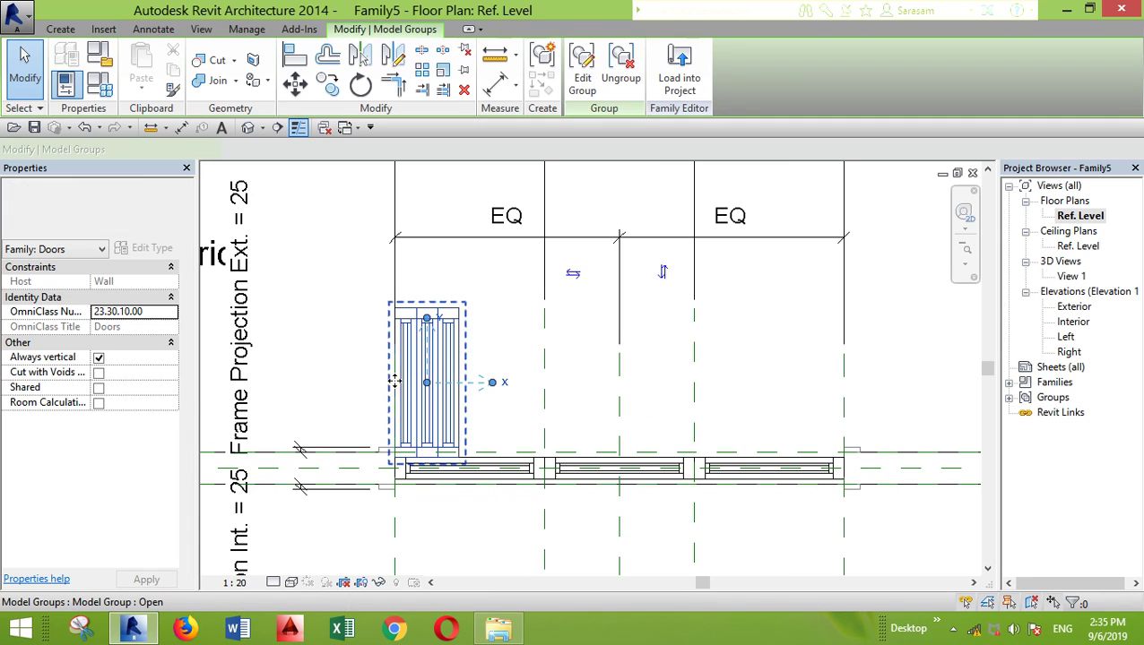
left_click(460, 549)
Copy the leftmost closed panel's extrusions to a free spot above the wall, clear of the stacked panels
scroll(415, 475, "up", 1)
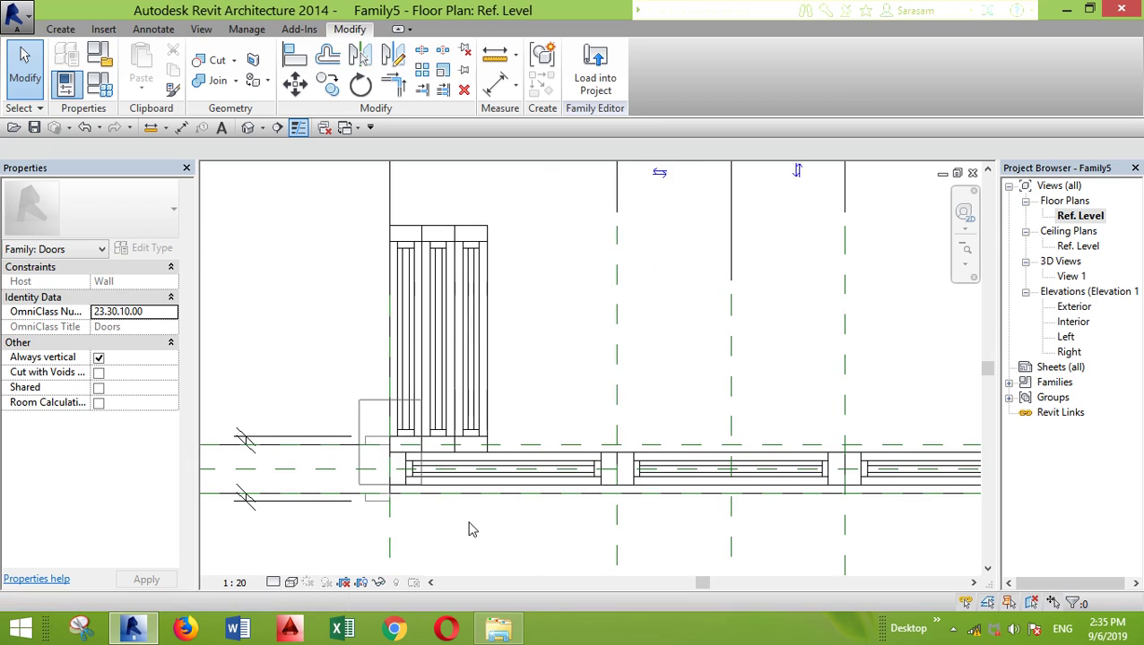
left_click_drag(357, 400, 633, 518)
left_click(327, 83)
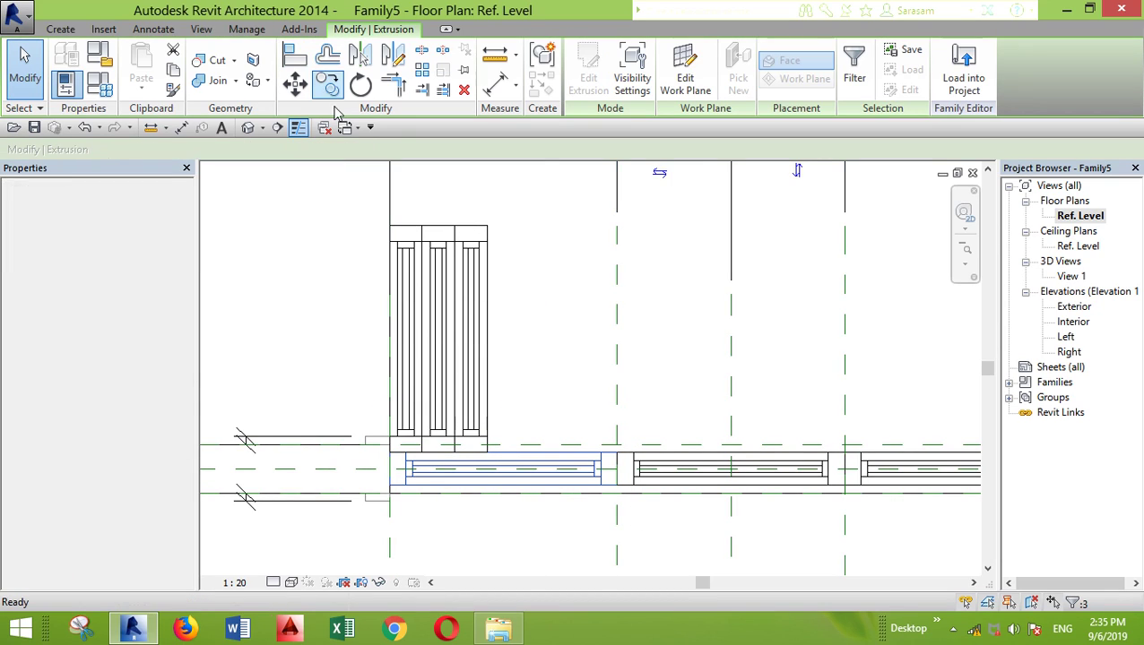
left_click(392, 485)
left_click(662, 309)
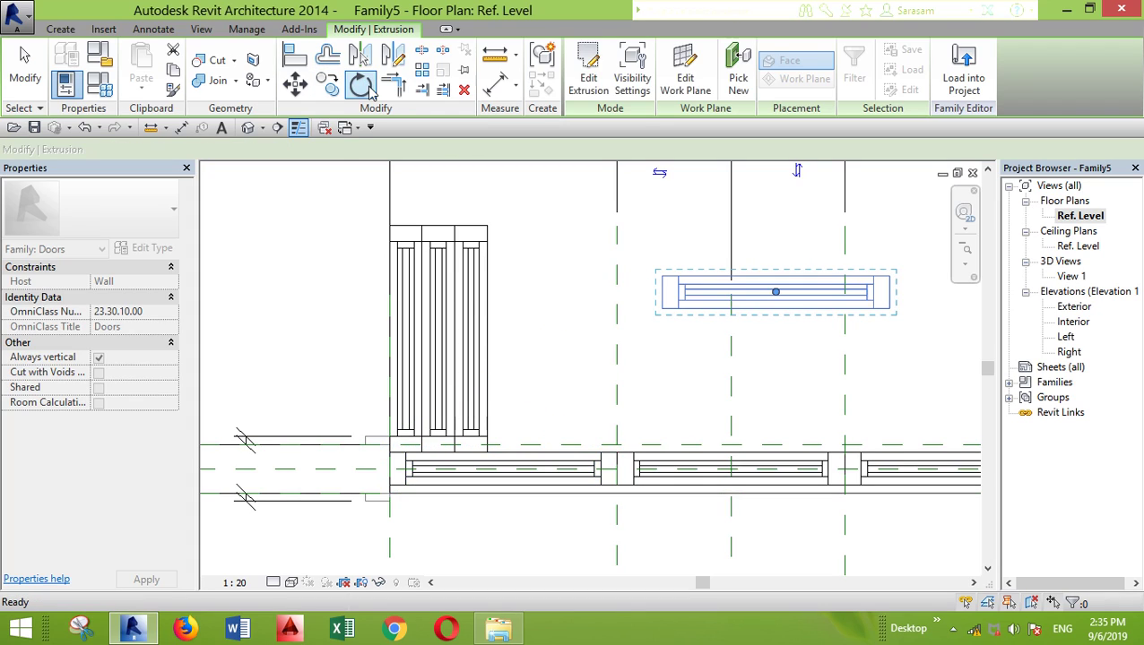
Rotate the copied panel 45 degrees in plan
key("r")
key("o")
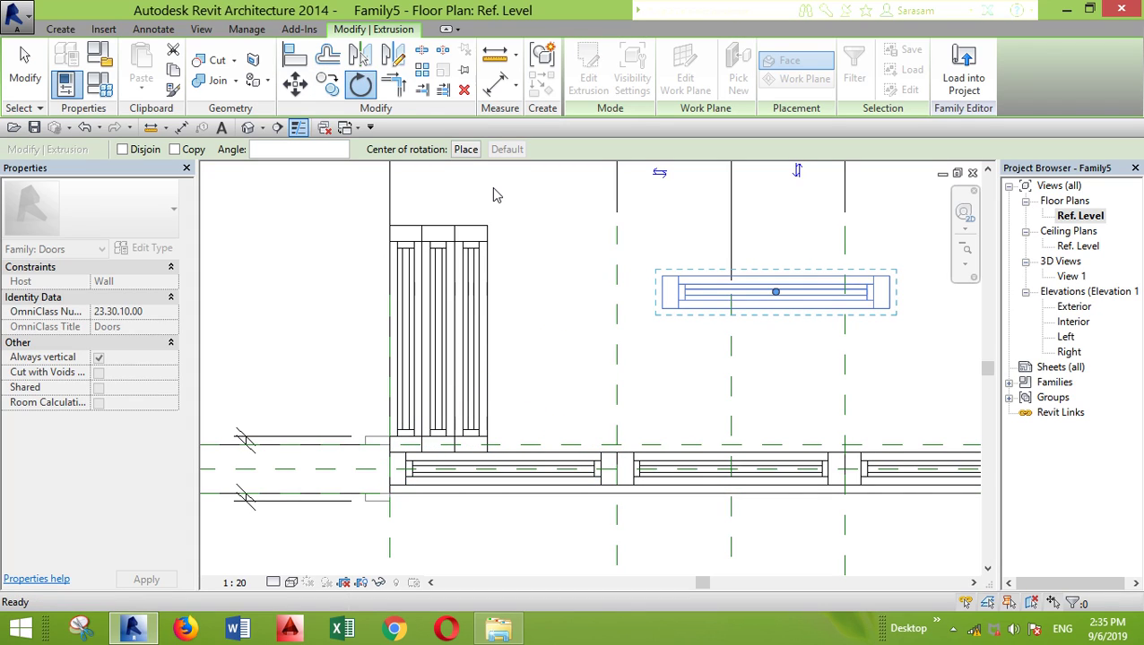
middle_click_drag(492, 195, 313, 370)
left_click(789, 455)
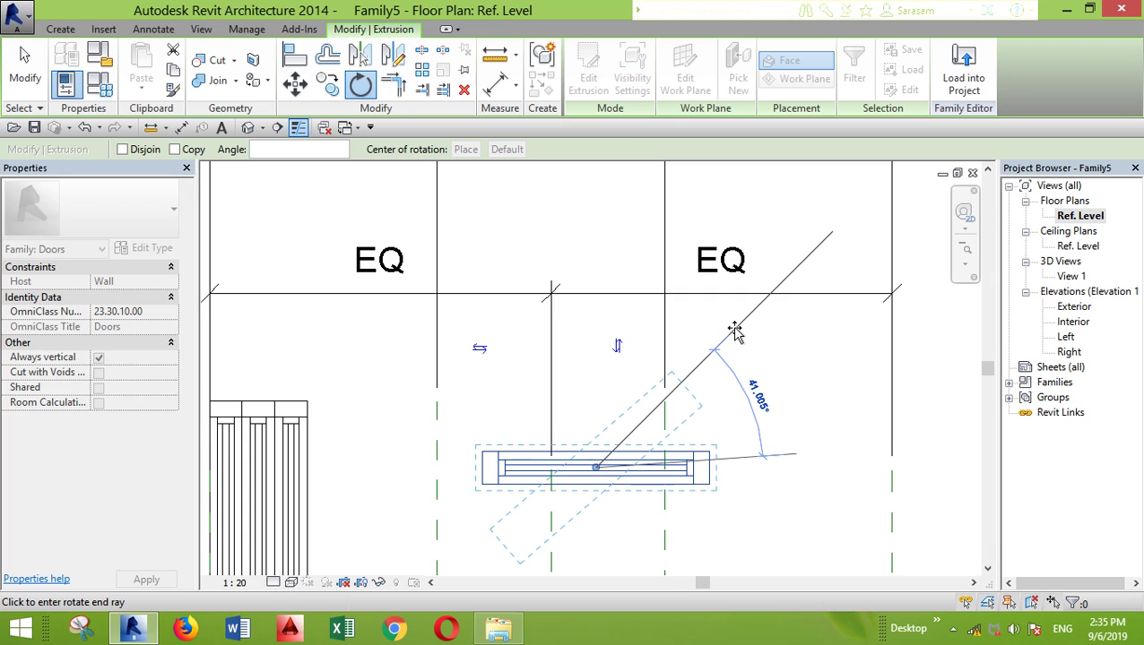
type("45")
key("Return")
middle_click_drag(683, 520, 658, 387)
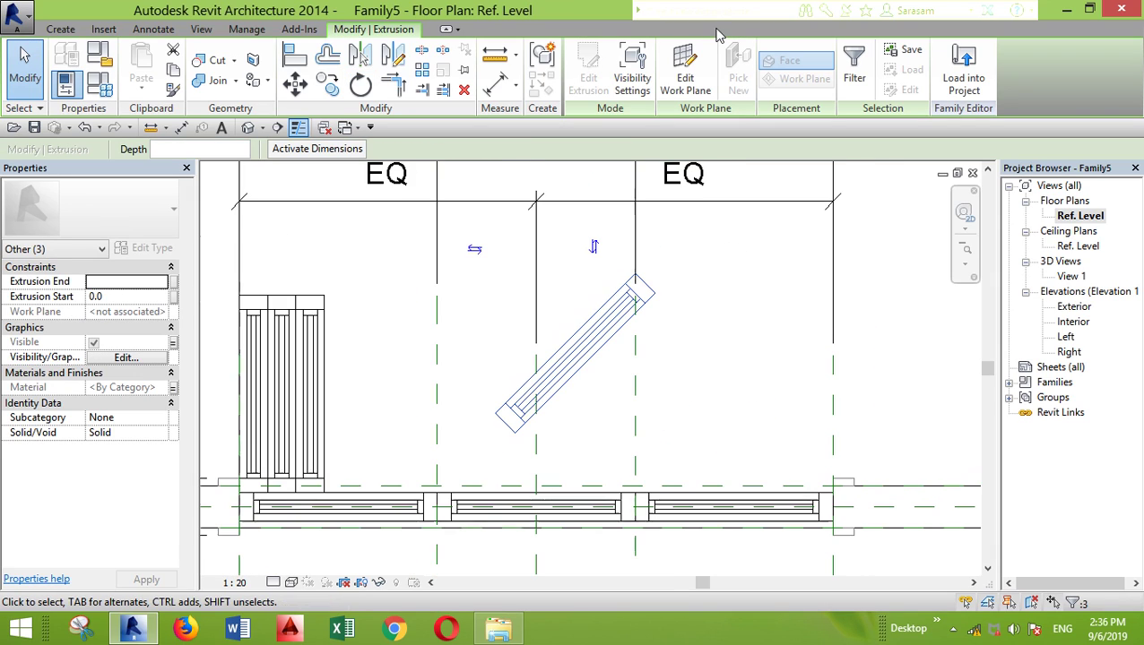
Mirror the angled panel twice as copies about vertical axes through the end corners, forming a three-panel zigzag
scroll(477, 265, "down", 1)
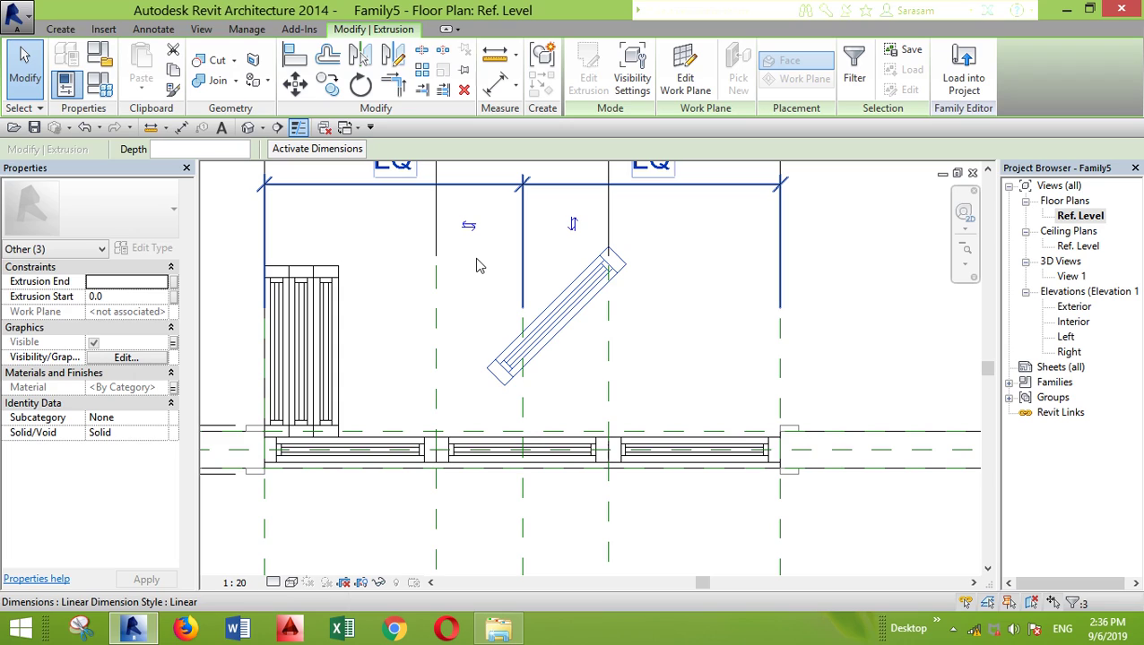
left_click(391, 56)
left_click(623, 305)
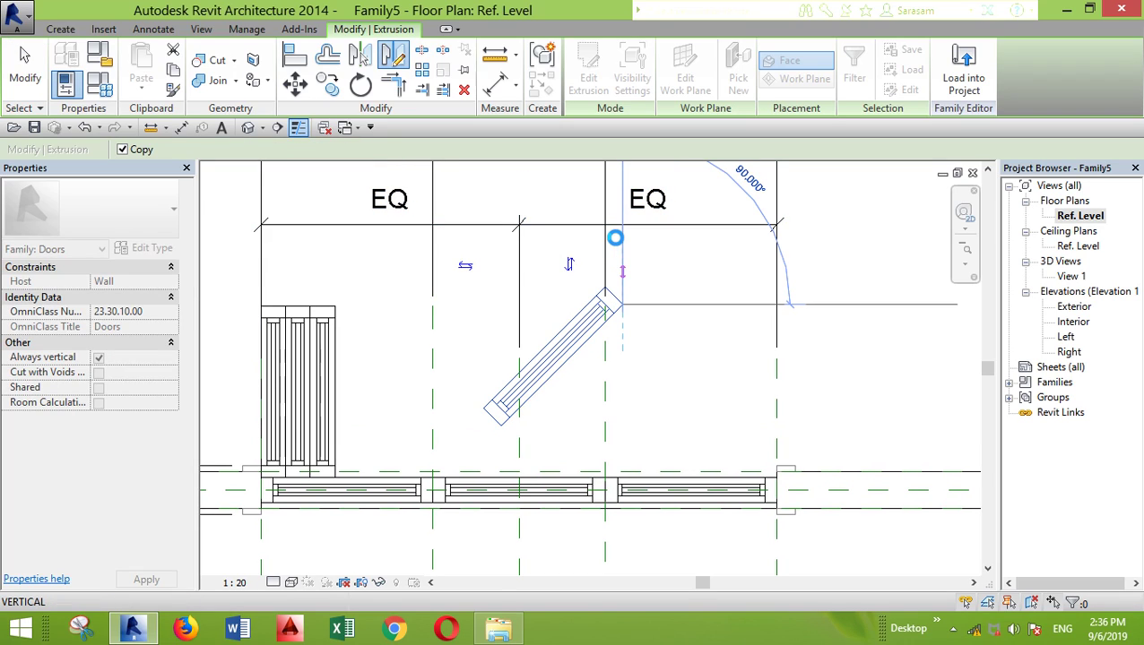
left_click(615, 238)
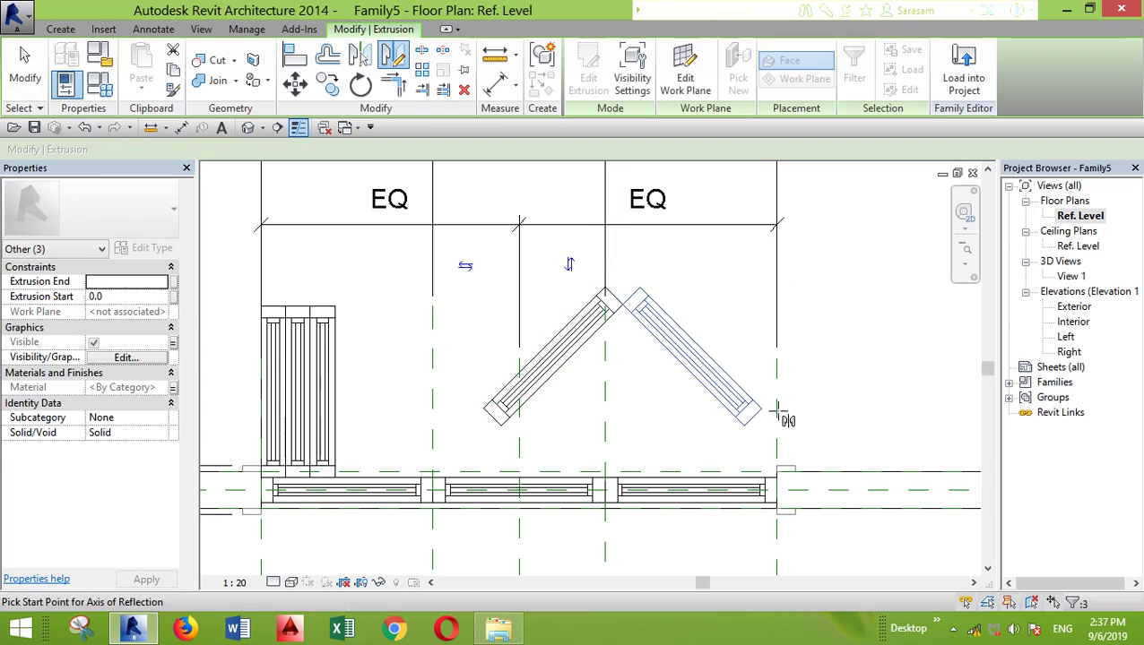
left_click(761, 408)
left_click(761, 363)
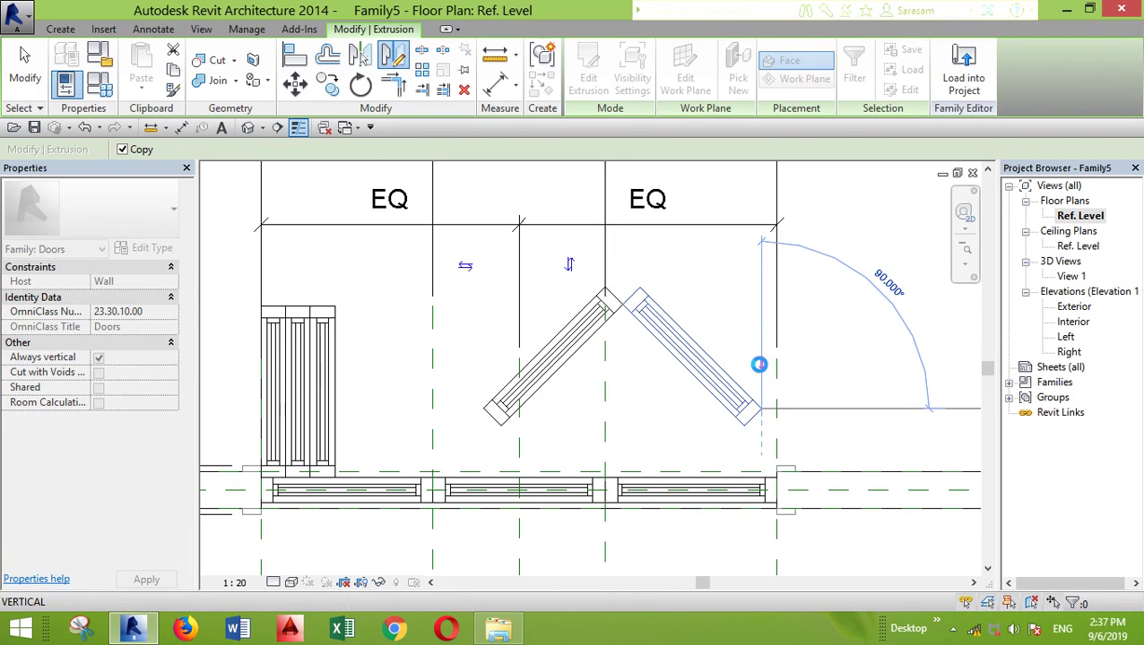
key("Escape")
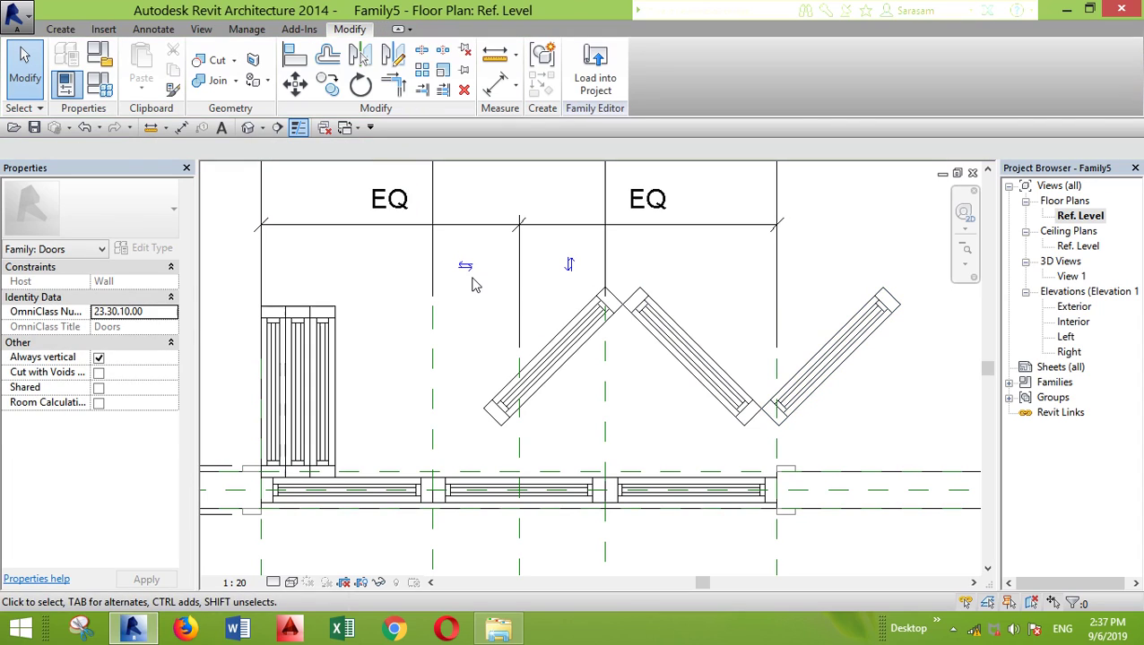
Associate the visibility of the three zigzag panels with a new instance family parameter named Open 45, grouped under Visibility
left_click_drag(471, 278, 911, 461)
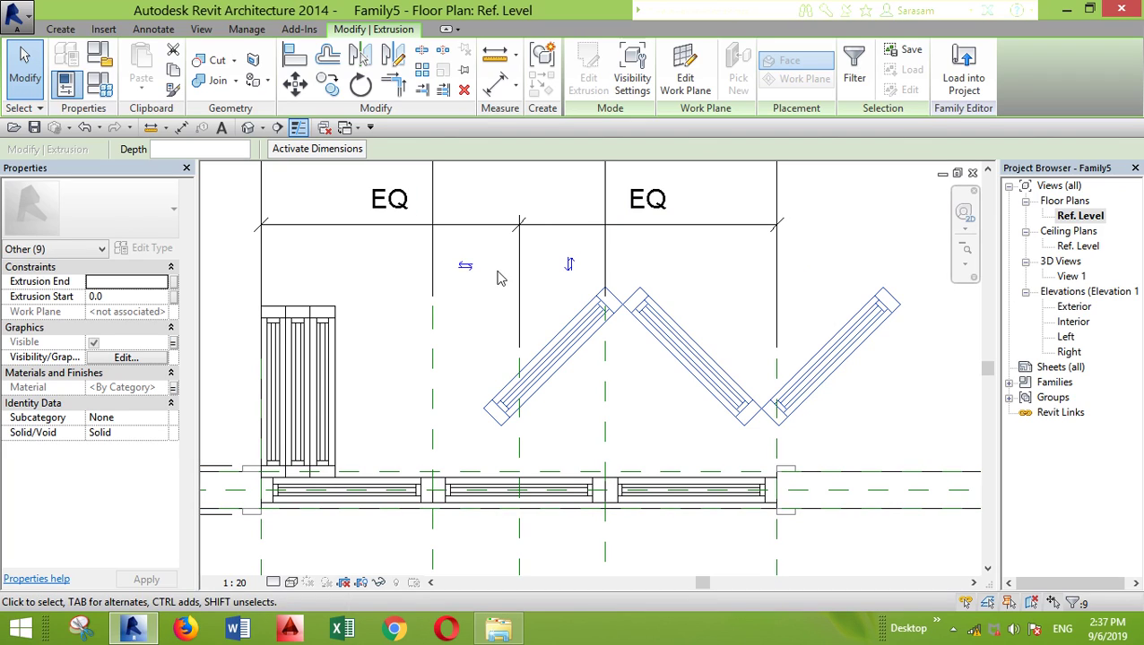
left_click(174, 346)
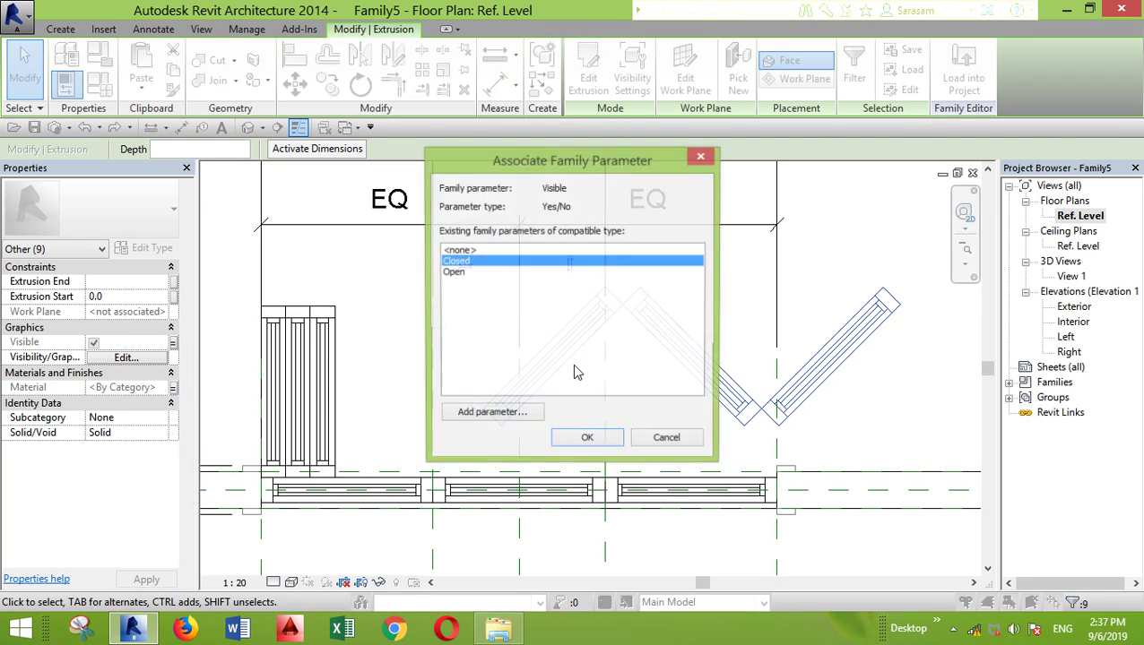
left_click(483, 414)
left_click(812, 472)
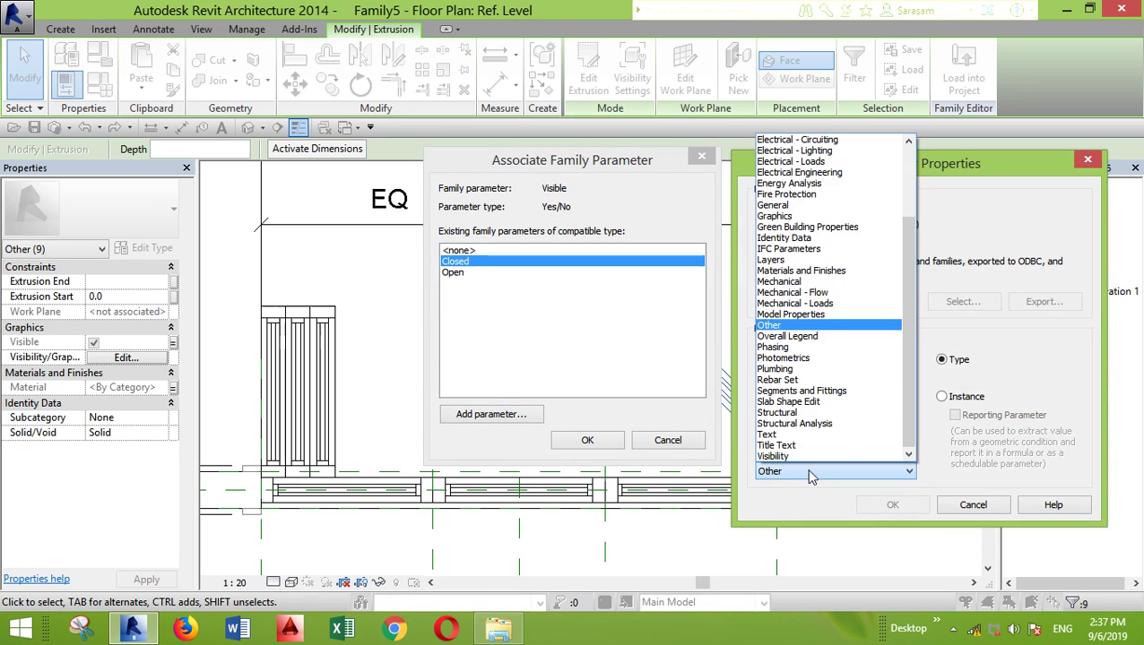
left_click(804, 458)
left_click(799, 360)
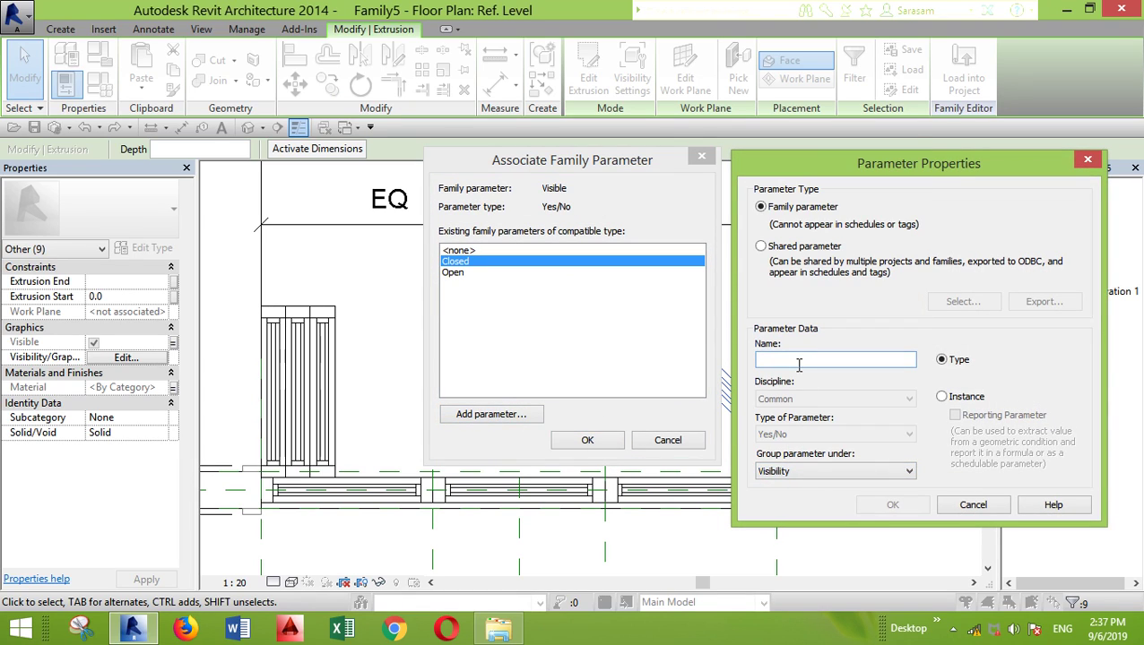
type("Open 45")
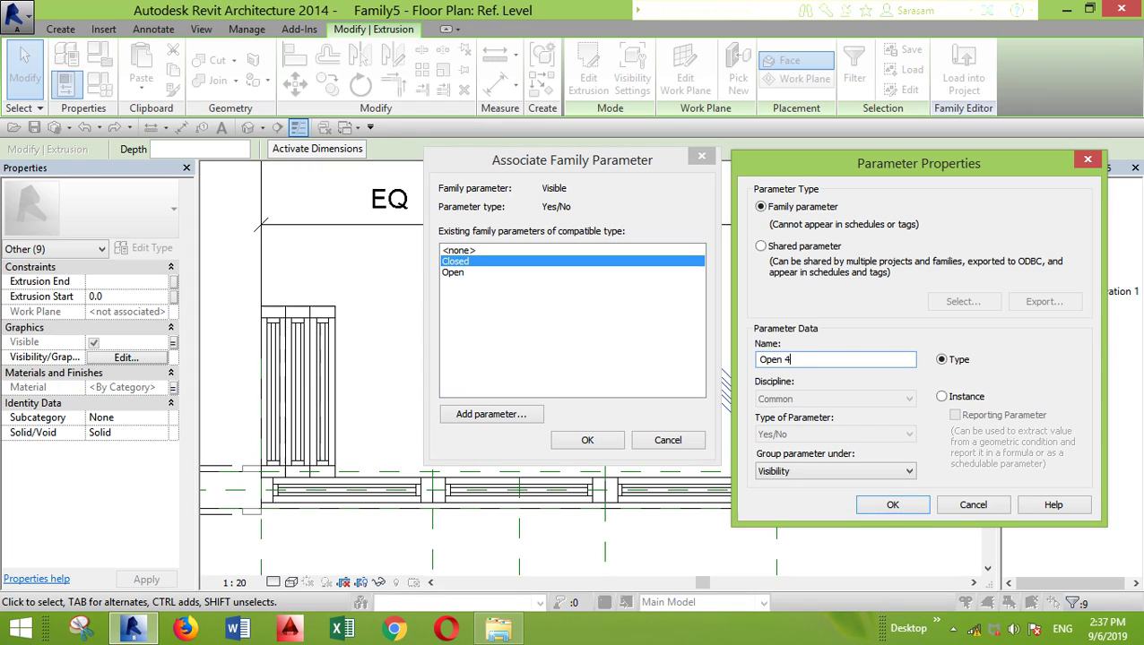
left_click(965, 397)
left_click(893, 506)
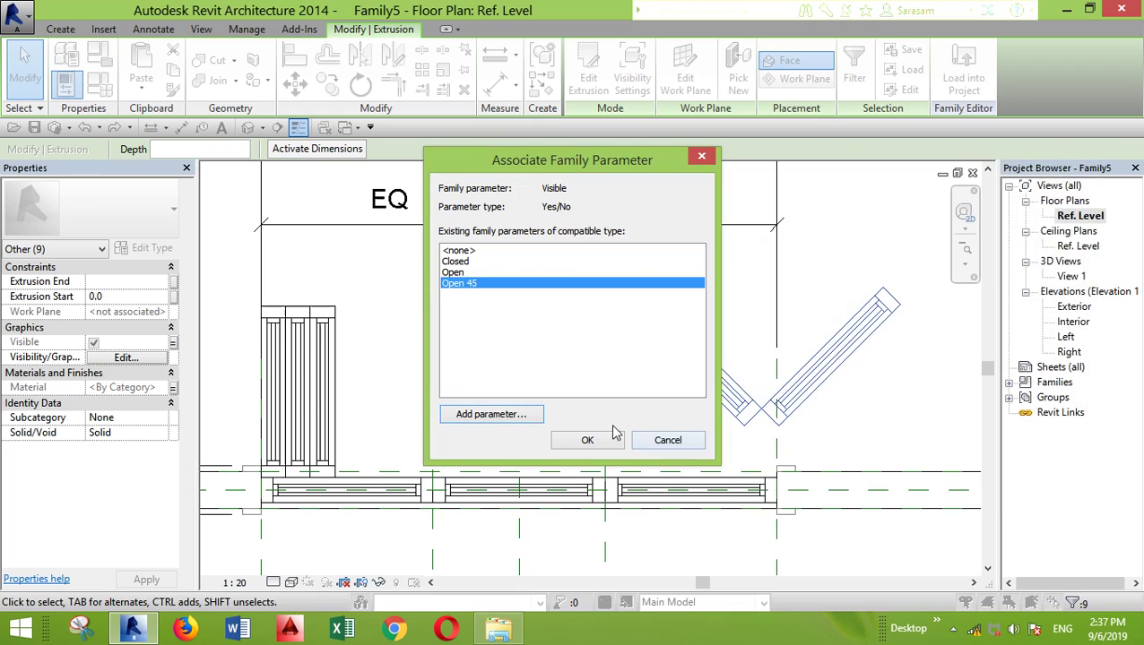
left_click(587, 440)
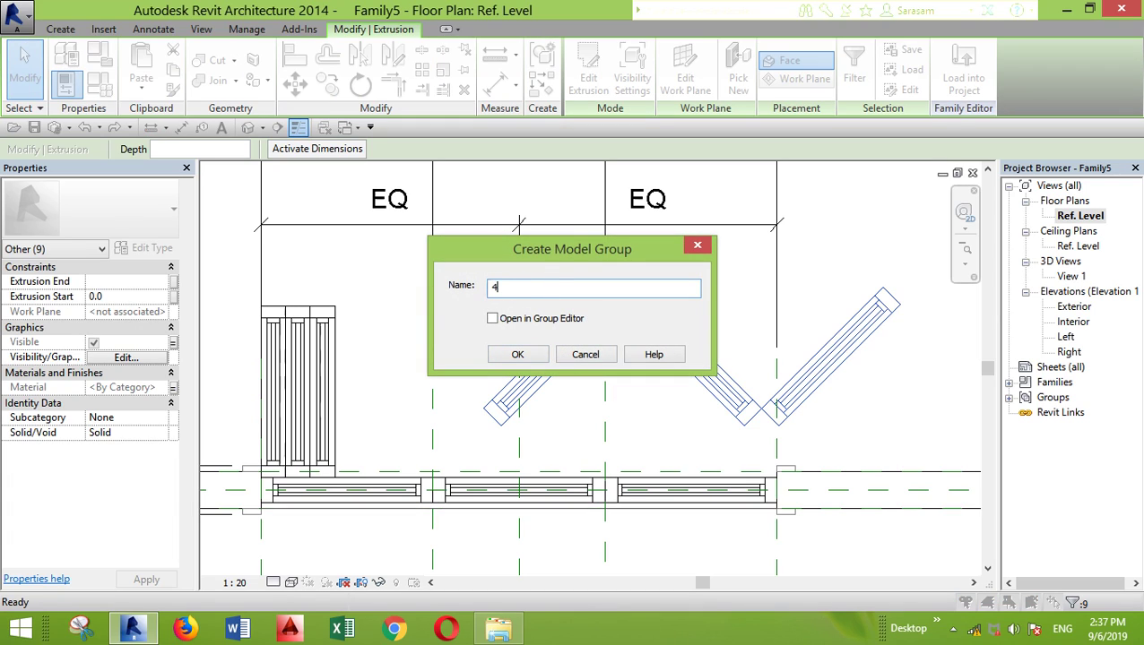
Create a model group named 45 from the zigzag panels and move it to the outer corner of the leftmost closed panel
left_click(517, 355)
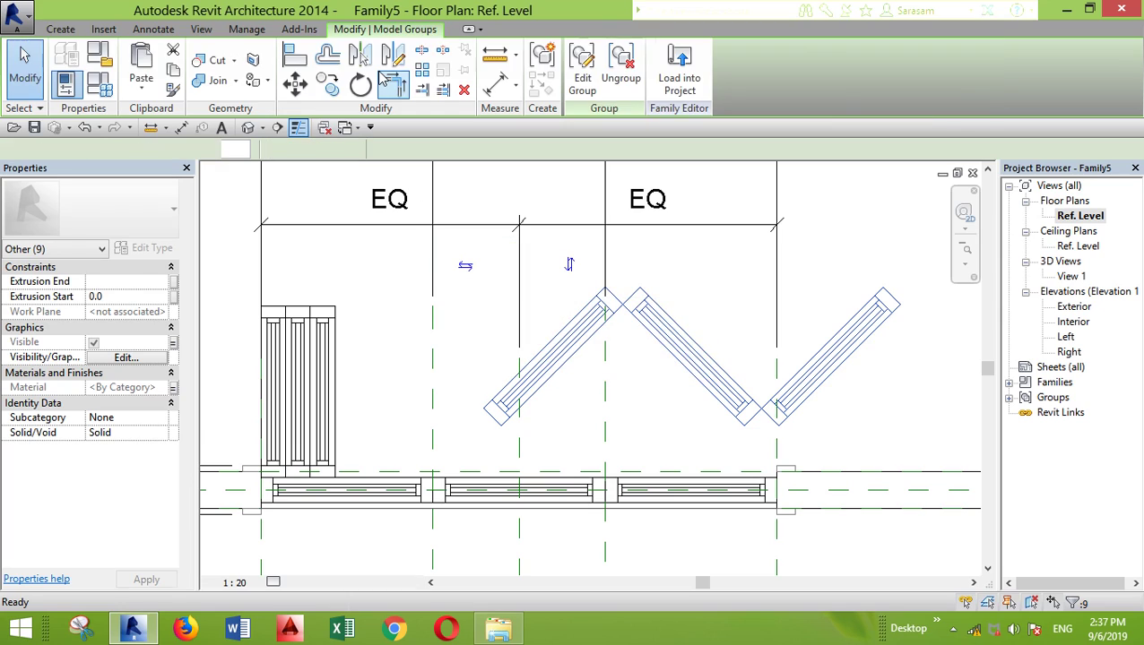
left_click(491, 410)
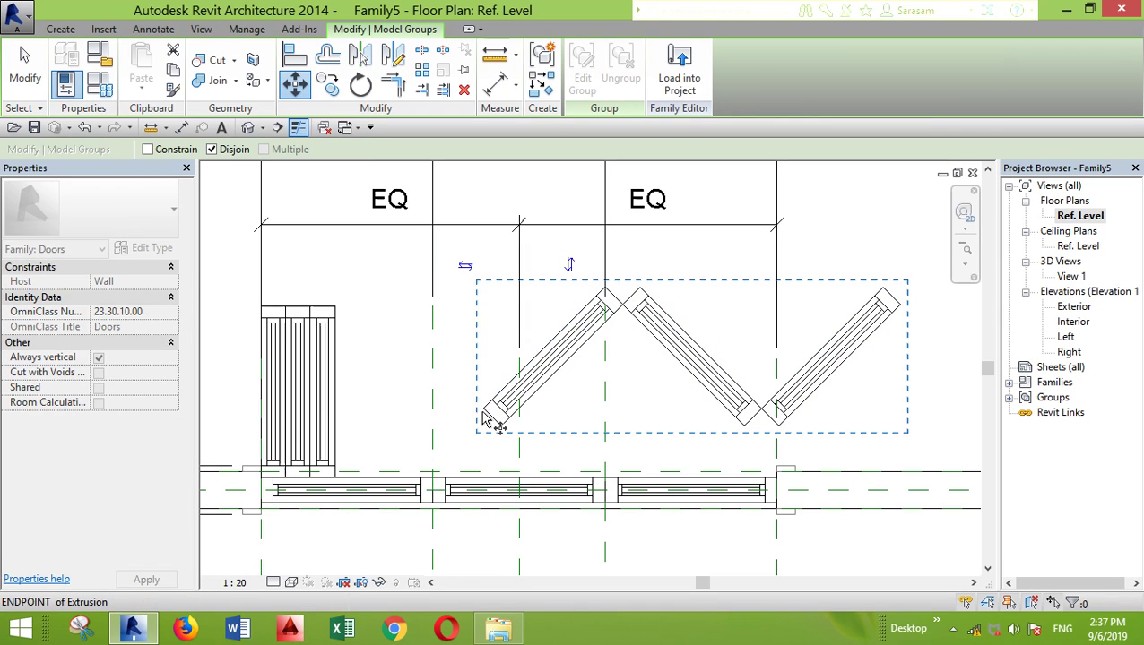
scroll(255, 489, "up", 3)
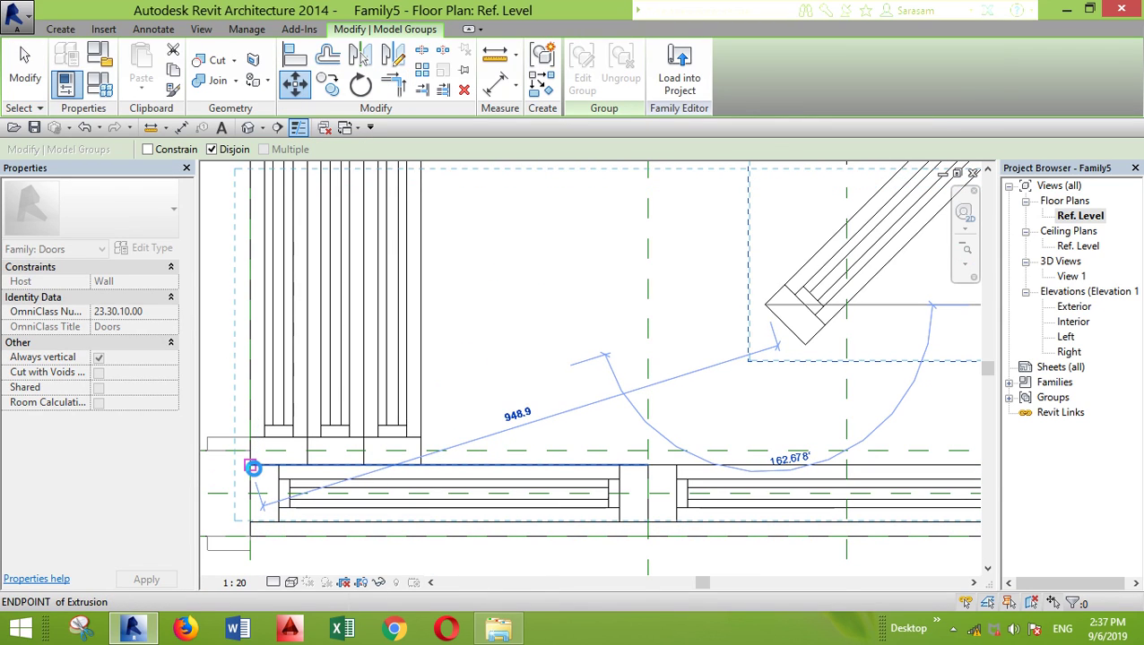
left_click(255, 462)
scroll(415, 422, "down", 3)
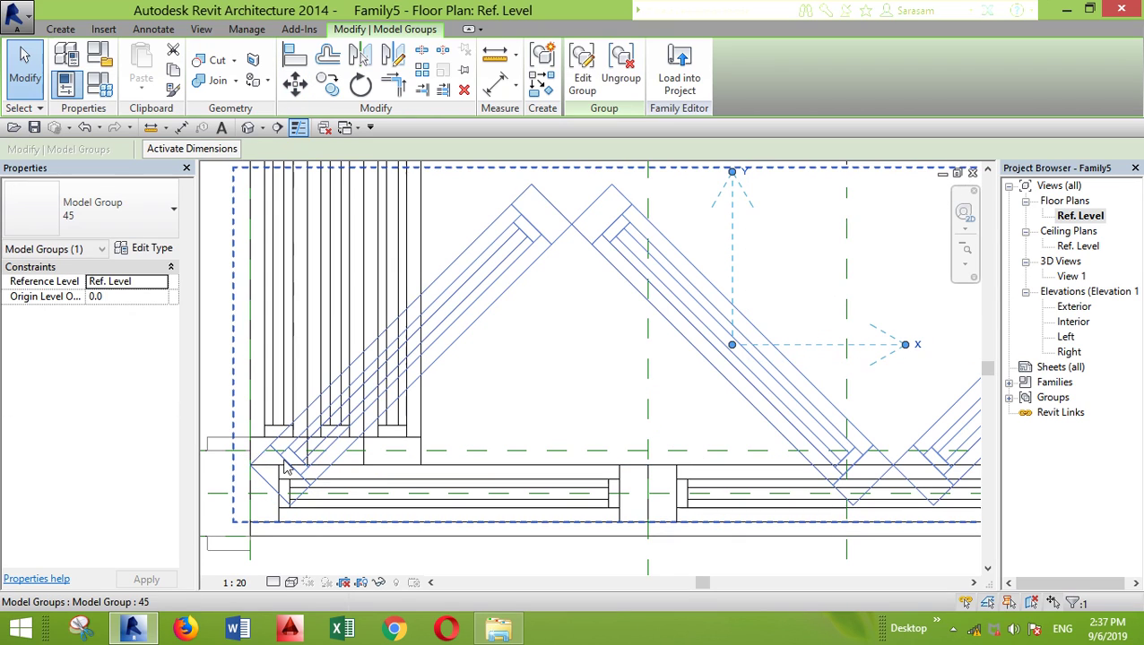
scroll(416, 421, "down", 2)
key("Escape")
middle_click_drag(664, 518, 729, 516)
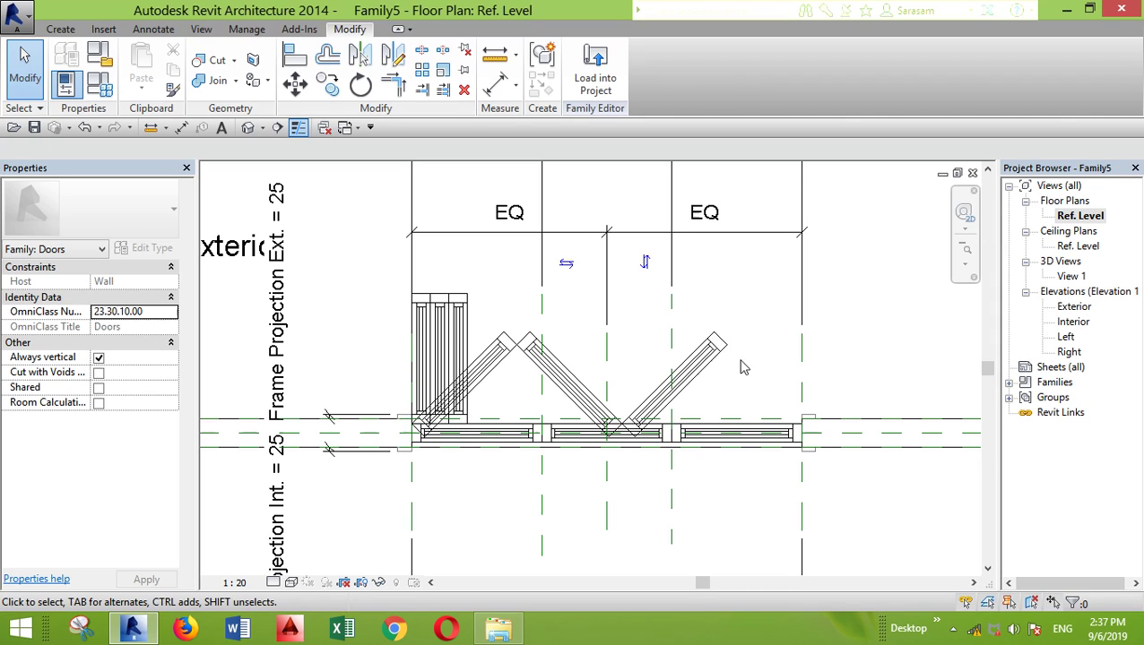
middle_click_drag(741, 365, 751, 397)
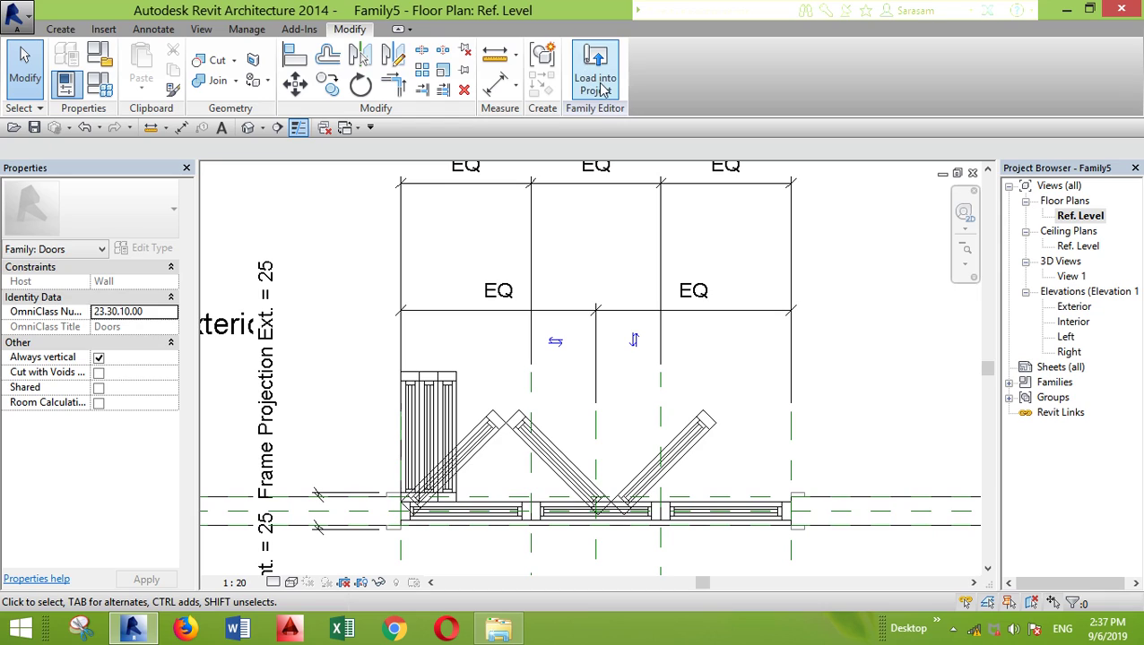
Create a new project from the Architectural Template
left_click(12, 11)
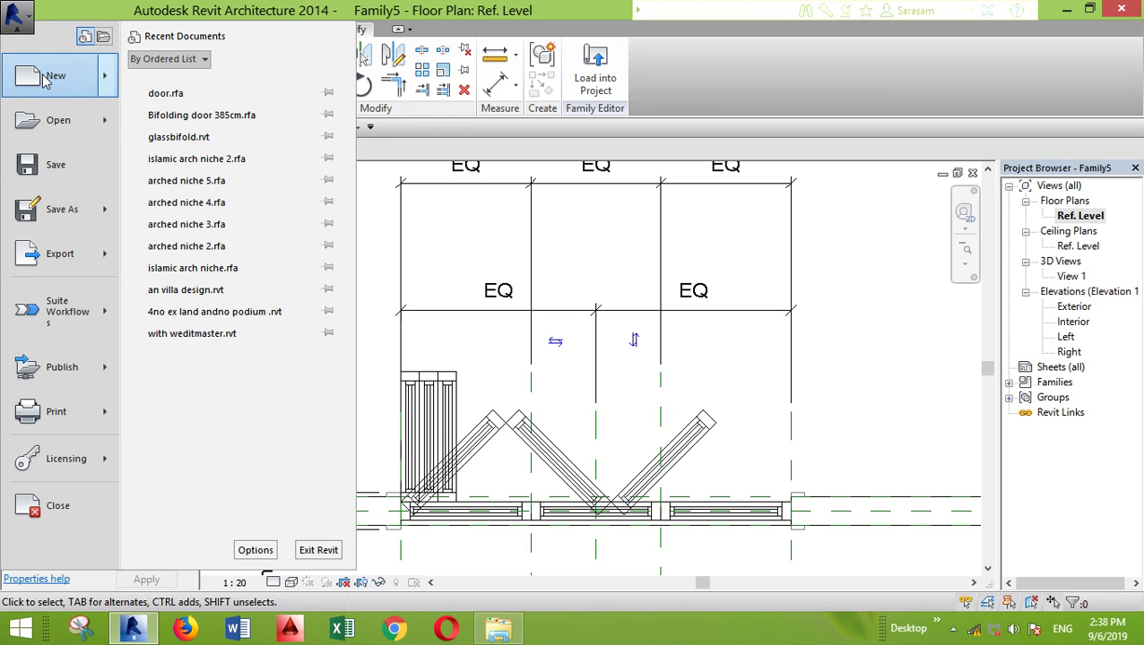
mouse_move(45, 79)
left_click(191, 97)
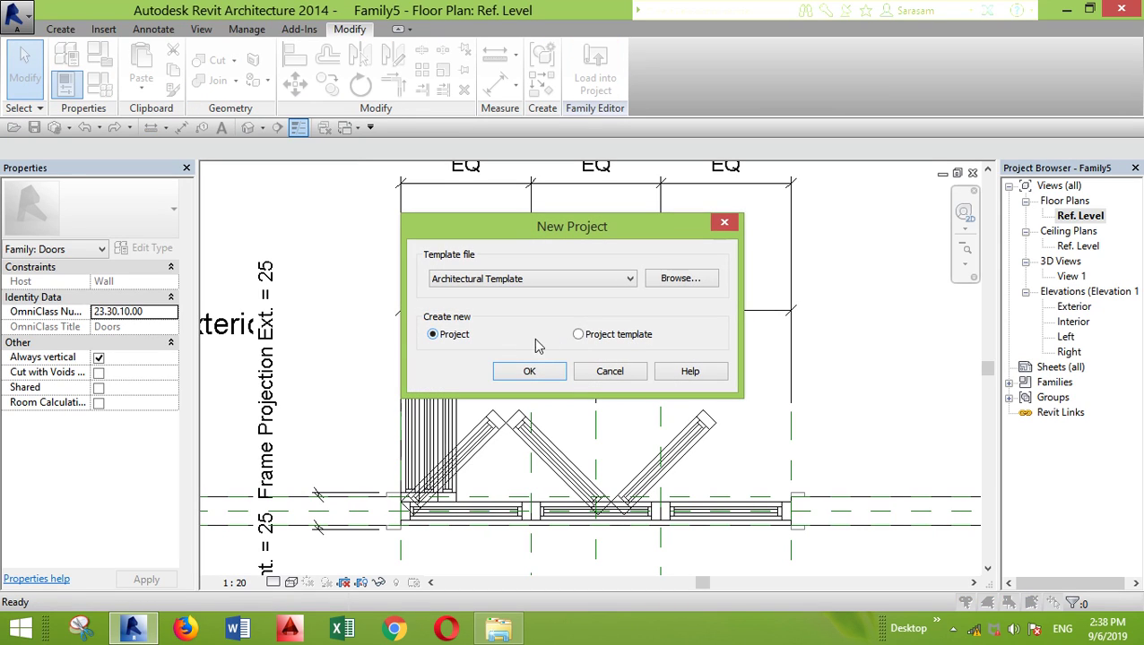
left_click(536, 373)
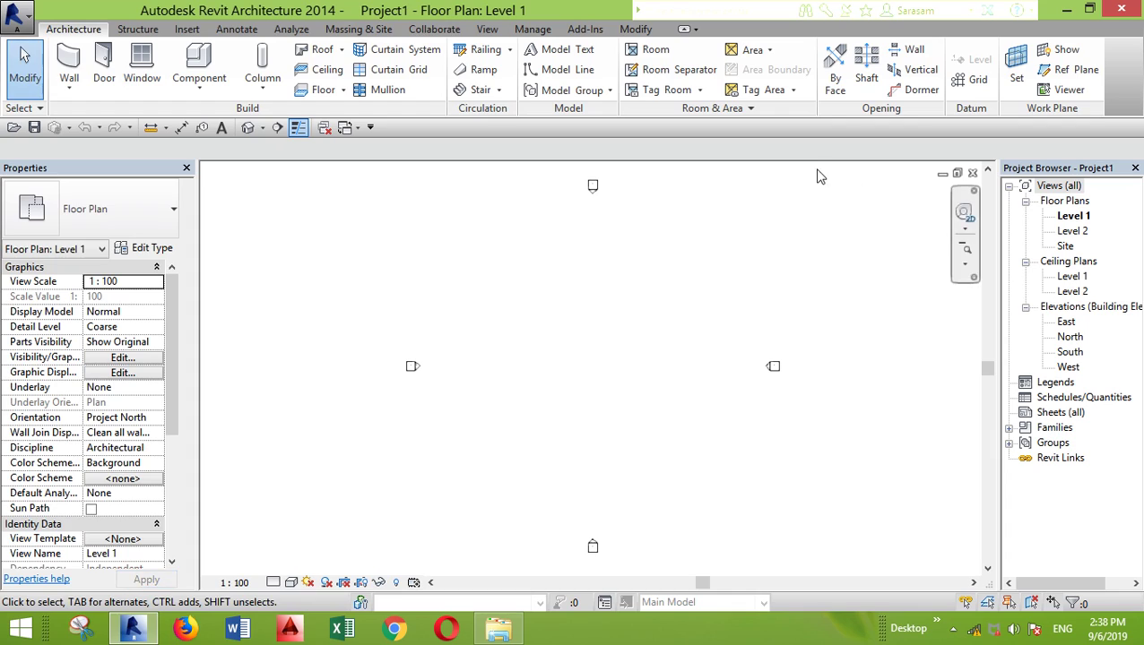
Draw a horizontal Generic - 200mm wall about 14000 mm long between the elevation markers on Level 1
left_click(65, 68)
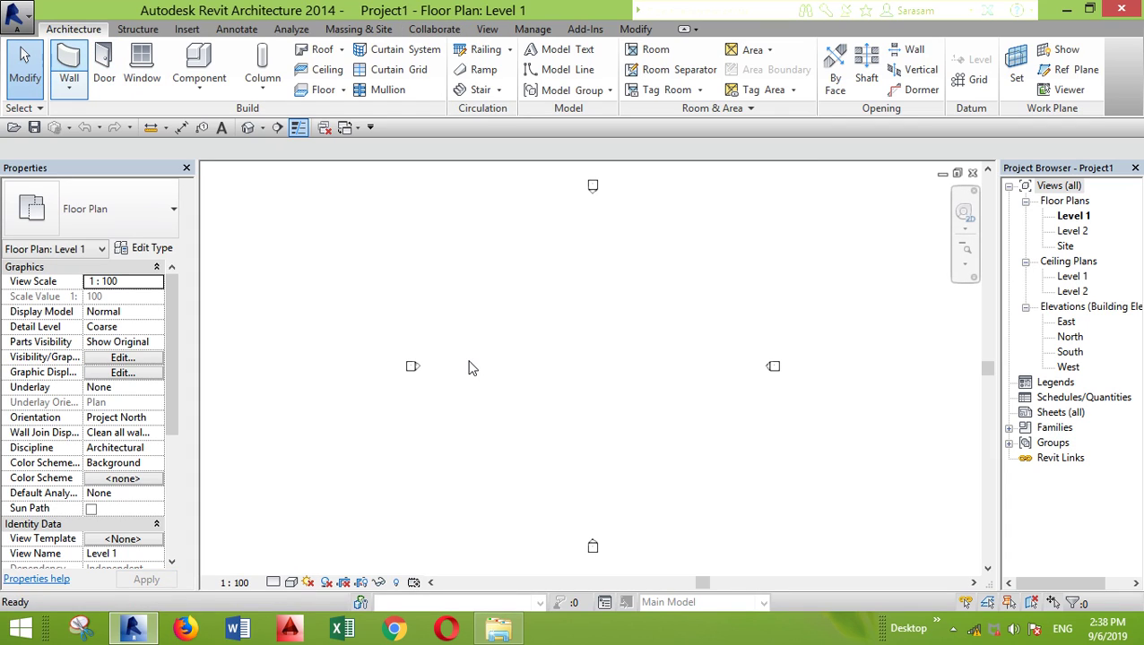
left_click(478, 361)
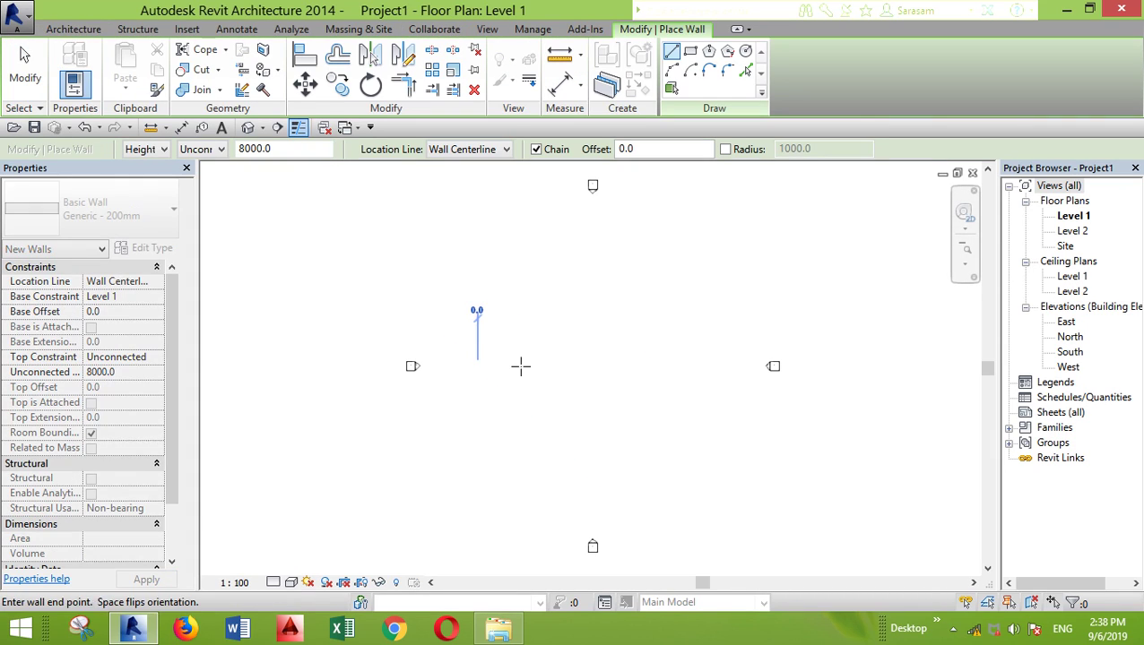
left_click(574, 361)
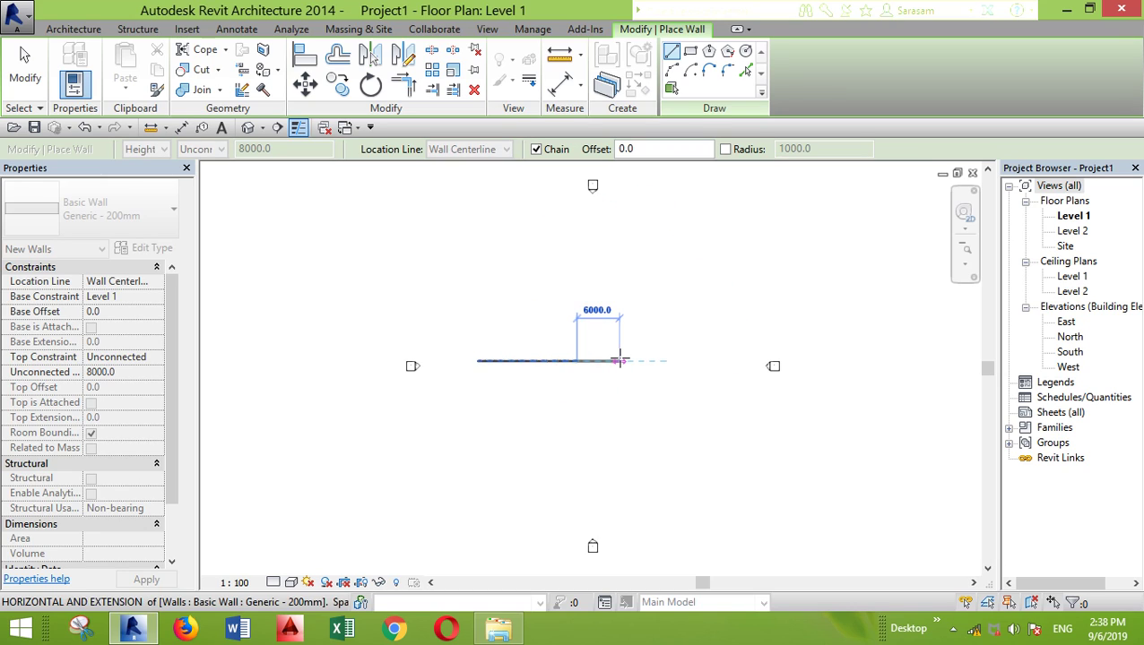
key("Escape")
key("Escape")
Return to the bifold door family's Ref. Level plan and load the family into Project1
left_click(957, 174)
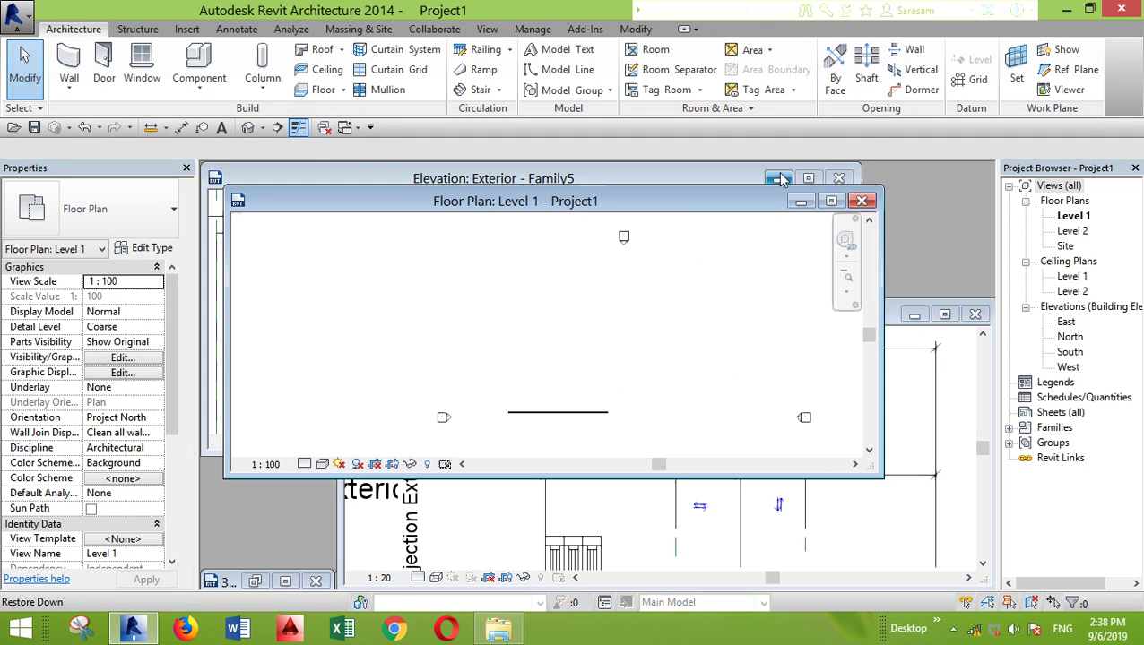
left_click(679, 176)
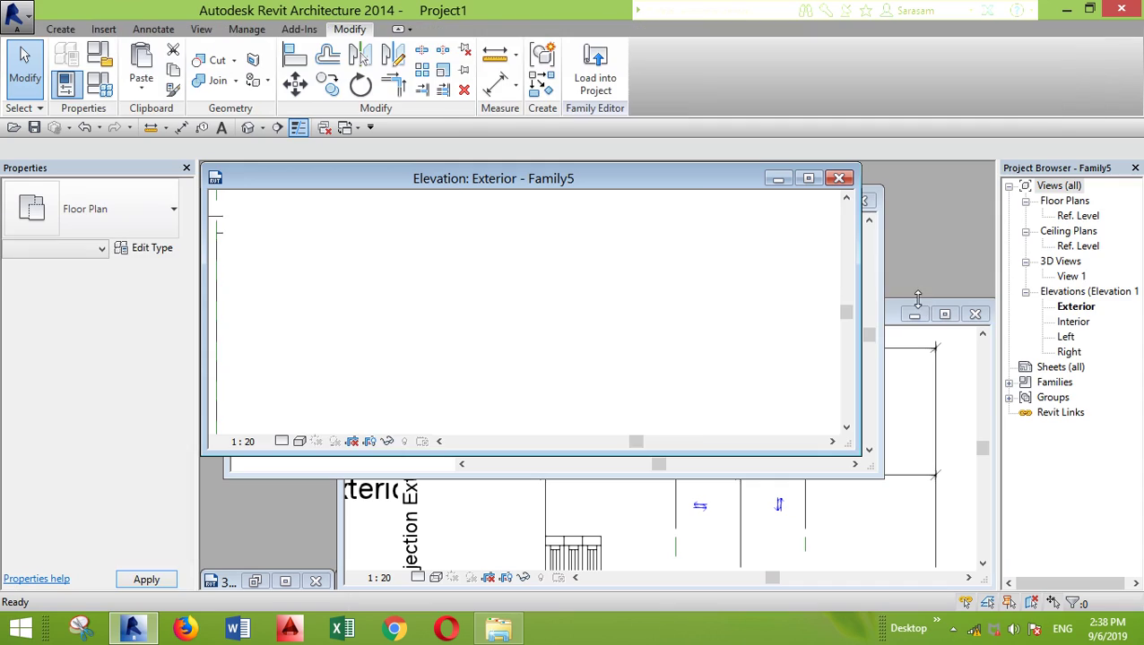
left_click(890, 327)
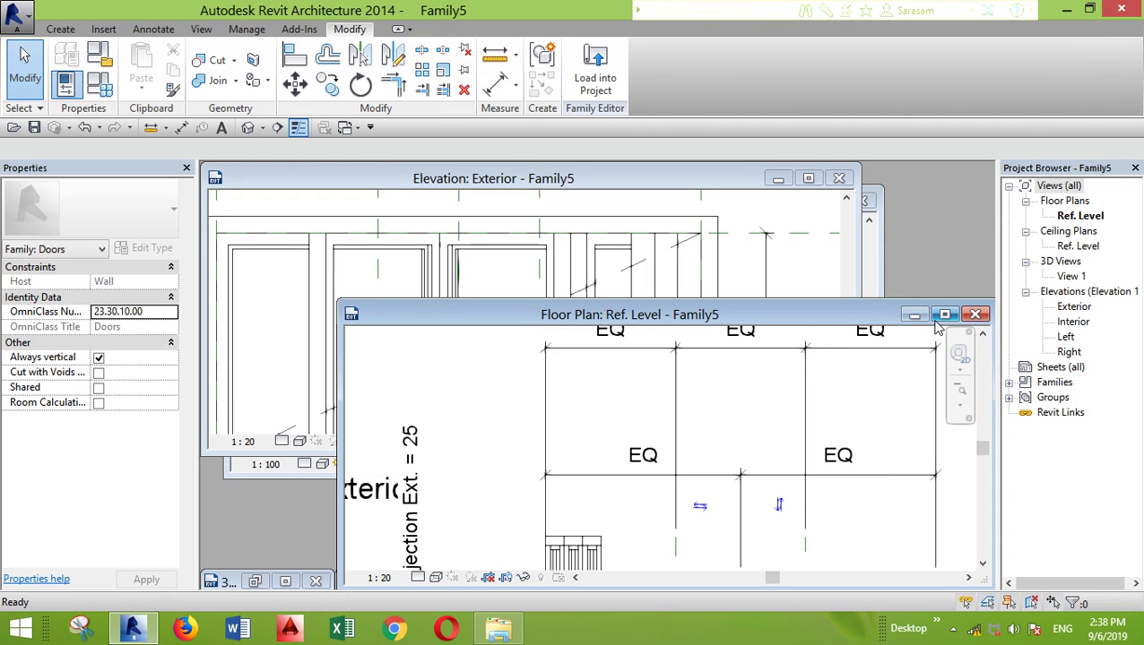
left_click(944, 315)
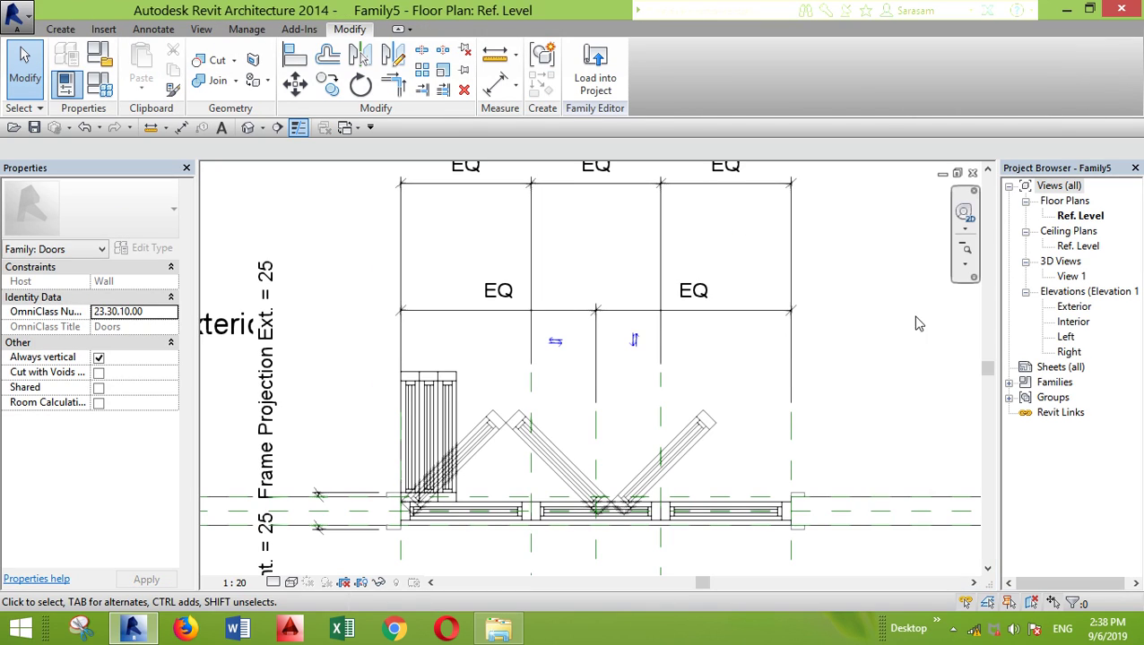
left_click(582, 87)
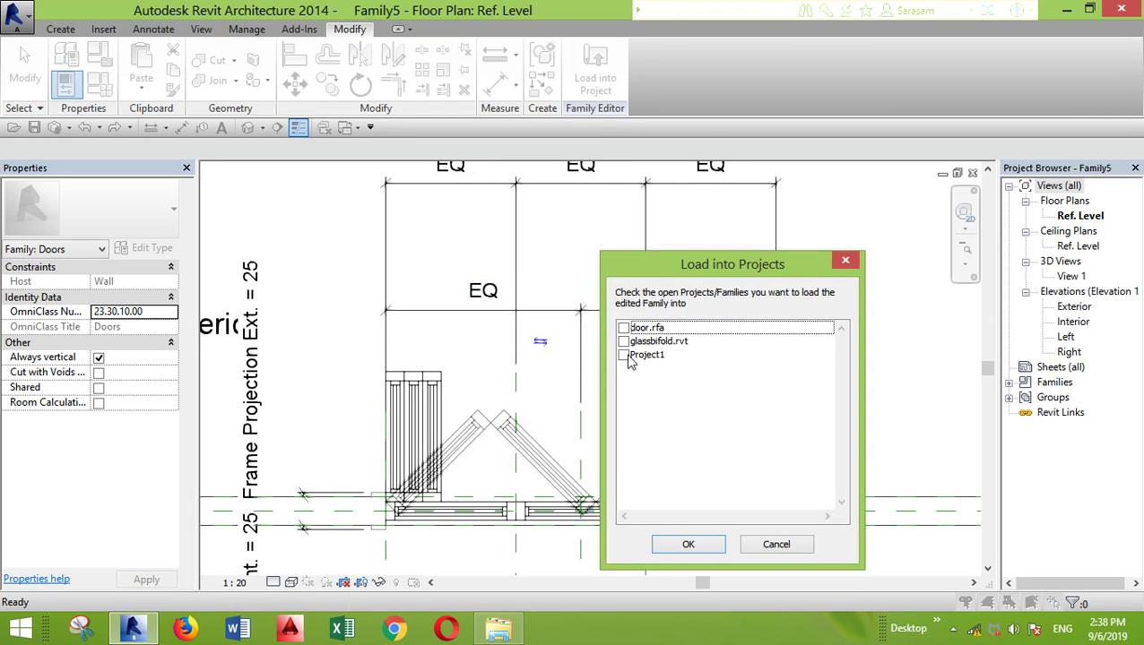
left_click(625, 355)
left_click(715, 545)
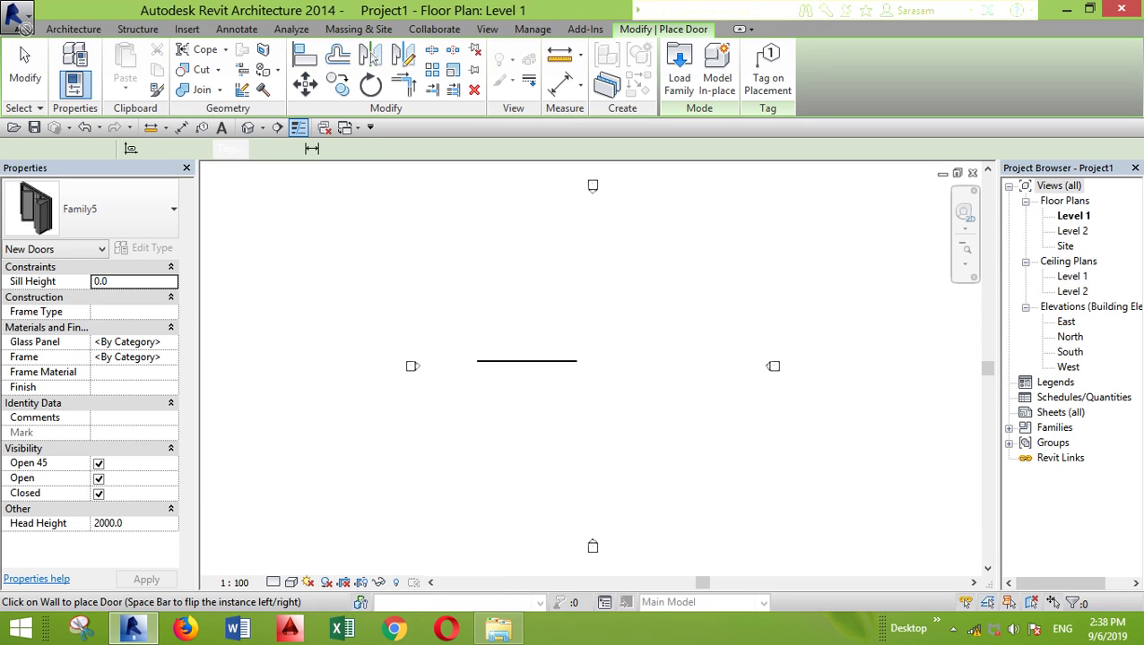
Place one bifold door in the wall, centred about 5900 mm from the wall's left end
left_click(56, 30)
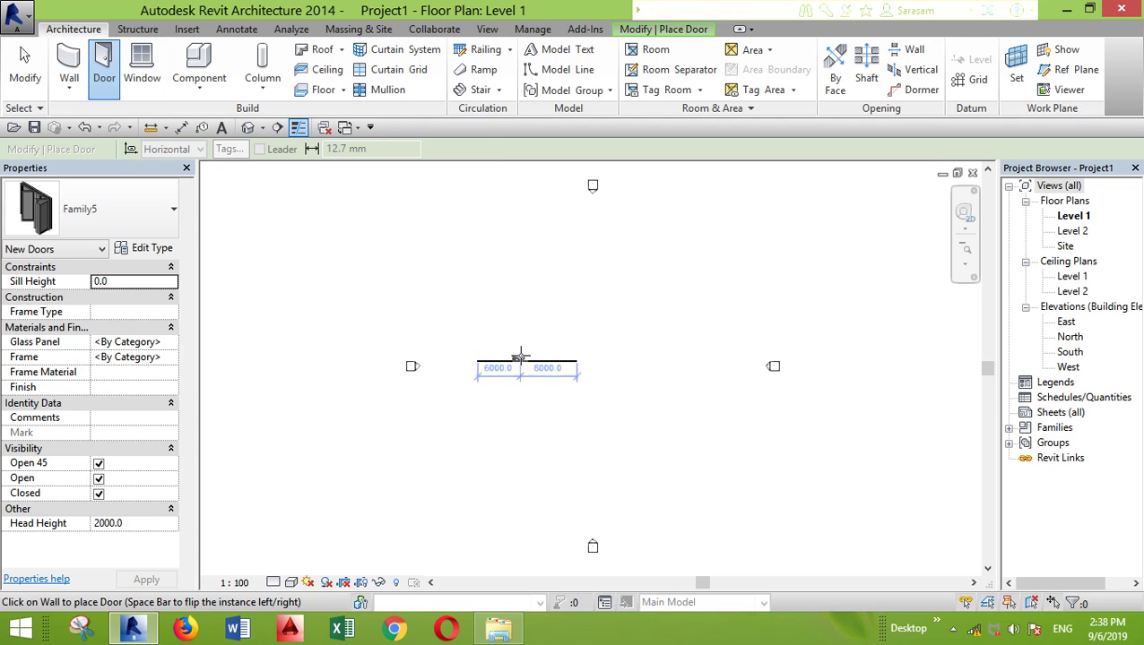
scroll(518, 363, "up", 5)
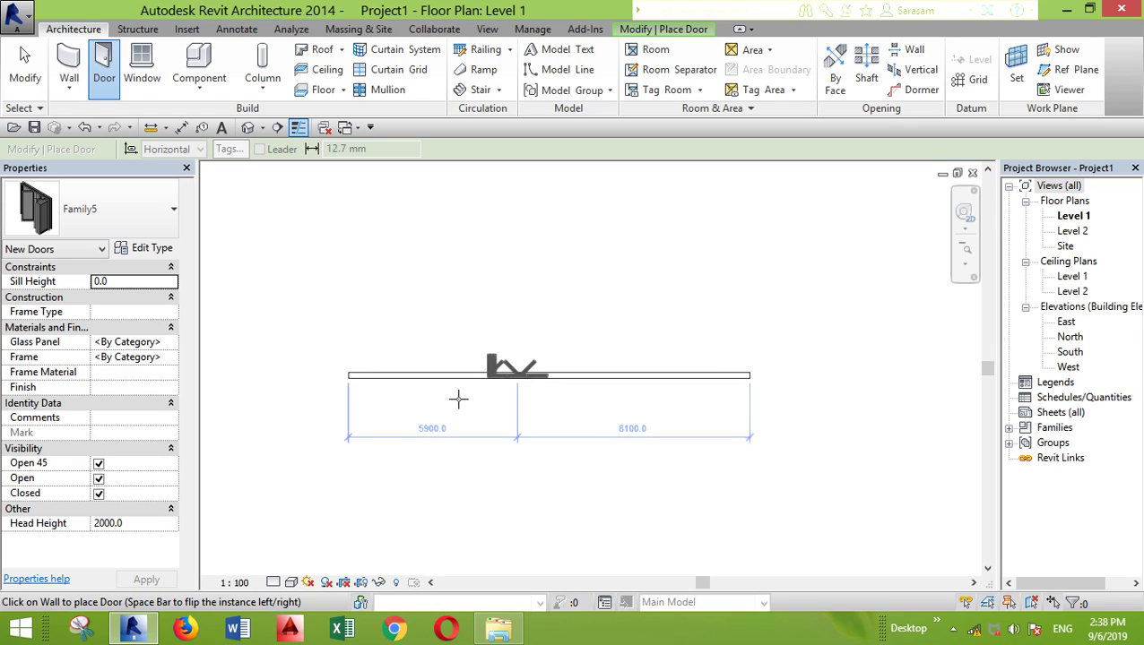
left_click(494, 366)
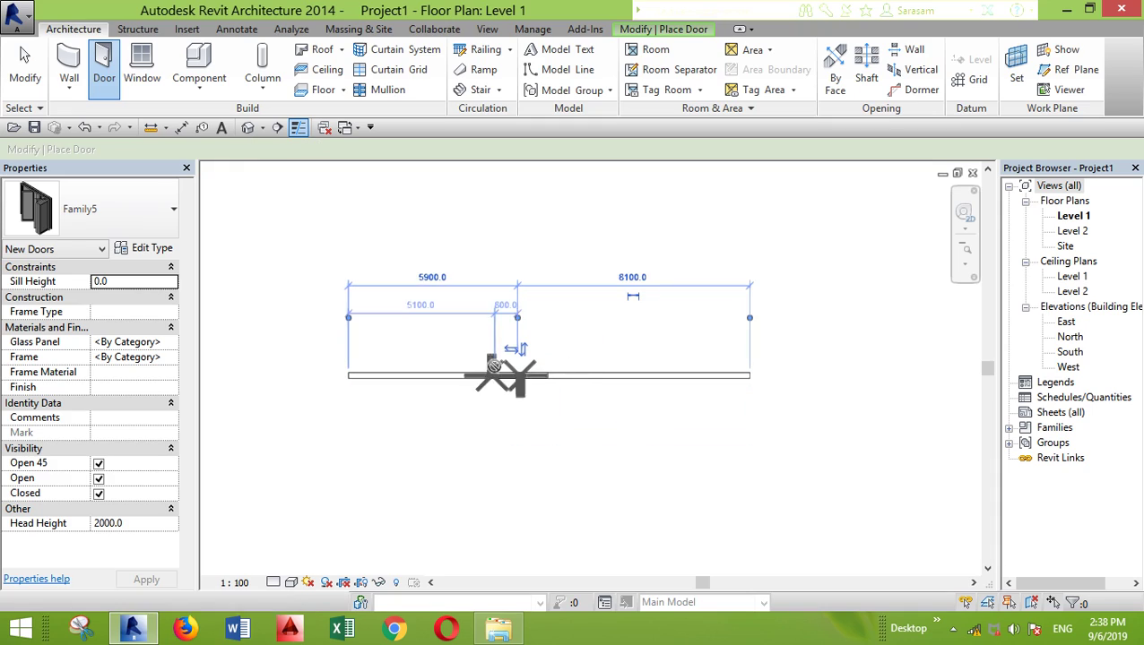
scroll(506, 376, "up", 4)
key("Escape")
key("Escape")
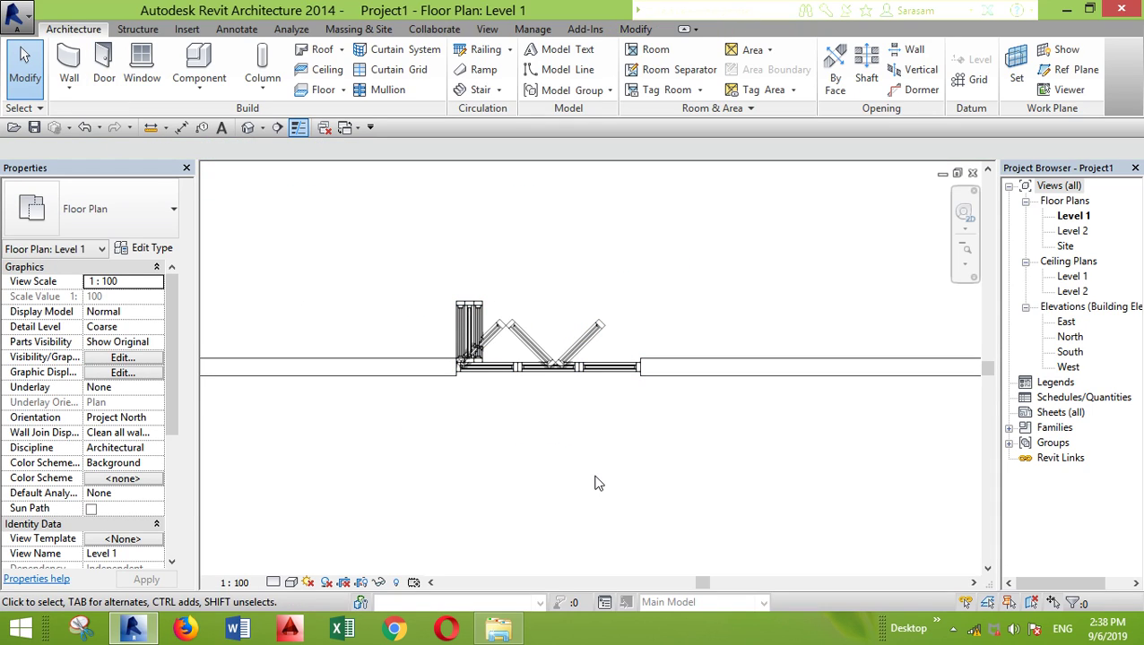
Copy the placed door 3600 mm to the right along the wall
middle_click_drag(599, 484, 542, 475)
scroll(541, 476, "up", 1)
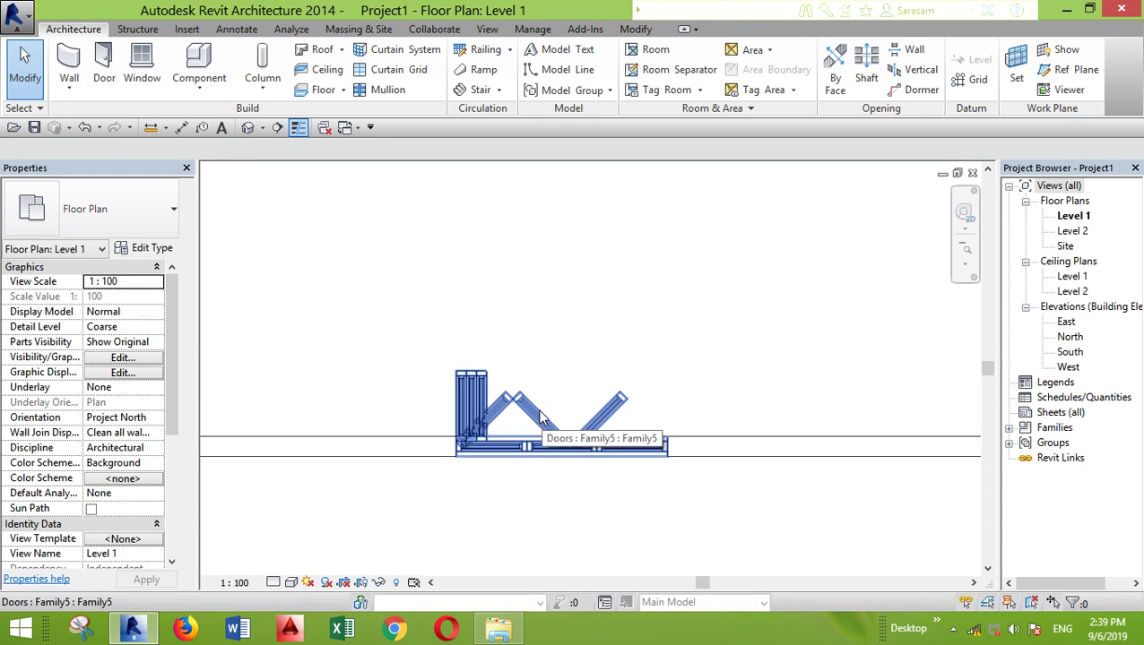
scroll(541, 417, "down", 1)
left_click(513, 395)
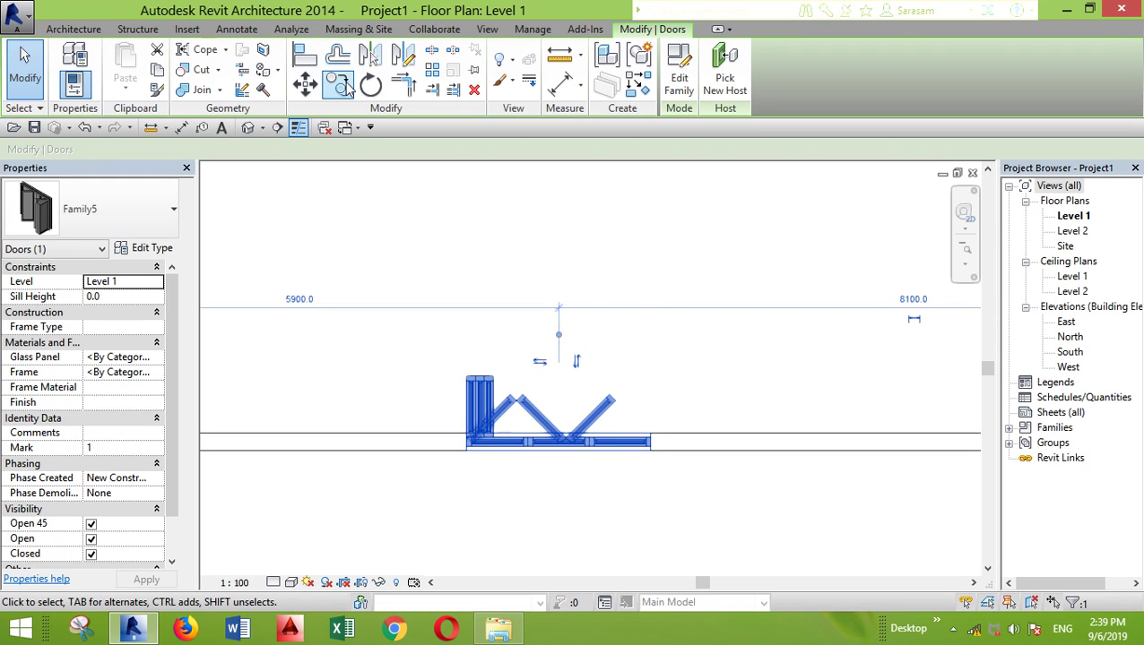
left_click(338, 85)
left_click(651, 442)
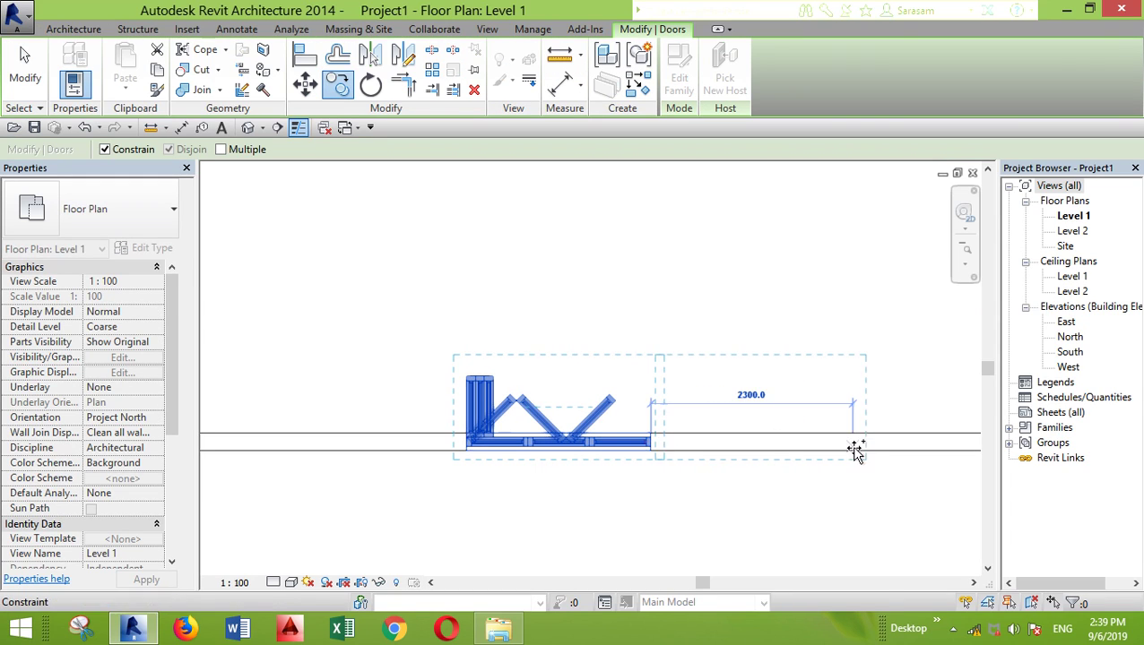
middle_click_drag(856, 451, 434, 530)
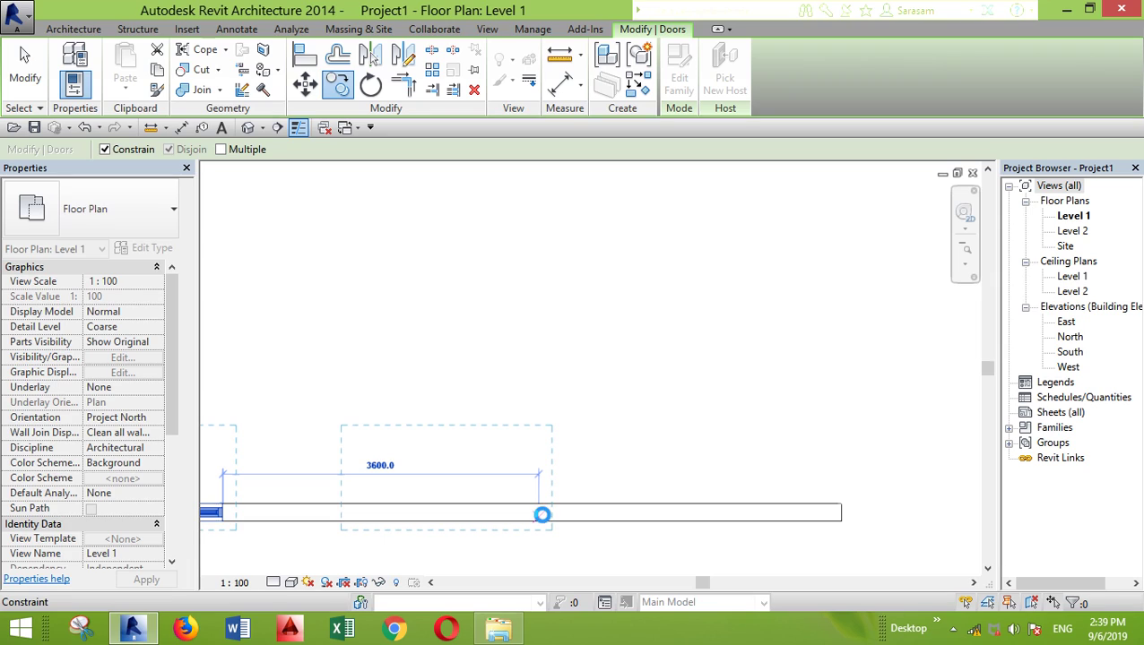
left_click(540, 515)
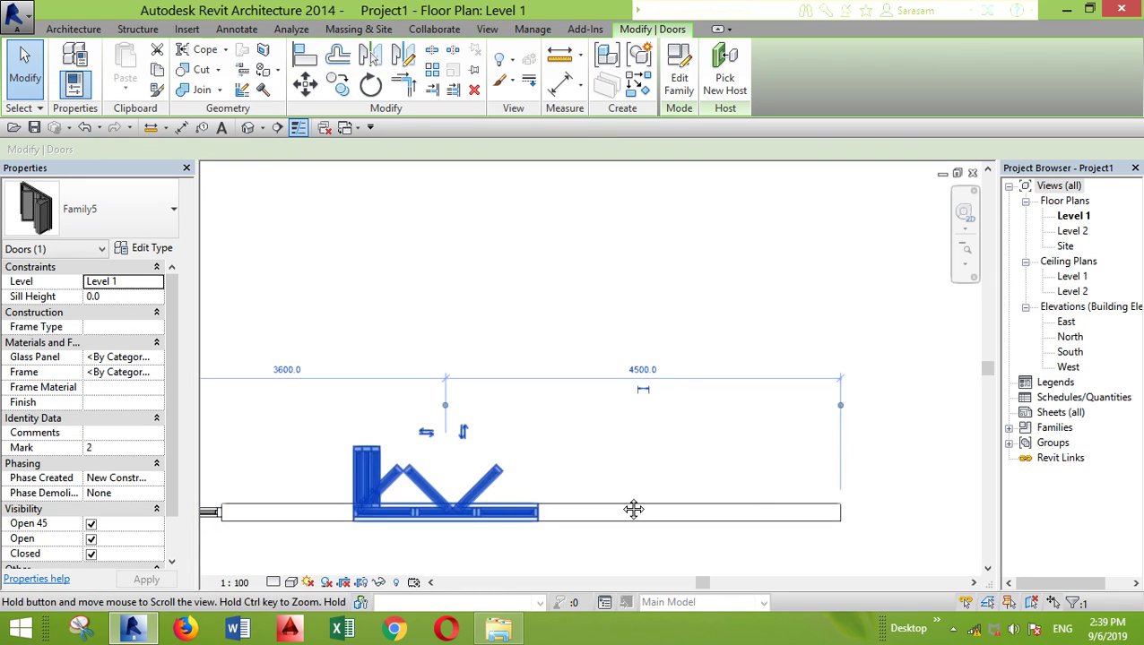
Make a third copy of the original door about 4000 mm to its left along the wall
middle_click_drag(630, 511, 720, 467)
middle_click_drag(572, 475, 850, 434)
left_click(692, 441)
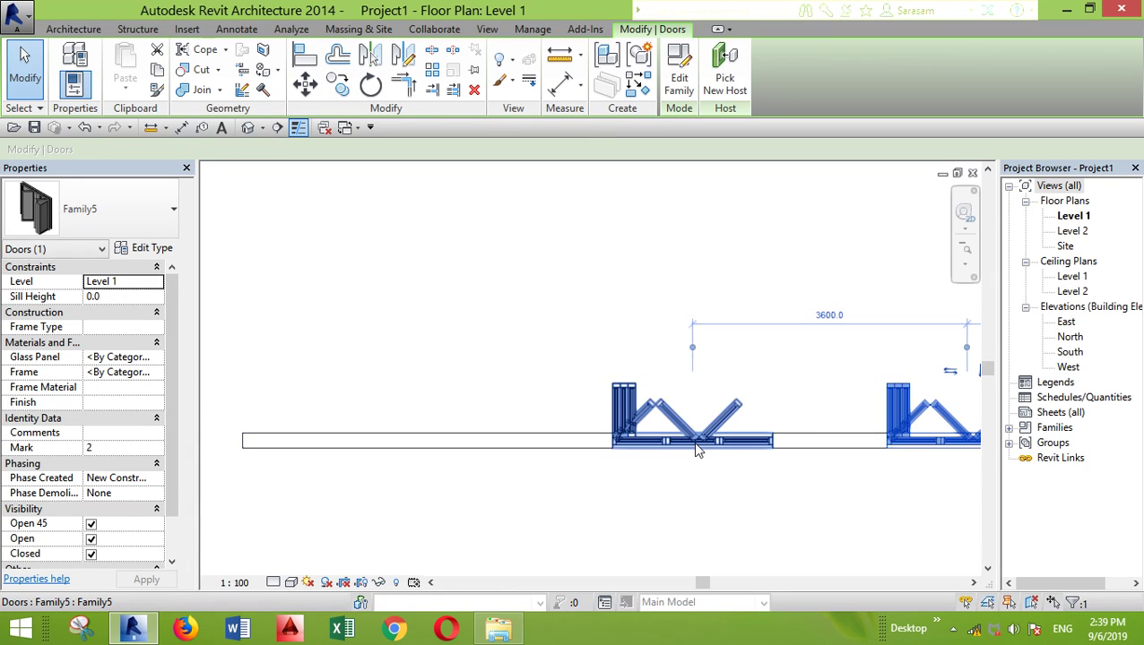
mouse_move(386, 441)
left_mouse_down("ctrl")
mouse_move(368, 446)
mouse_move(384, 444)
left_mouse_up("ctrl")
left_click(440, 490)
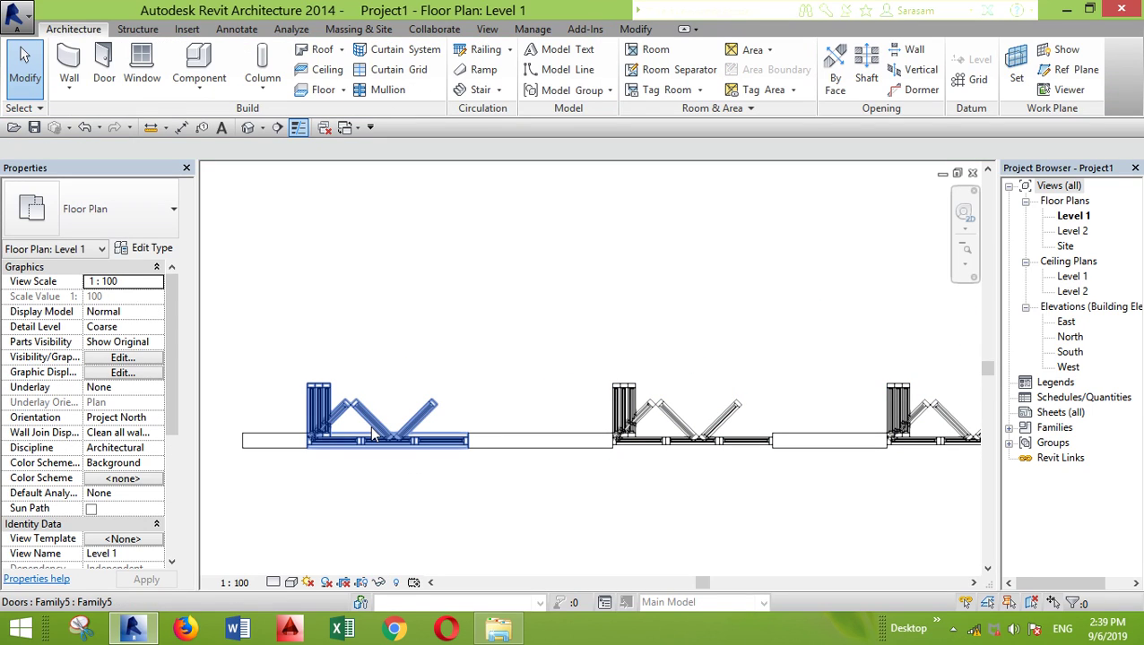
Turn off the Open and Open 45 visibility parameters of the leftmost door so only its closed panels show
left_click(399, 439)
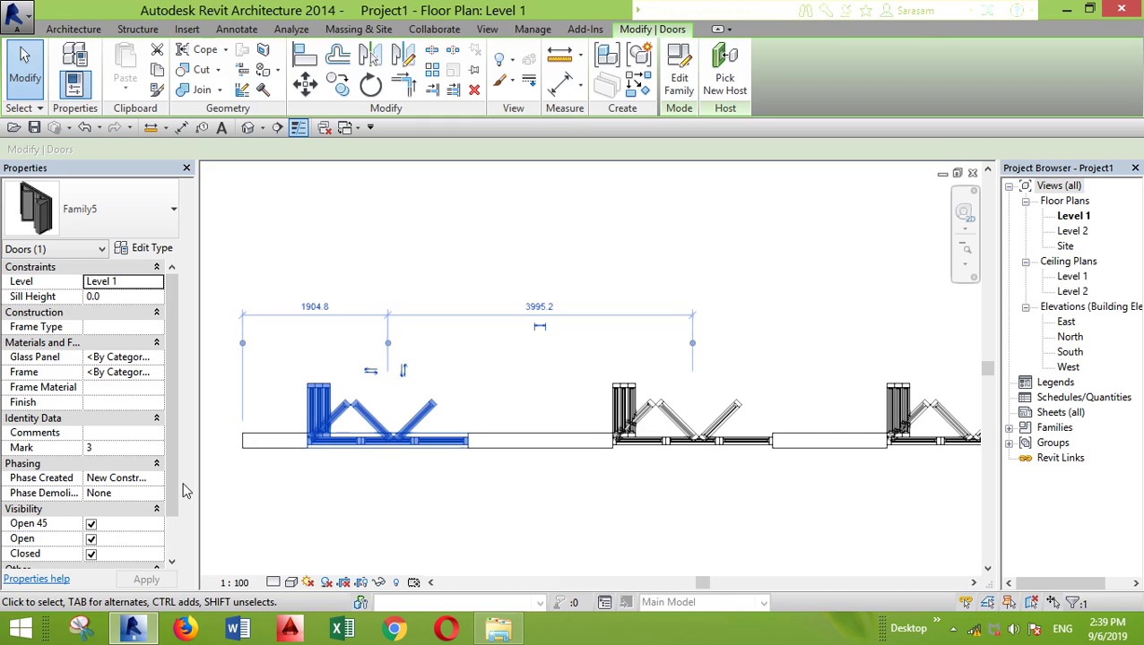
scroll(171, 467, "down", 2)
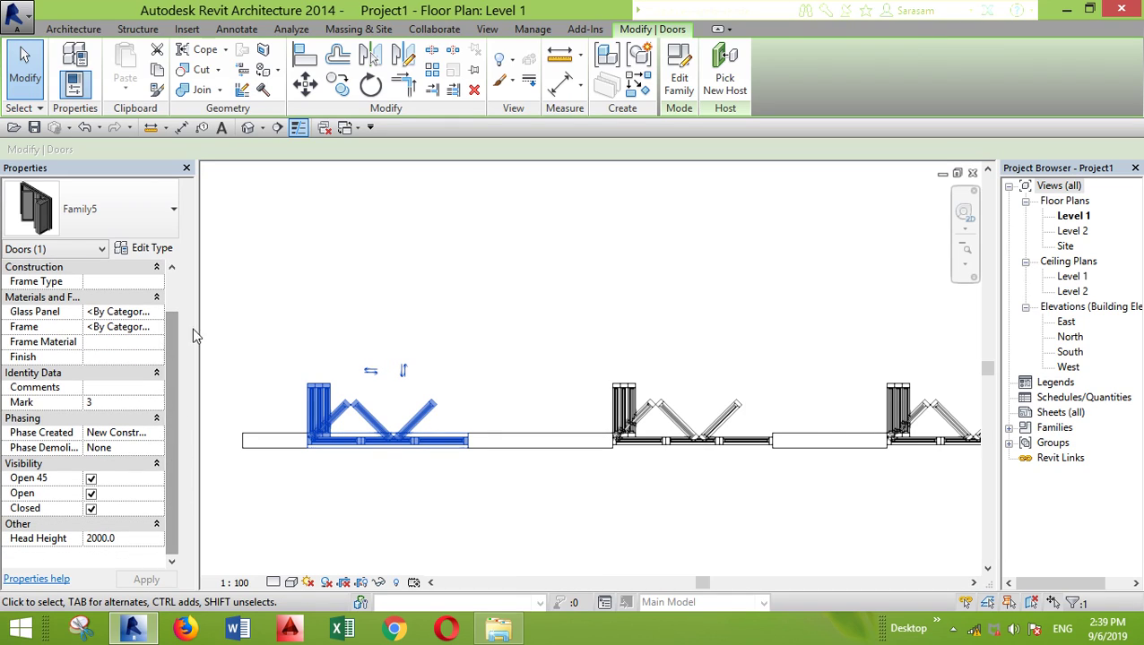
scroll(181, 529, "up", 1)
scroll(135, 502, "down", 1)
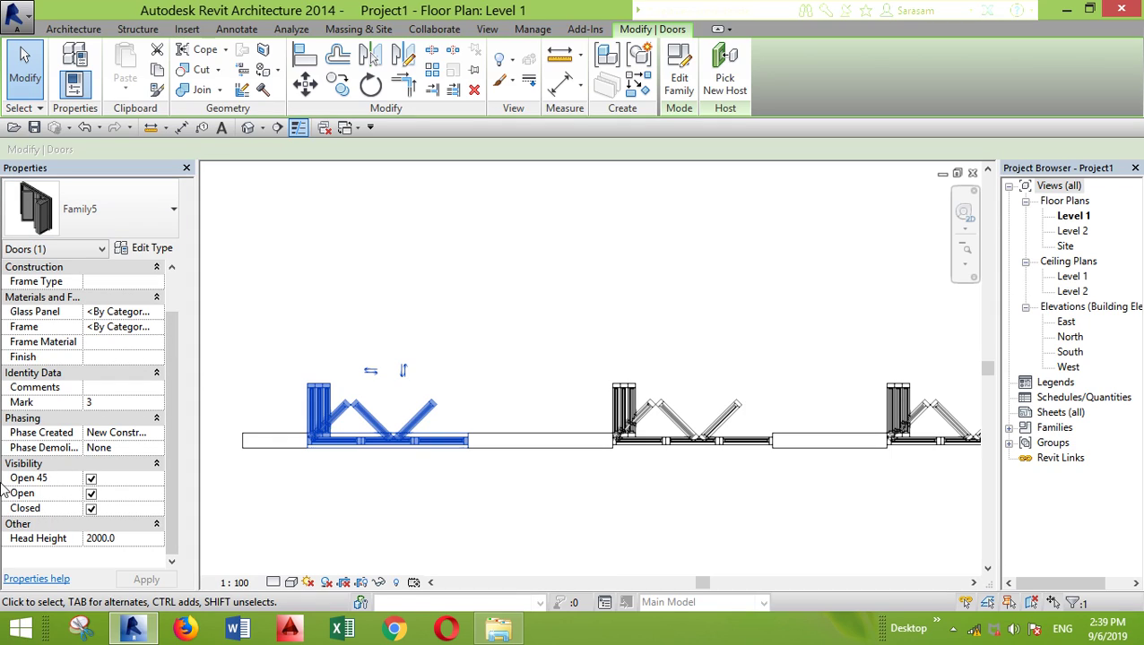
scroll(171, 502, "up", 1)
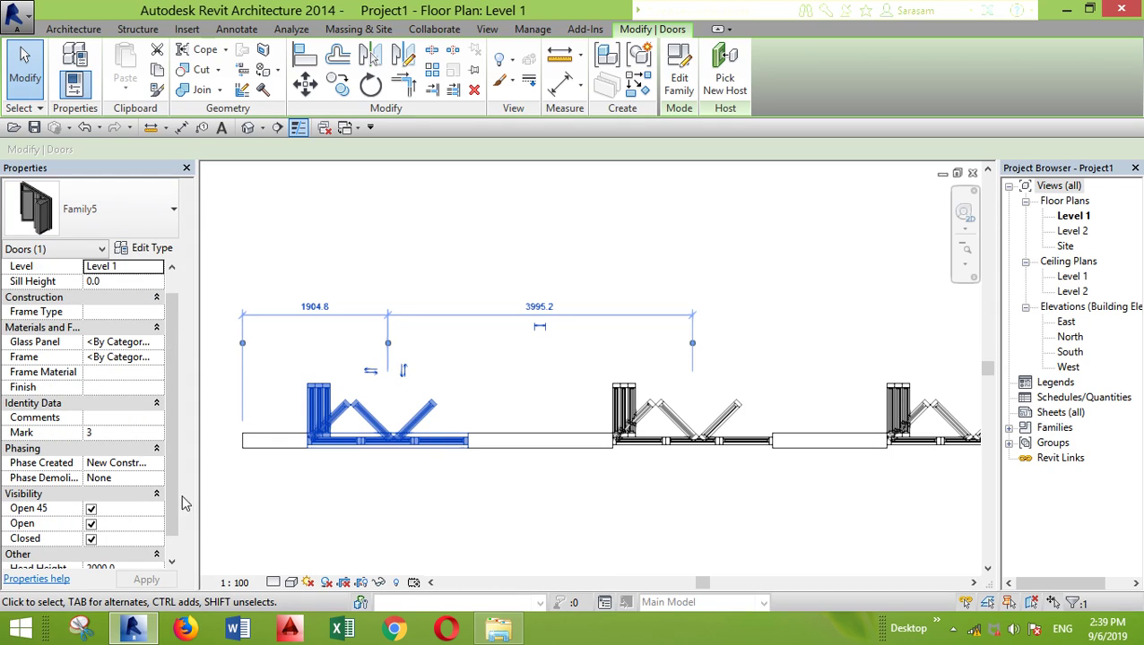
scroll(167, 511, "down", 1)
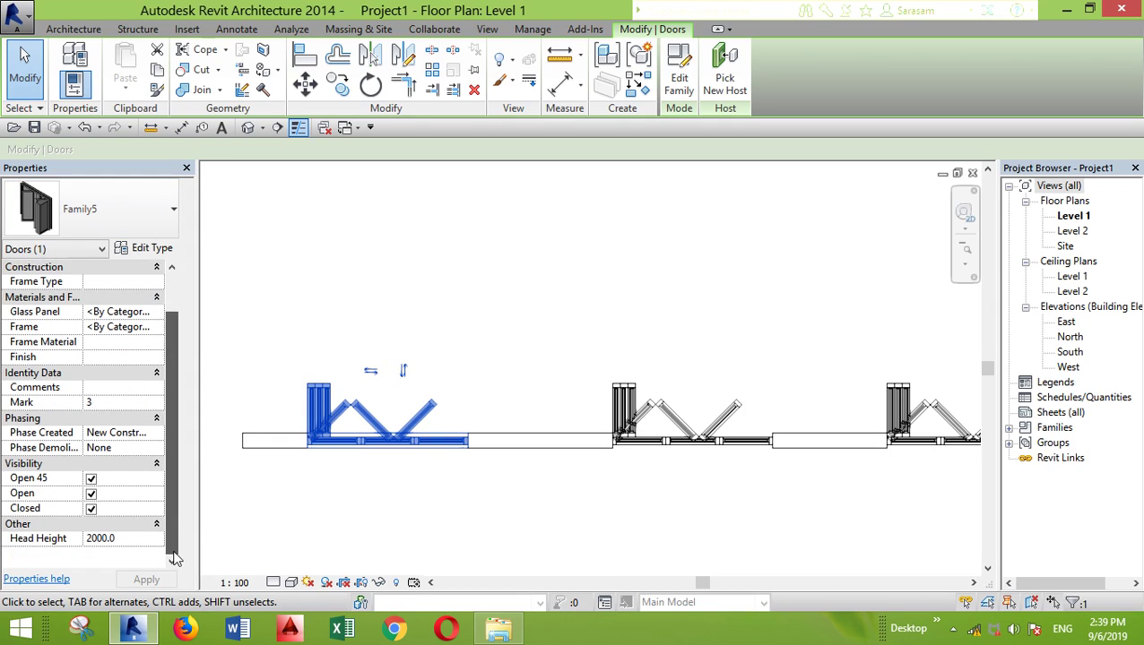
left_click(91, 494)
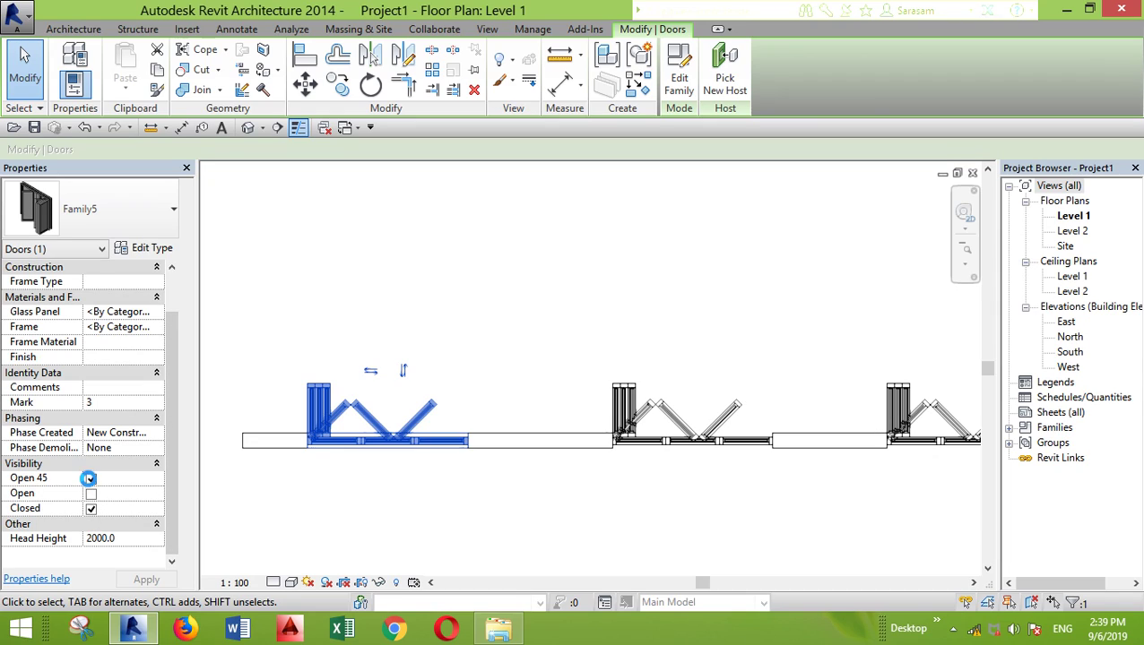
left_click(90, 479)
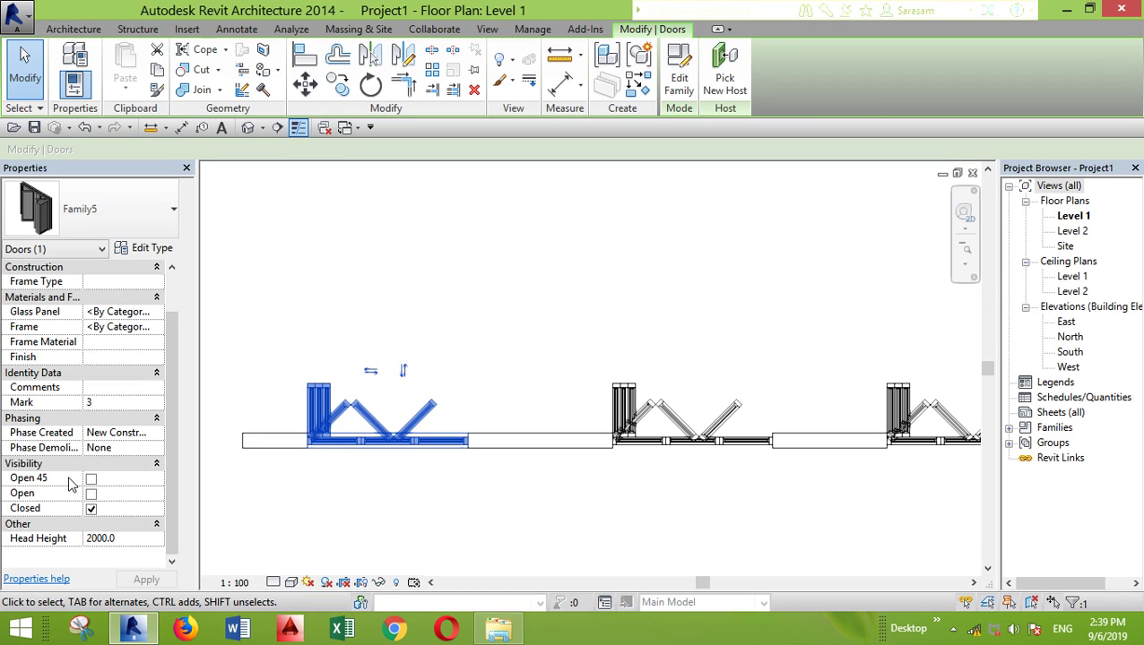
left_click(339, 523)
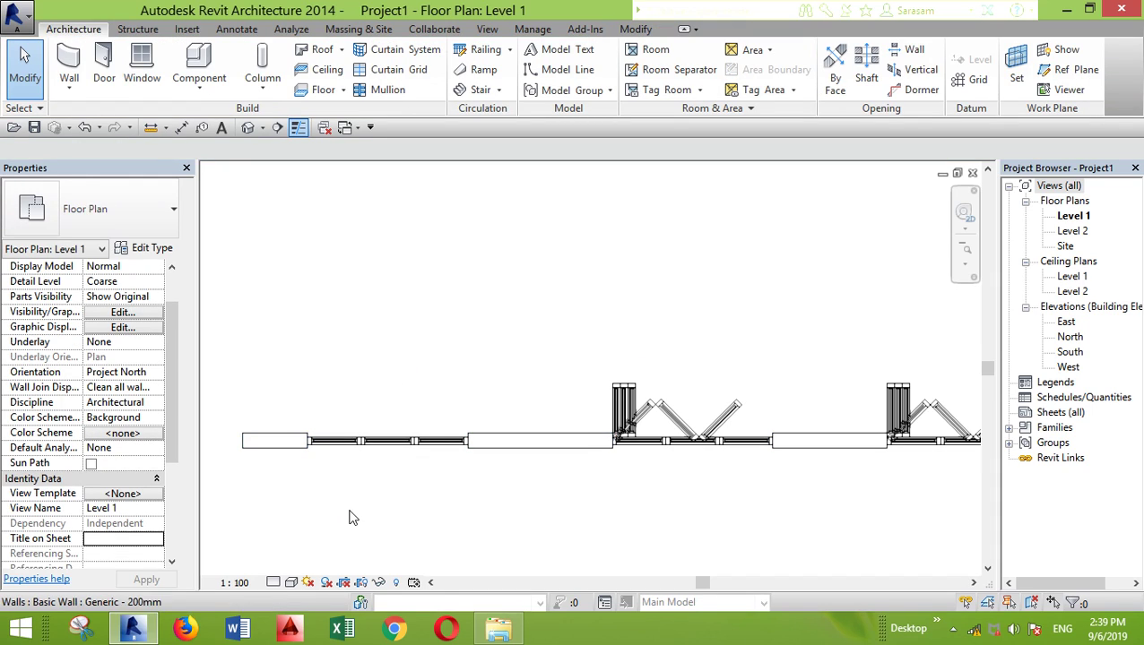
Turn off the Closed and Open visibility parameters of the middle door so only its 45-degree panels show
left_click(725, 423)
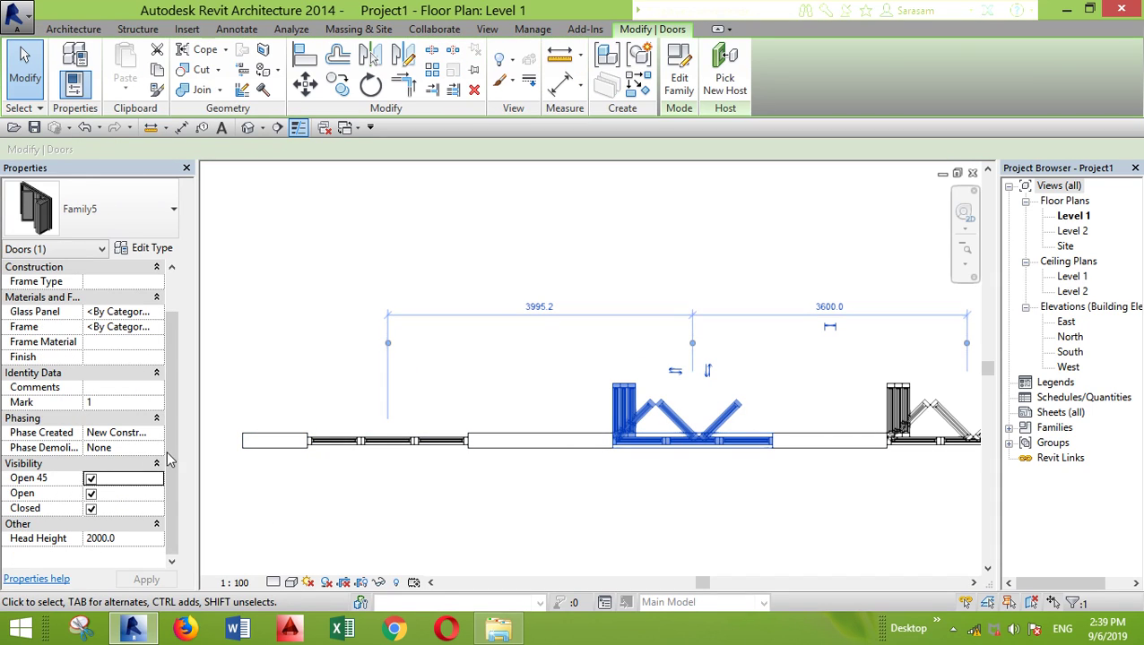
left_click(91, 508)
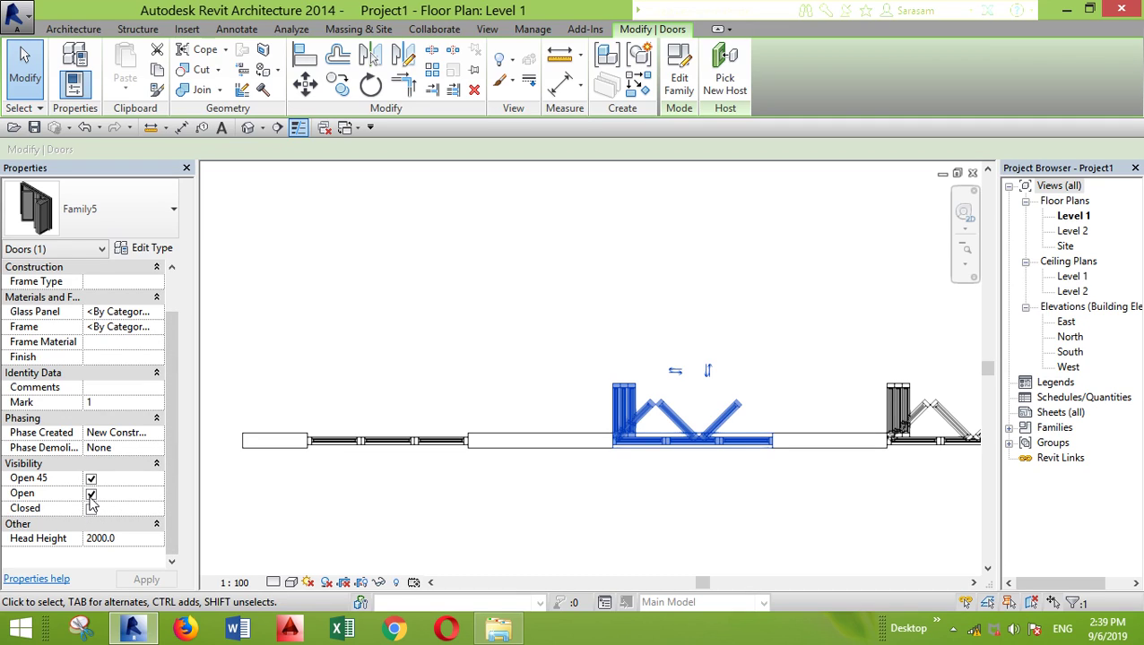
left_click(816, 529)
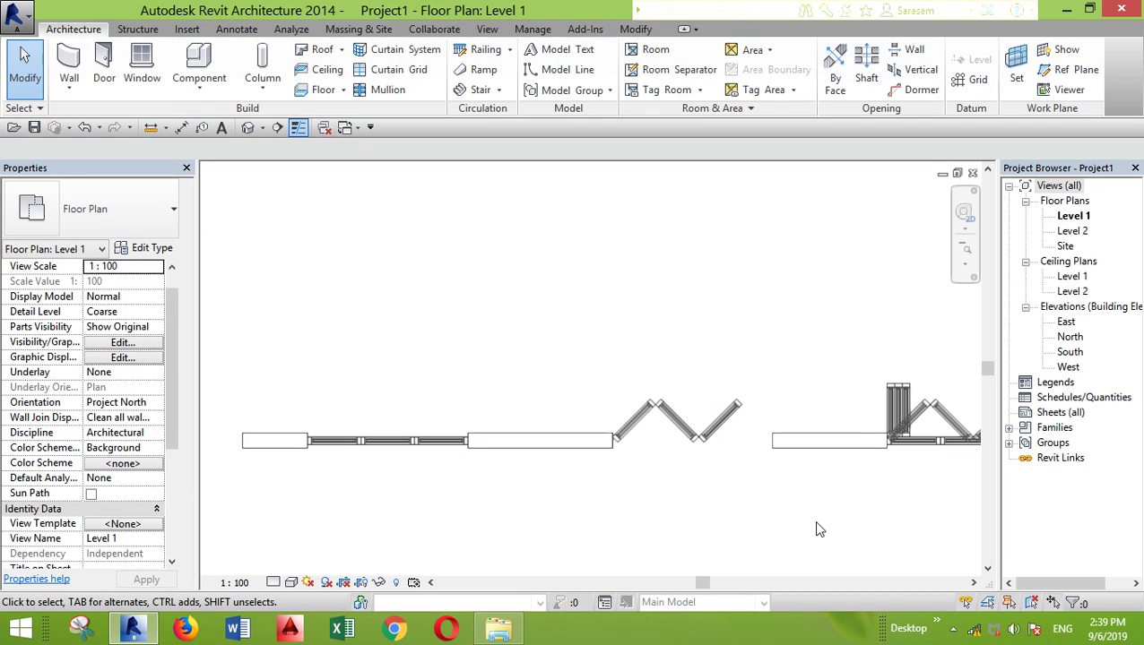
Turn off the Open 45 and Closed visibility parameters of the rightmost door so only its folded open panels show
middle_click_drag(817, 528, 447, 524)
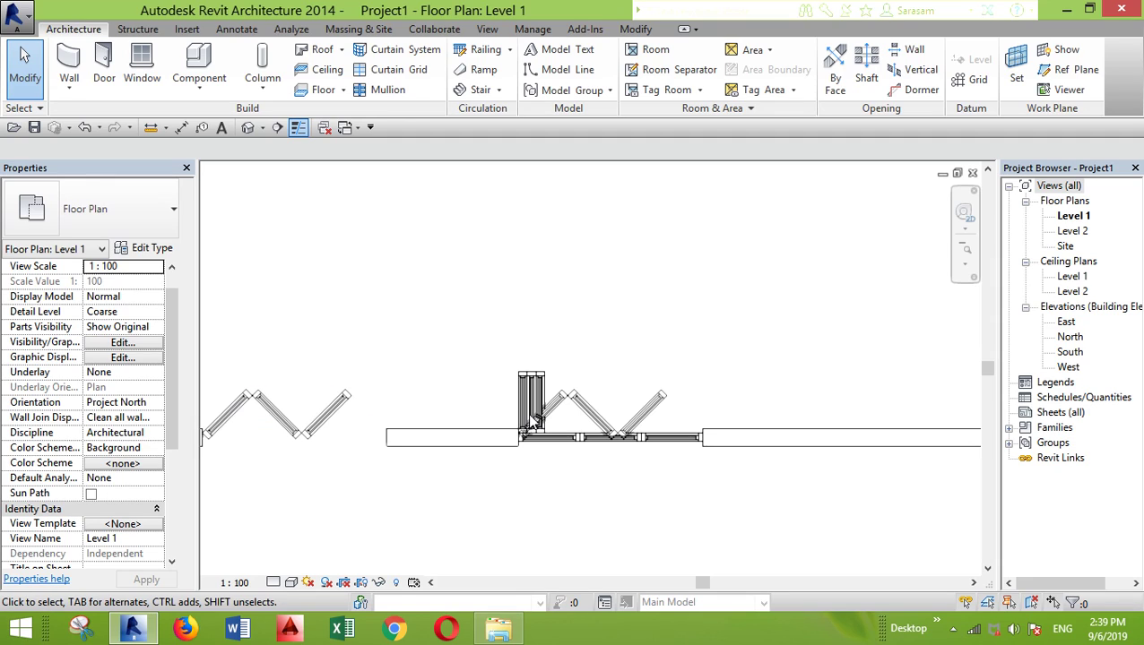
left_click(588, 403)
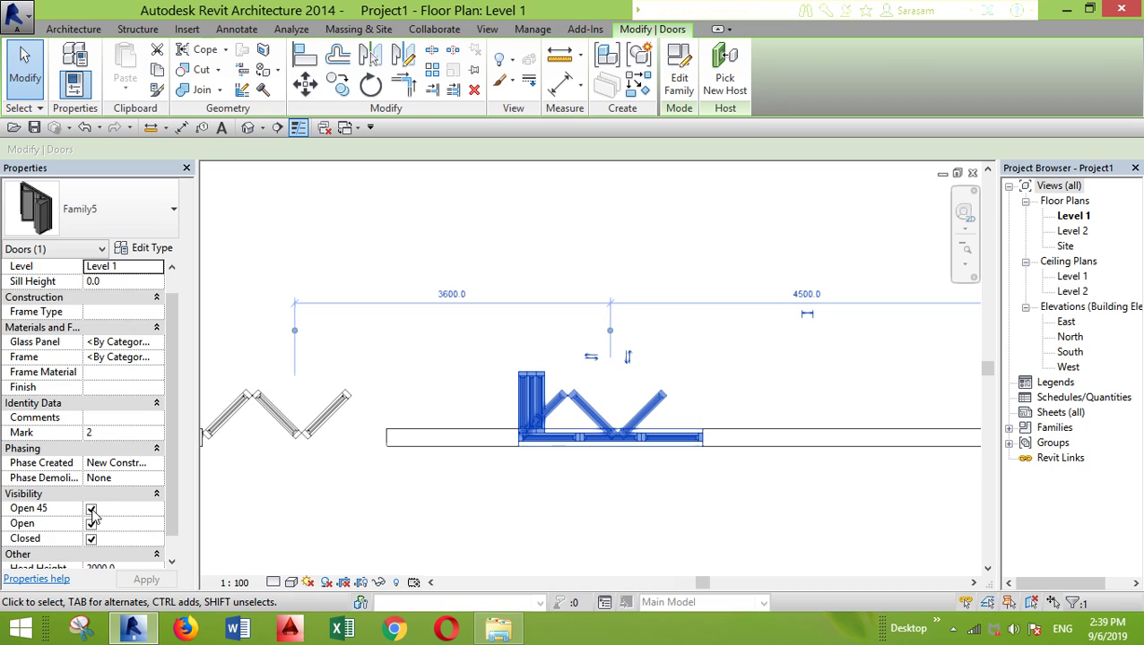
left_click(90, 509)
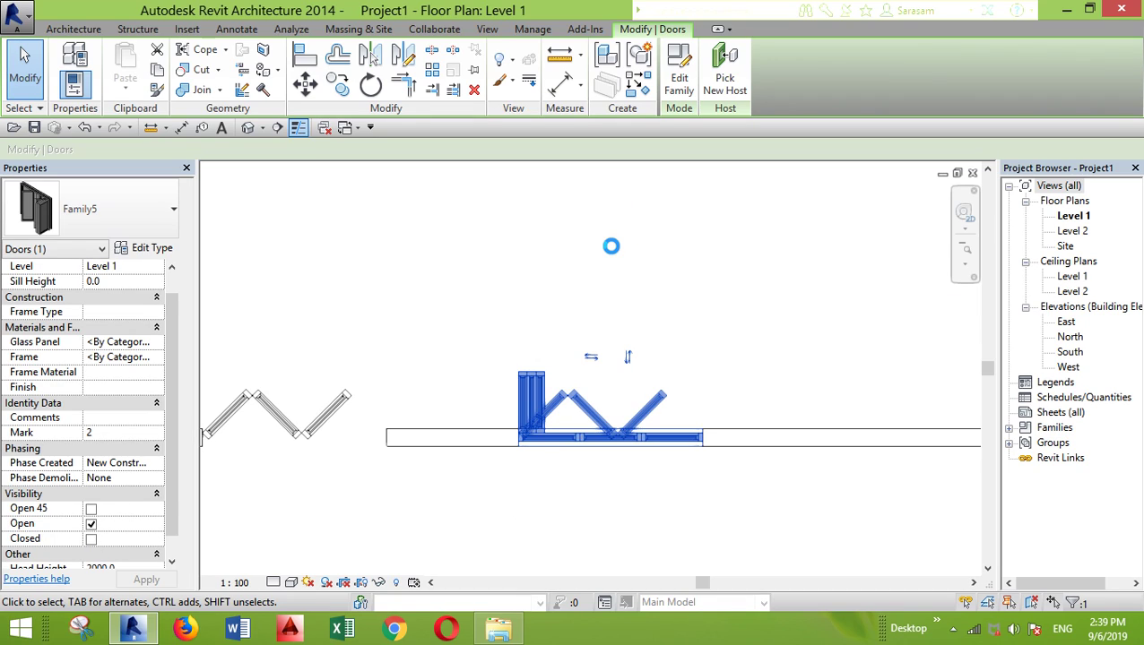
left_click(610, 260)
scroll(582, 248, "down", 2)
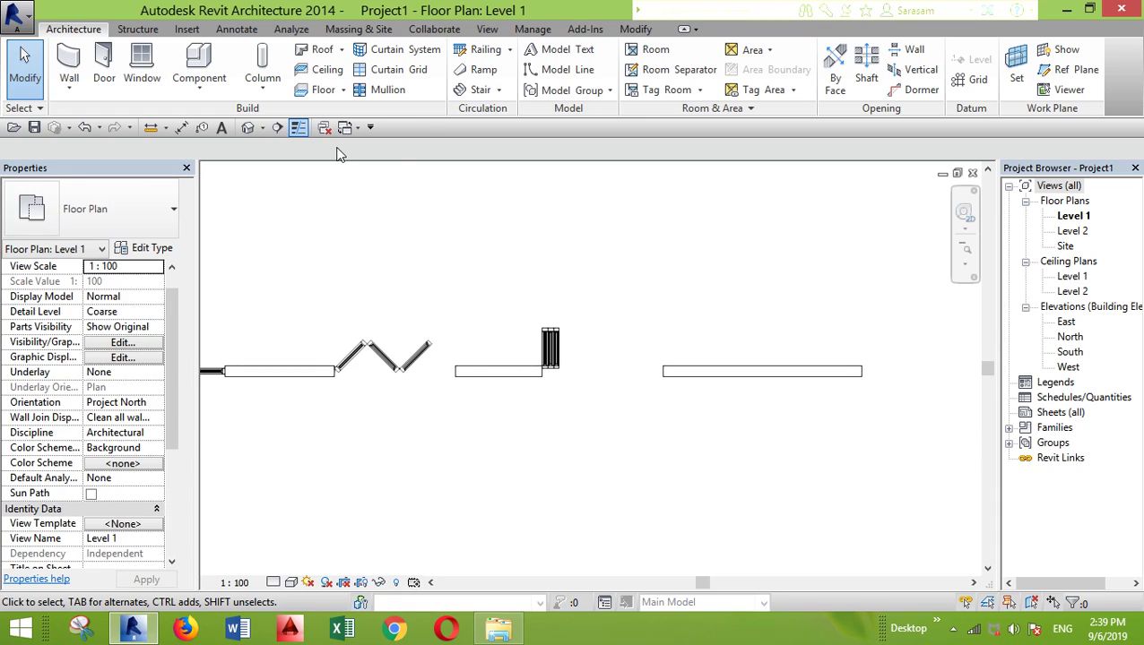
Open the default 3D view of the wall and check the type properties of the middle door
left_click(247, 133)
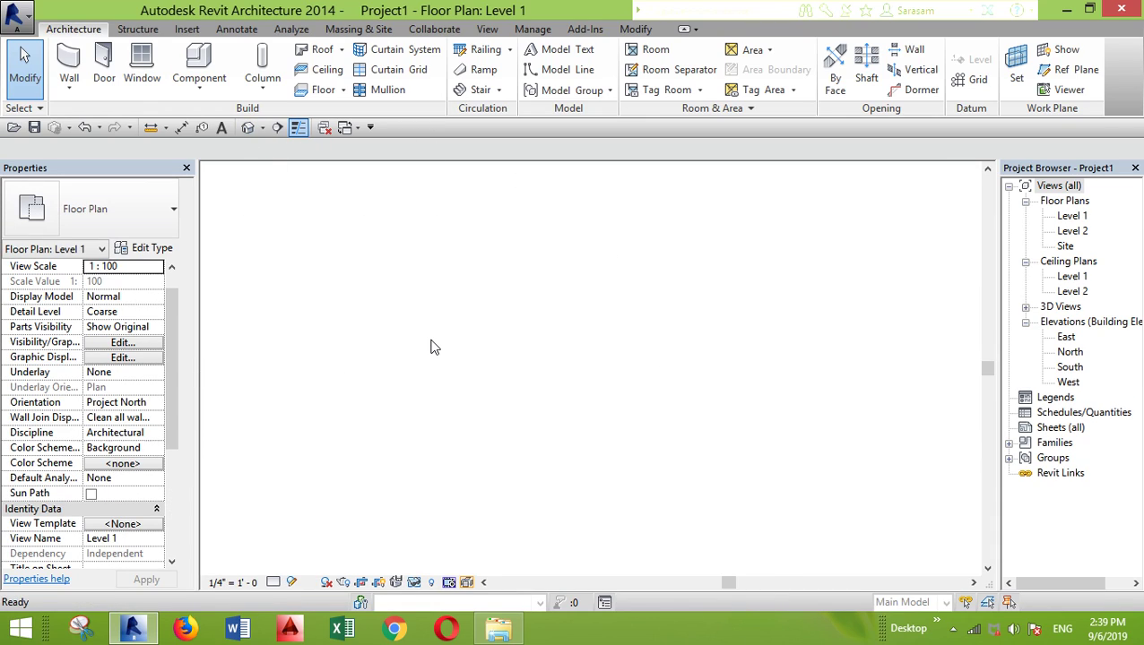
middle_click_drag(628, 515, 532, 428)
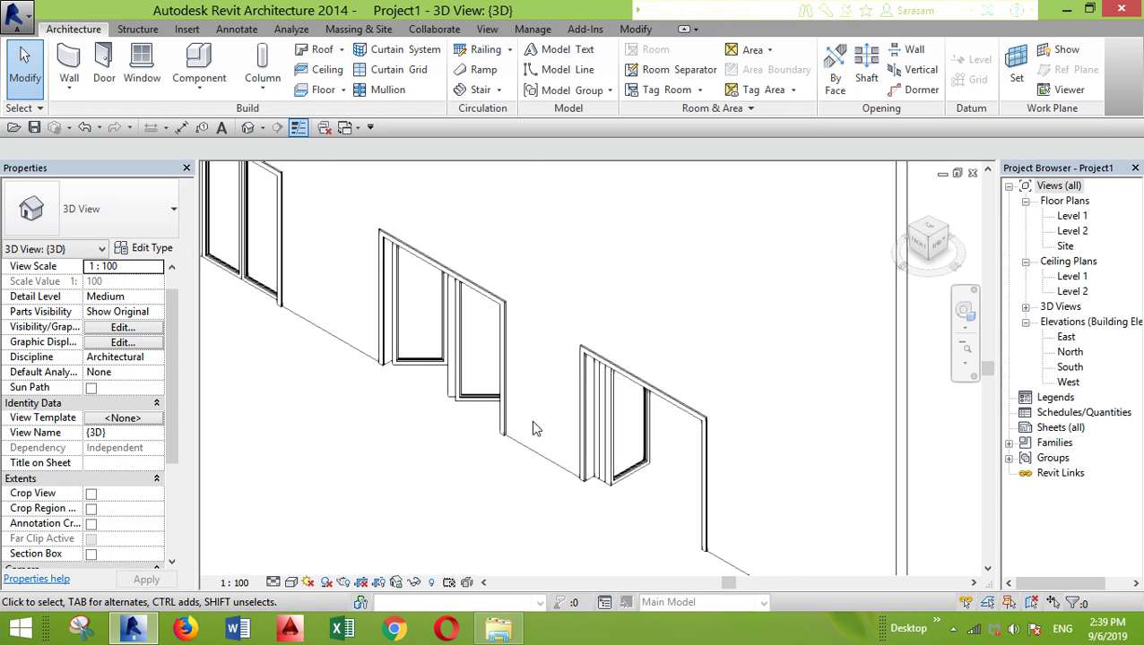
left_click(532, 428)
left_click(74, 79)
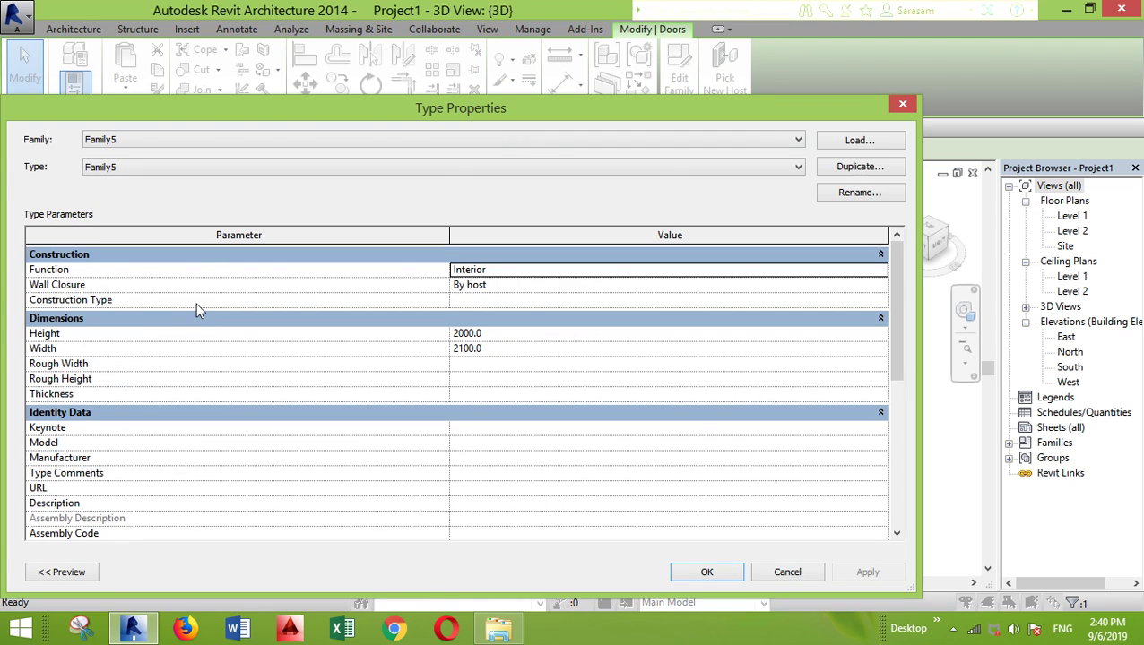
key("Escape")
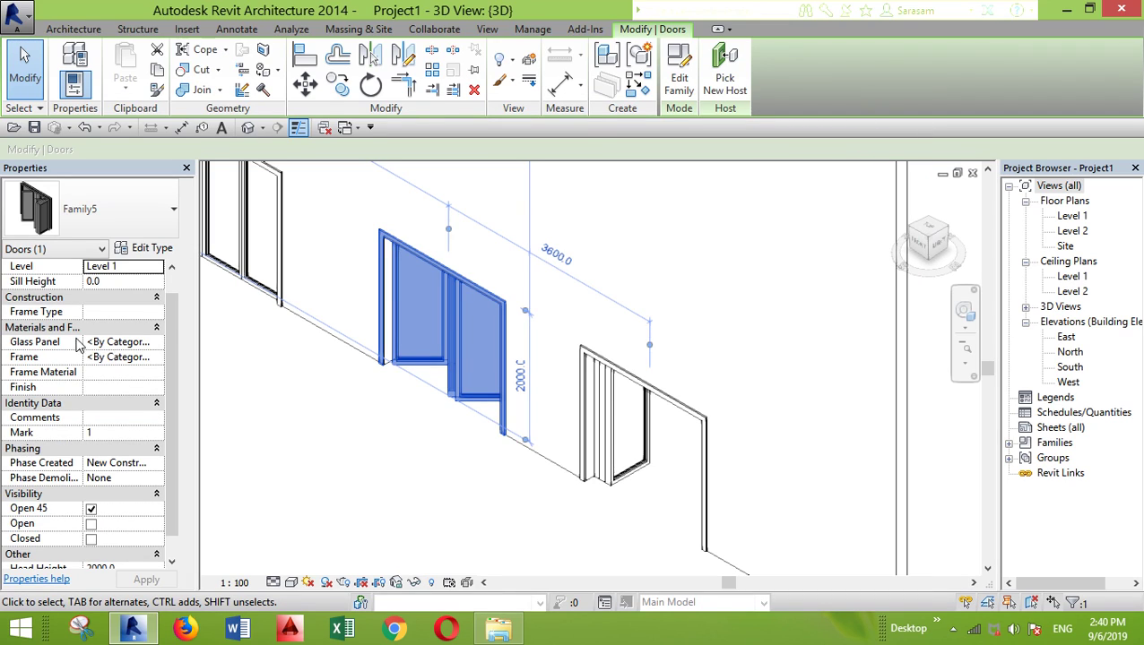
Search the project materials for glass and assign Glass to the middle door's Glass Panel parameter
left_click(161, 343)
left_click(159, 342)
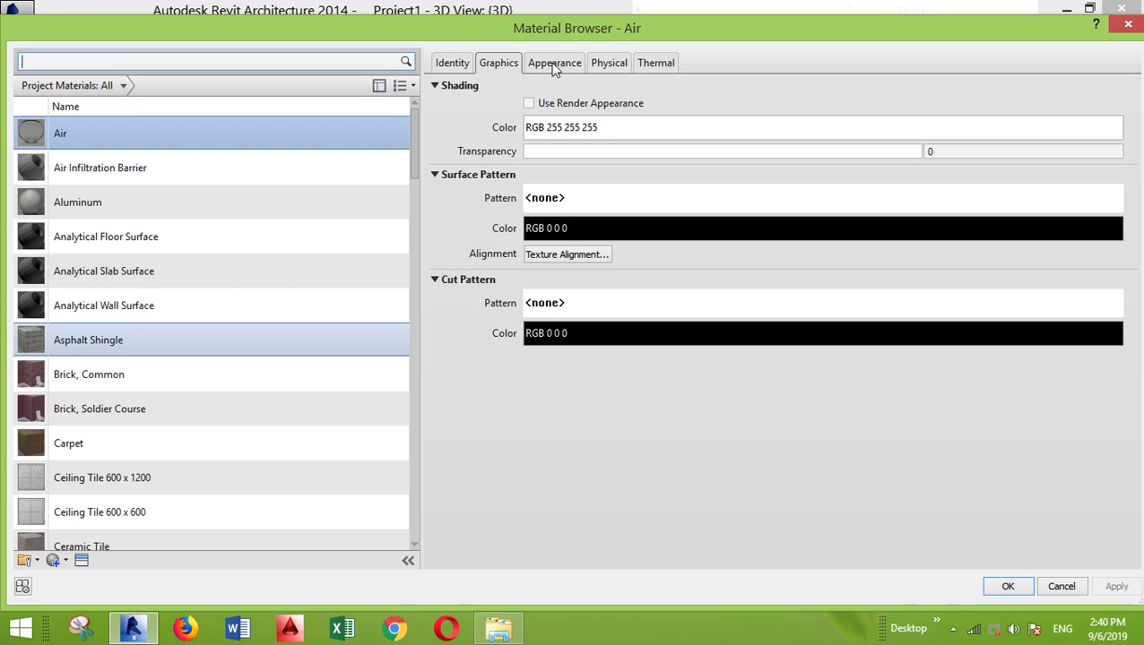
left_click_drag(294, 36, 281, 58)
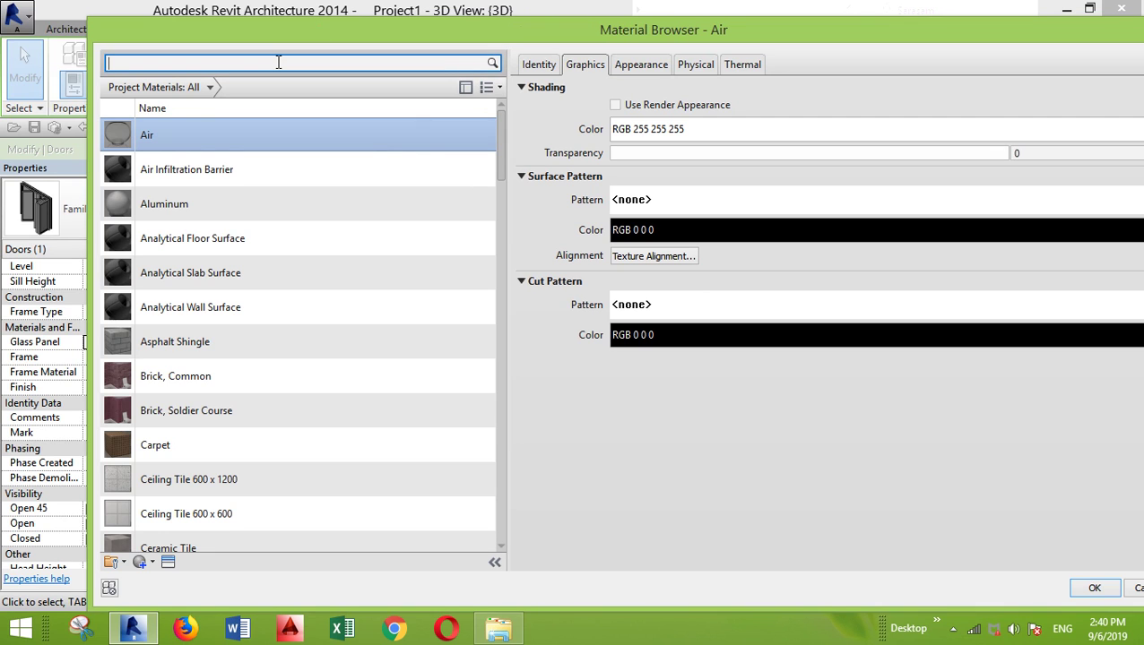
type("glass")
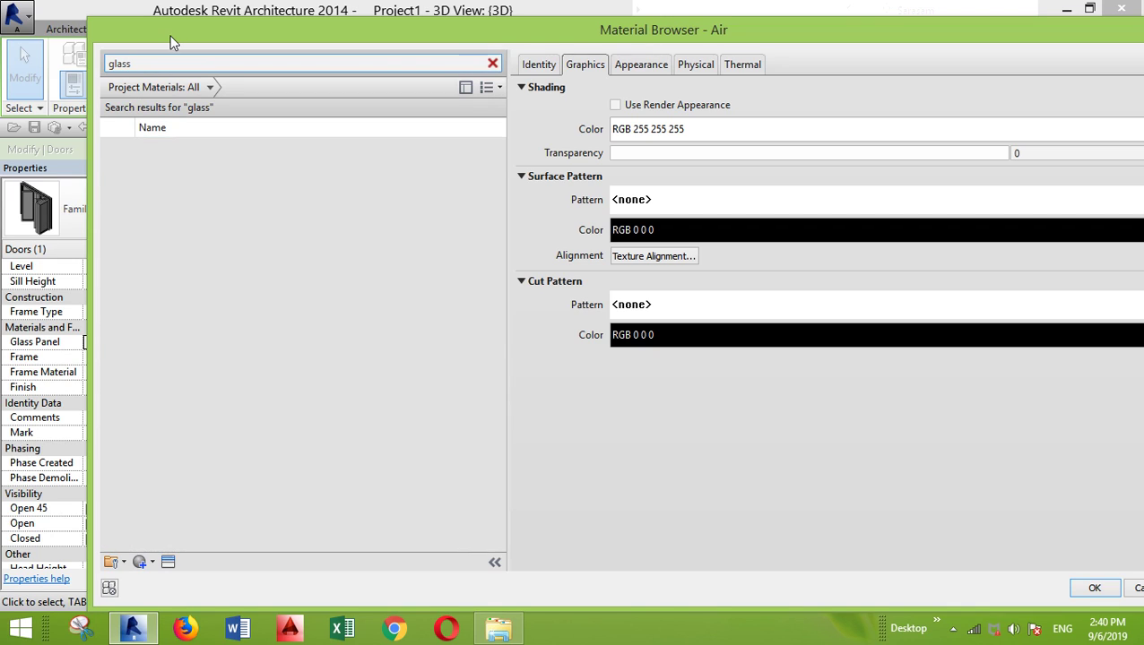
double_click(172, 154)
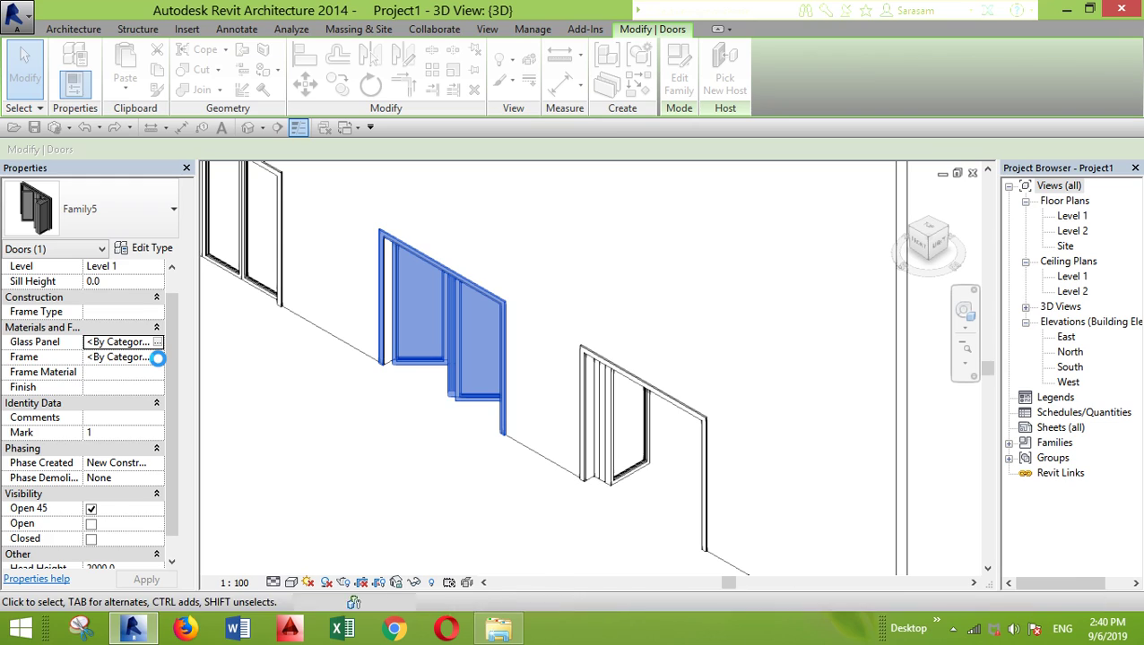
Search the project materials for aluminum and assign Aluminum to the middle door's Frame parameter
left_click(157, 357)
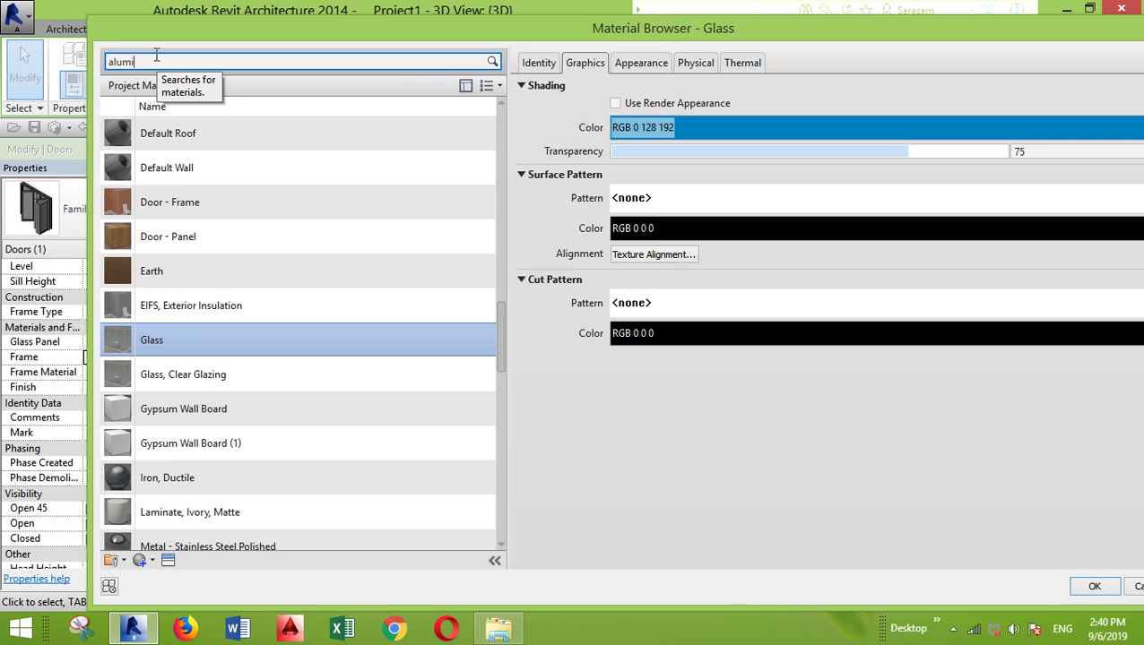
left_click(156, 149)
key("Return")
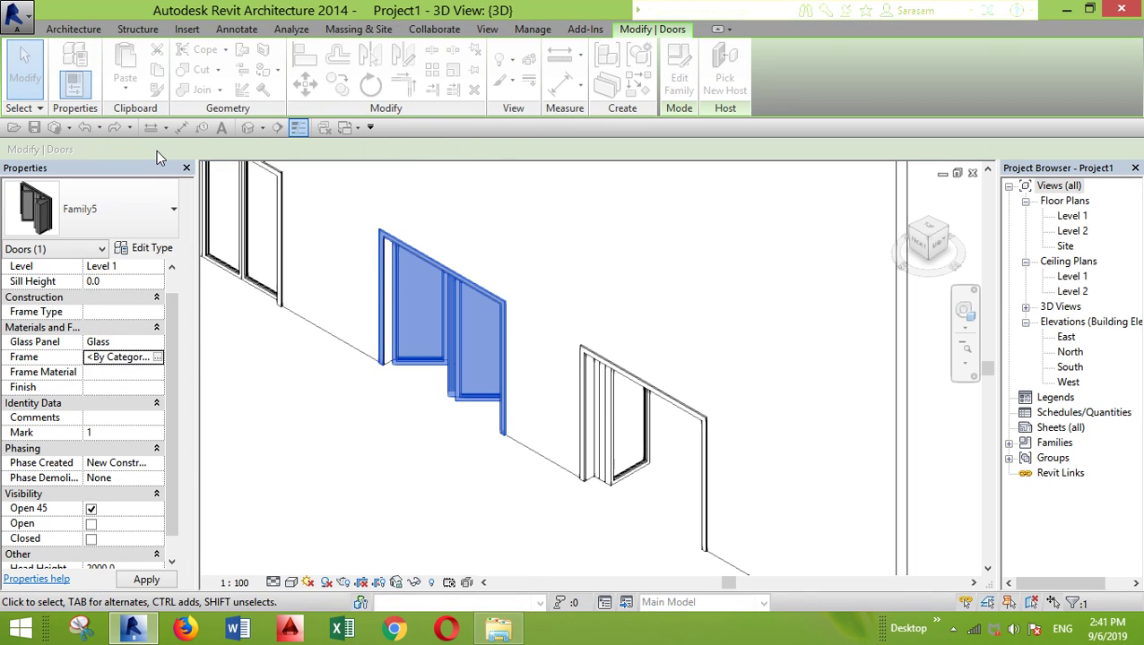
Change the 3D view's visual style to show surface colours and inspect the middle door's glass and frame from the front
left_click(410, 522)
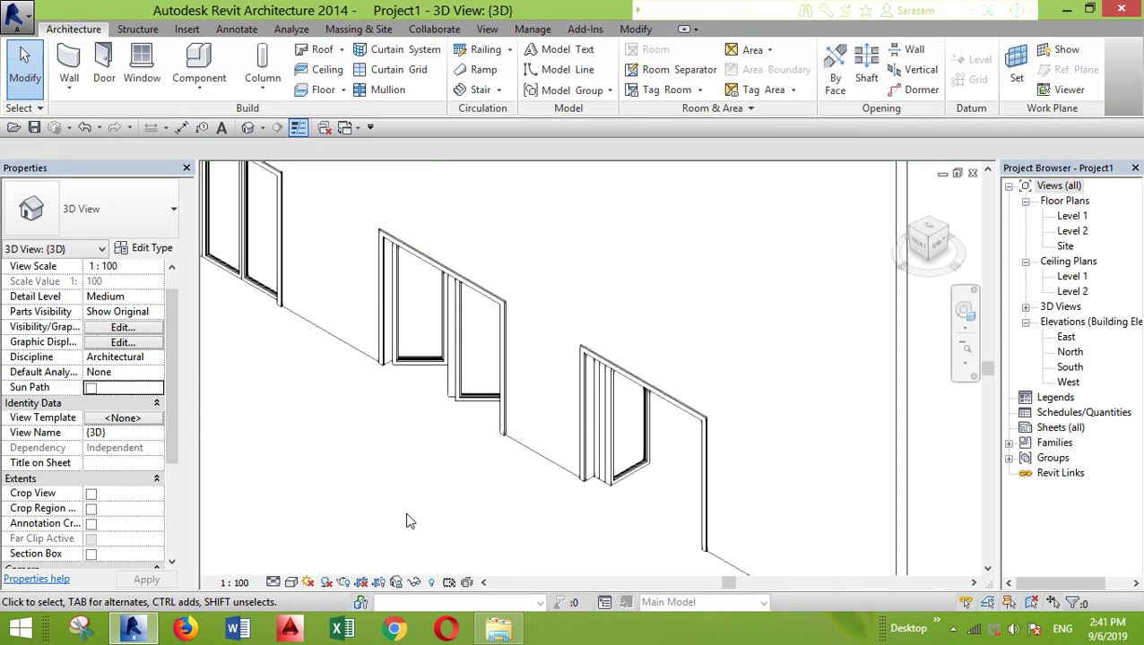
left_click(291, 583)
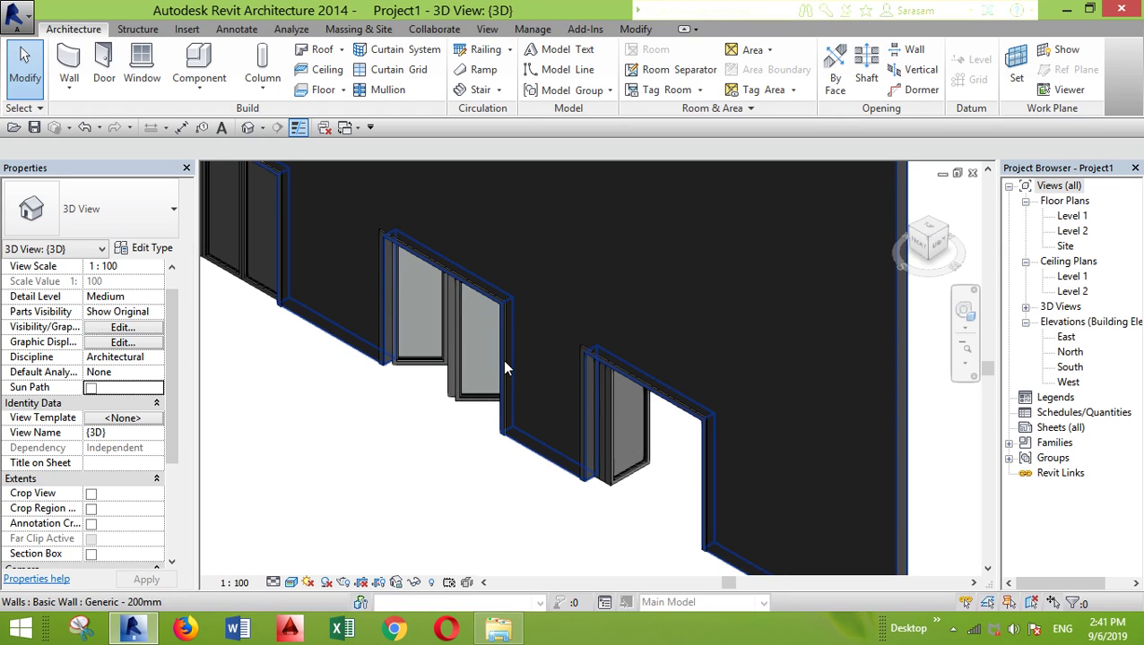
scroll(502, 359, "up", 4)
left_click(436, 427)
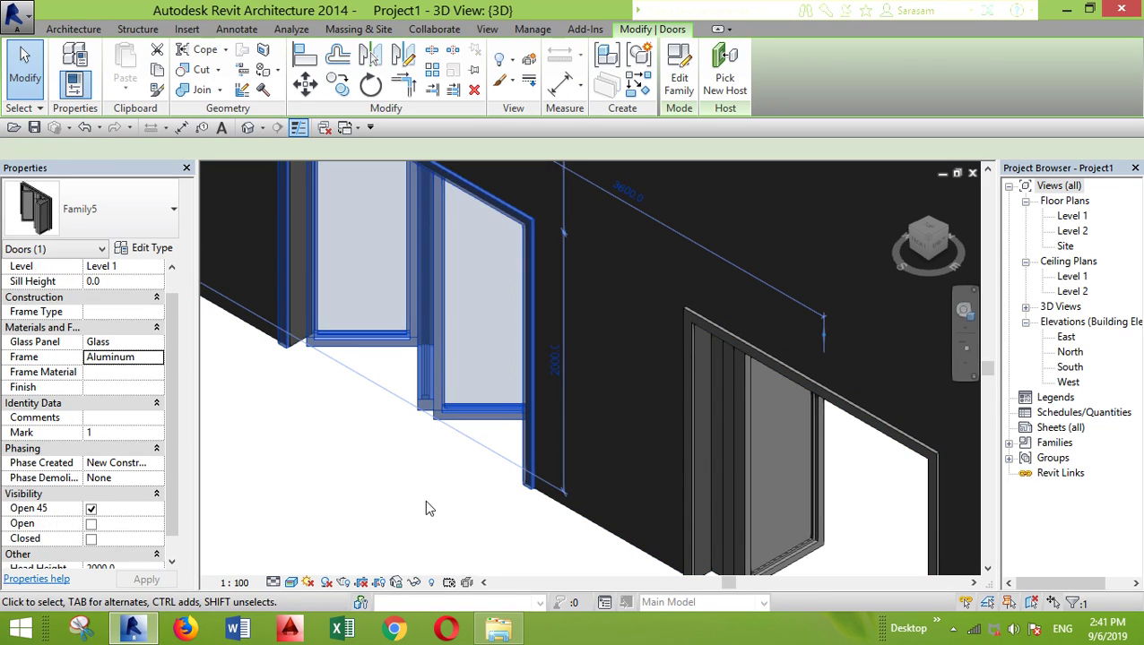
middle_click_drag(425, 499, 632, 444, "shift")
left_click(621, 467)
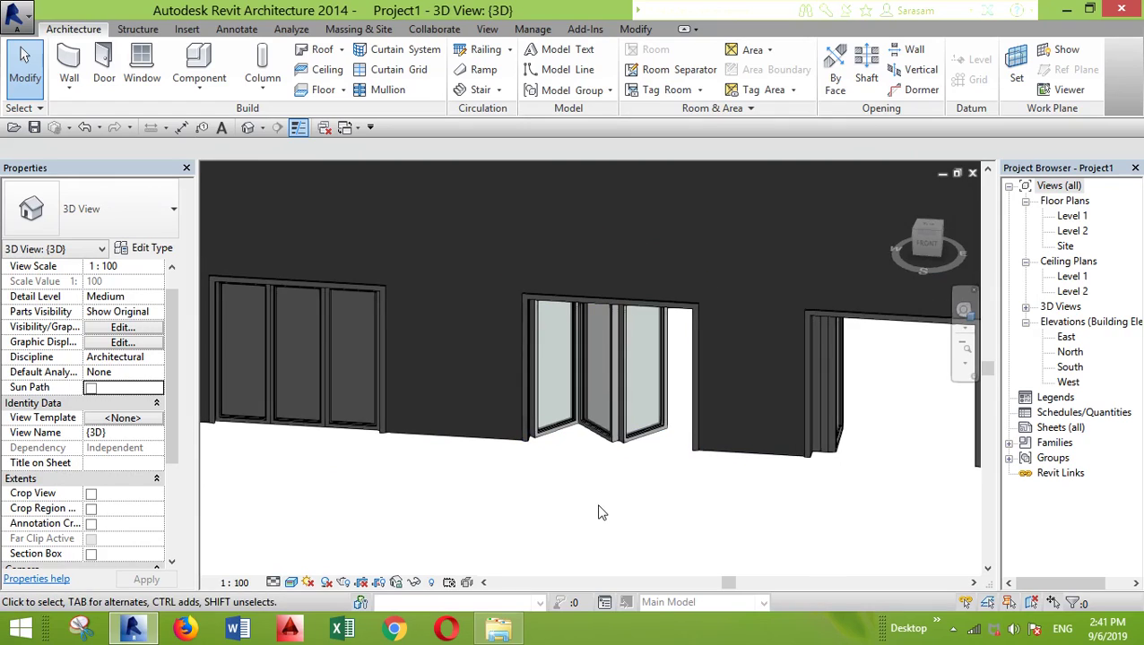
middle_click_drag(601, 511, 599, 465, "shift")
left_click(607, 399)
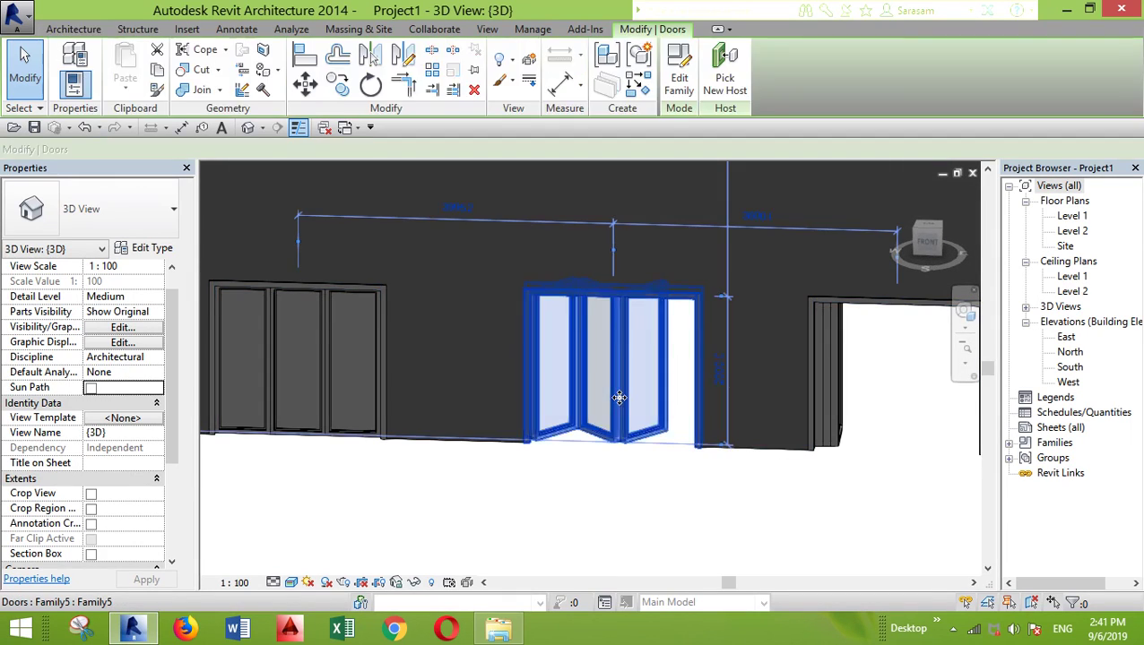
scroll(608, 431, "down", 2)
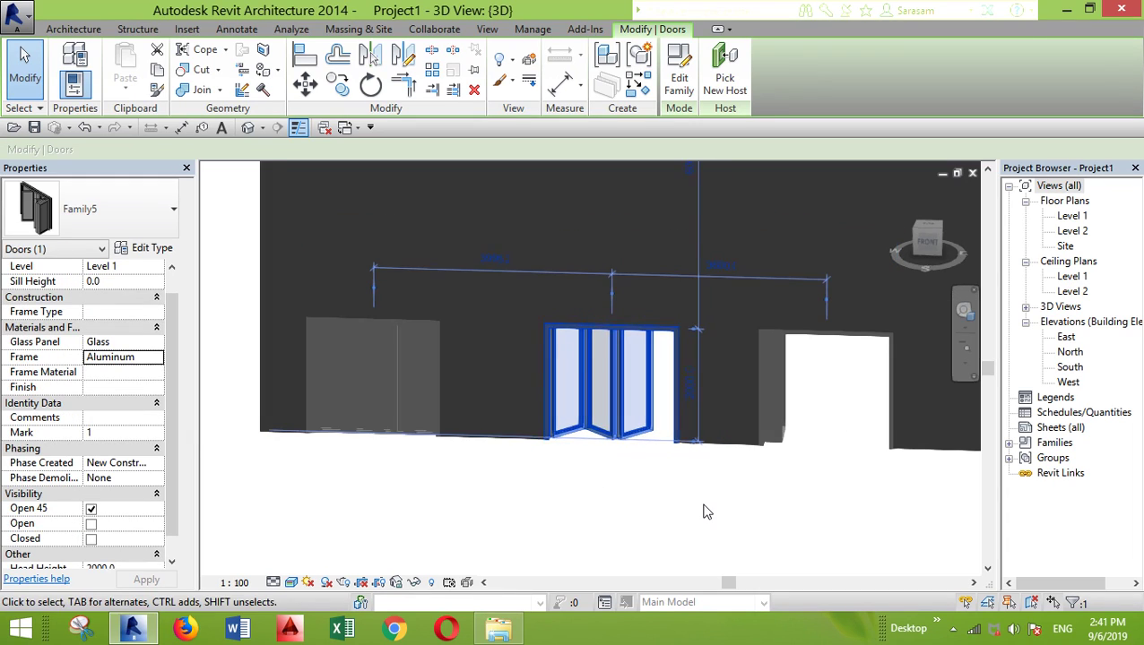
key("Escape")
Select the closed and folded-open doors together and check their Glass Panel and Frame material parameters
left_click(768, 420)
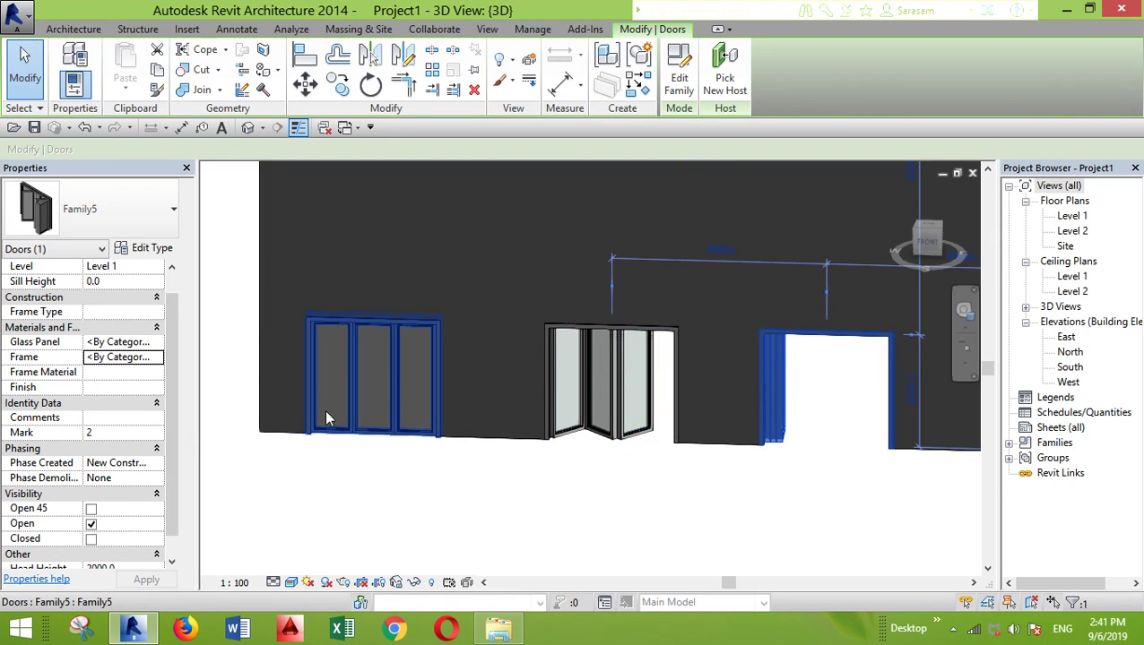
left_click(350, 427, "ctrl")
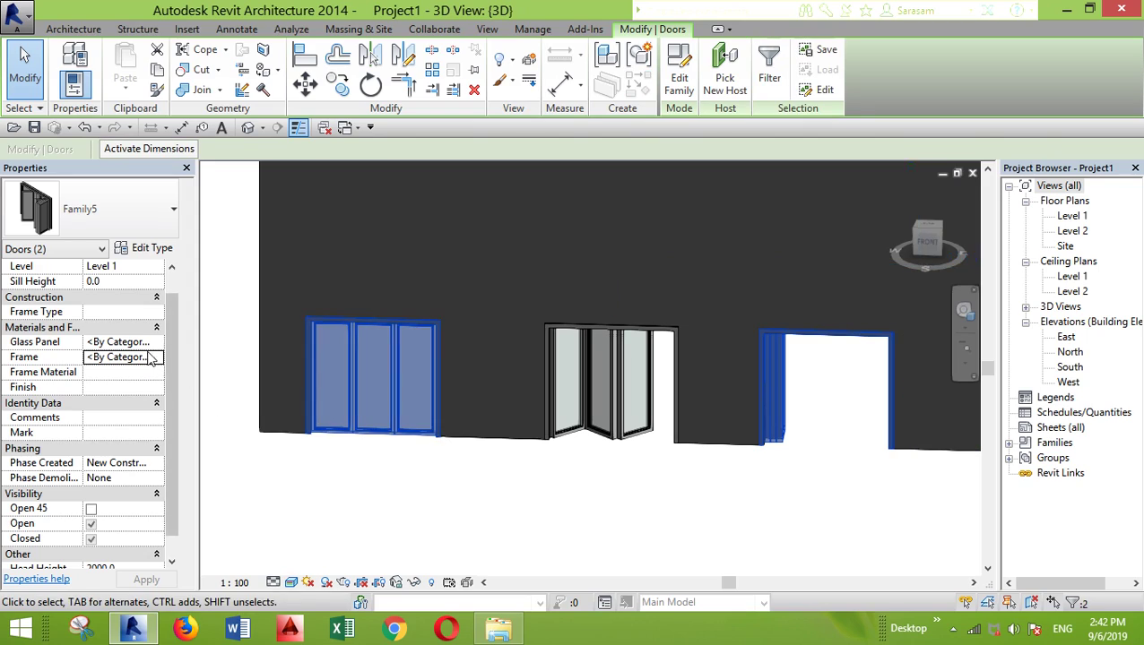
left_click(111, 348)
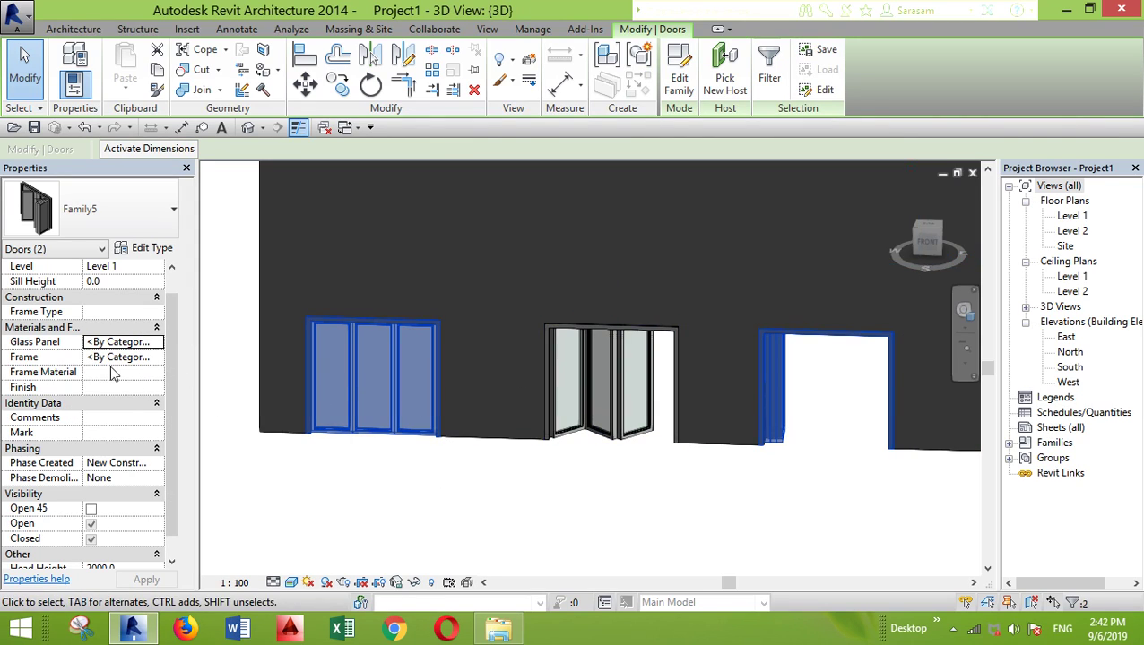
left_click(140, 358)
left_click(704, 527)
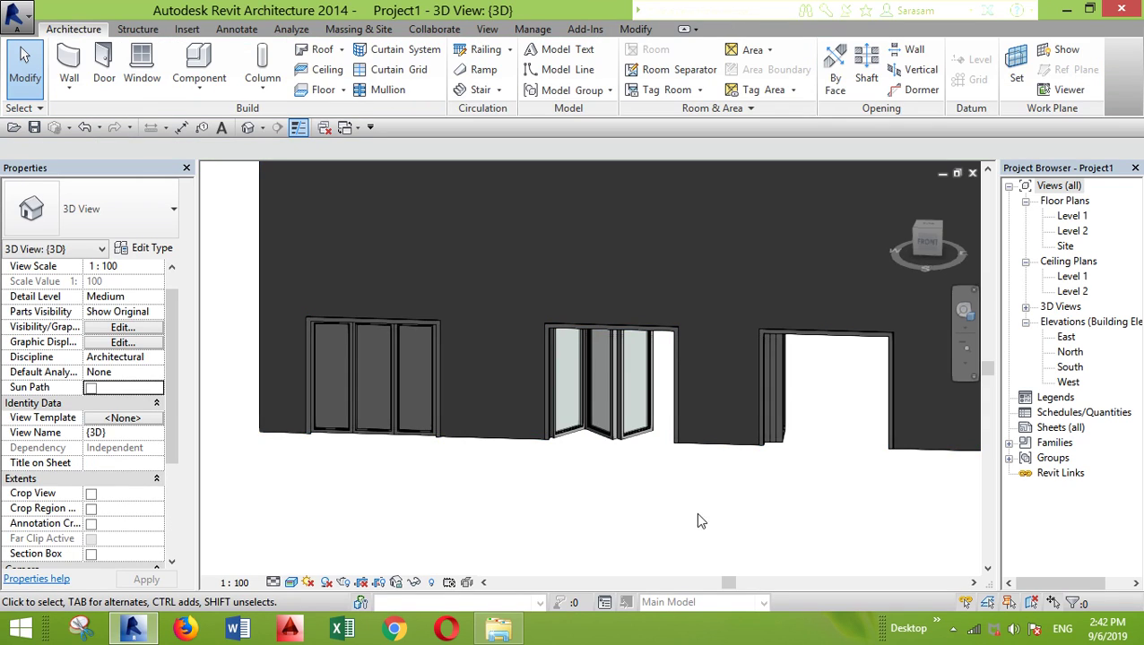